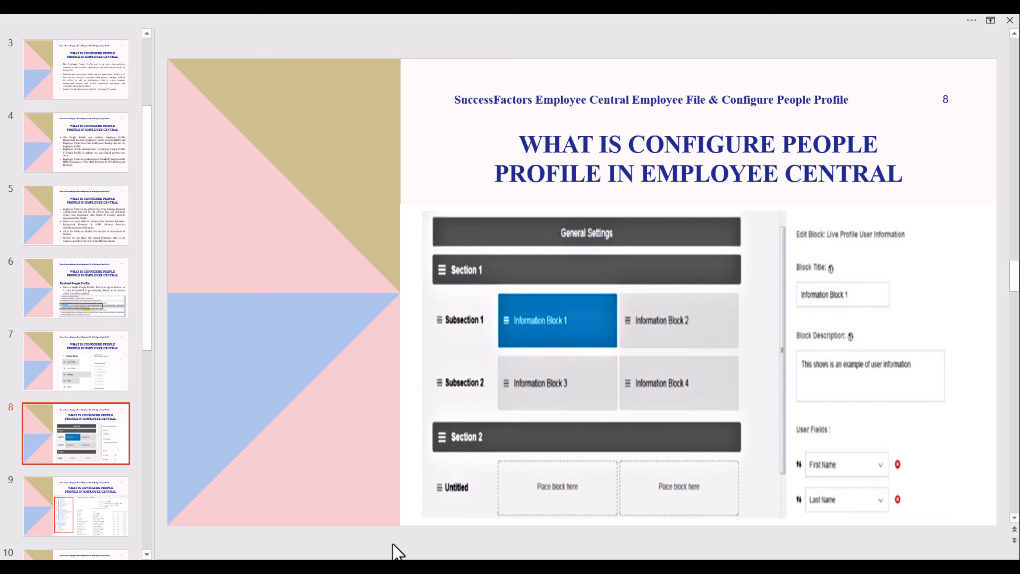
# - Review the Personal Information section on the employee profile pages in SuccessFactors
pyautogui.moveTo(330, 554)
pyautogui.click(230, 511)
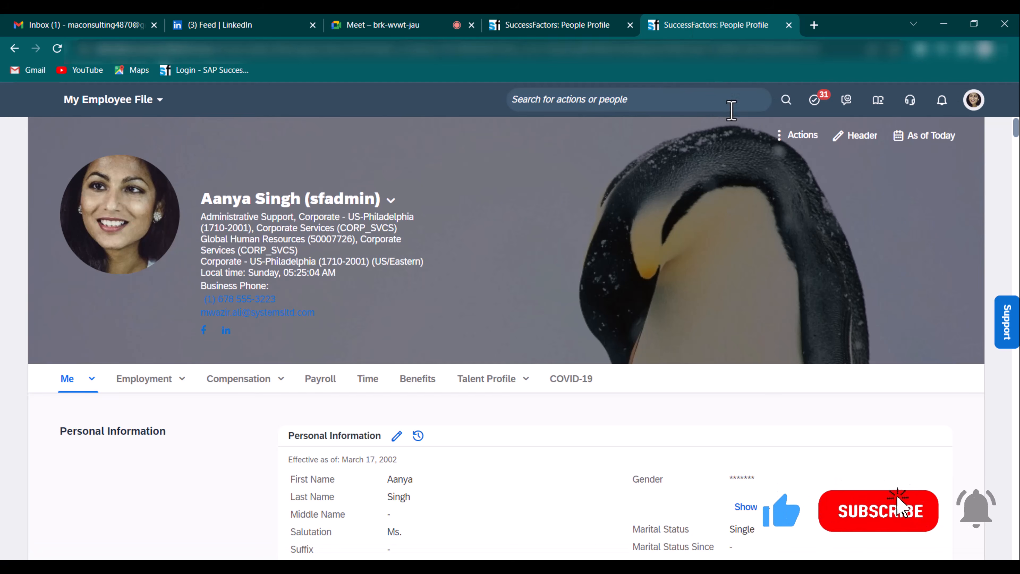
pyautogui.click(562, 25)
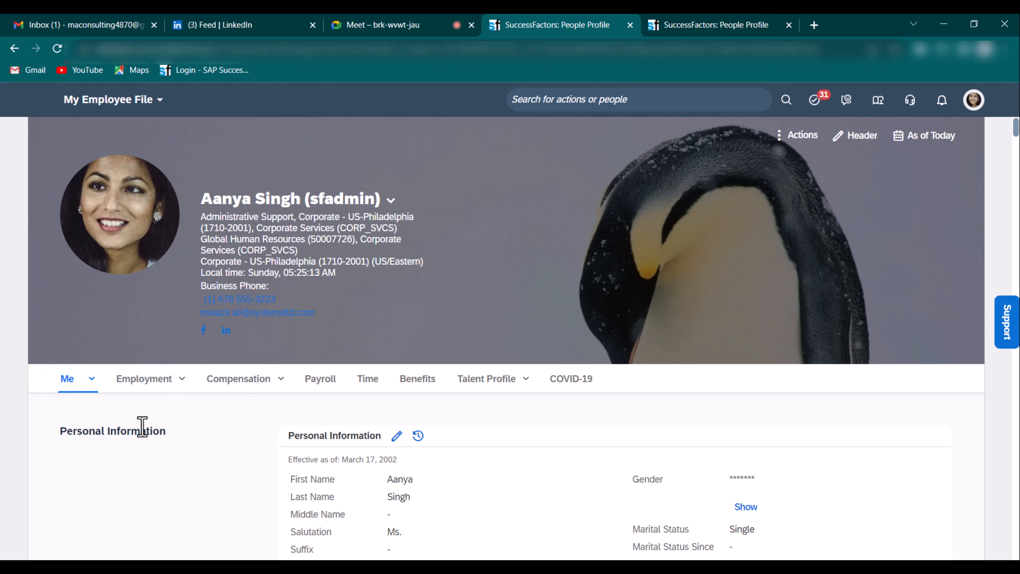
pyautogui.scroll(-5, 143, 426)
pyautogui.tripleClick(118, 237)
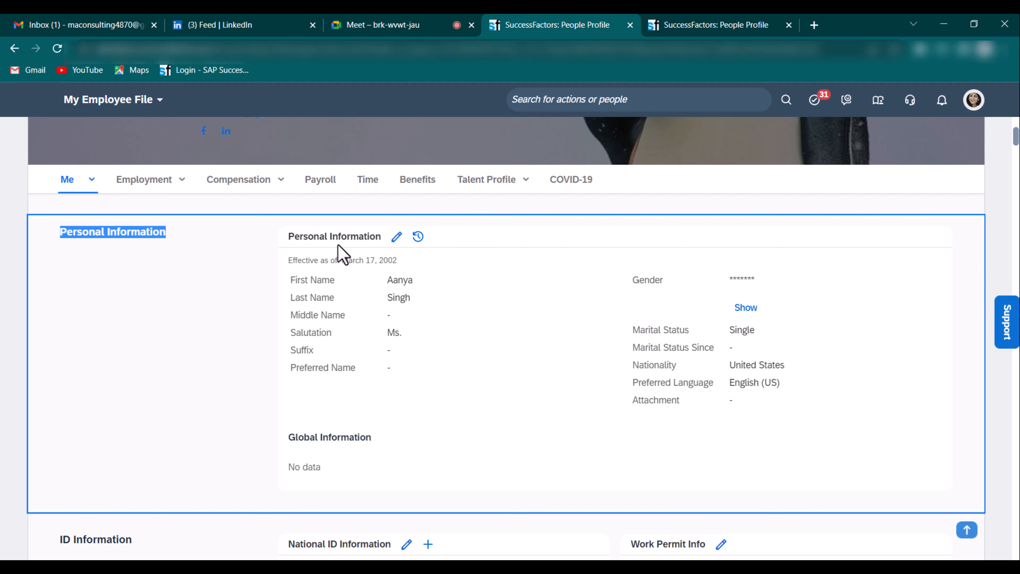
pyautogui.doubleClick(341, 238)
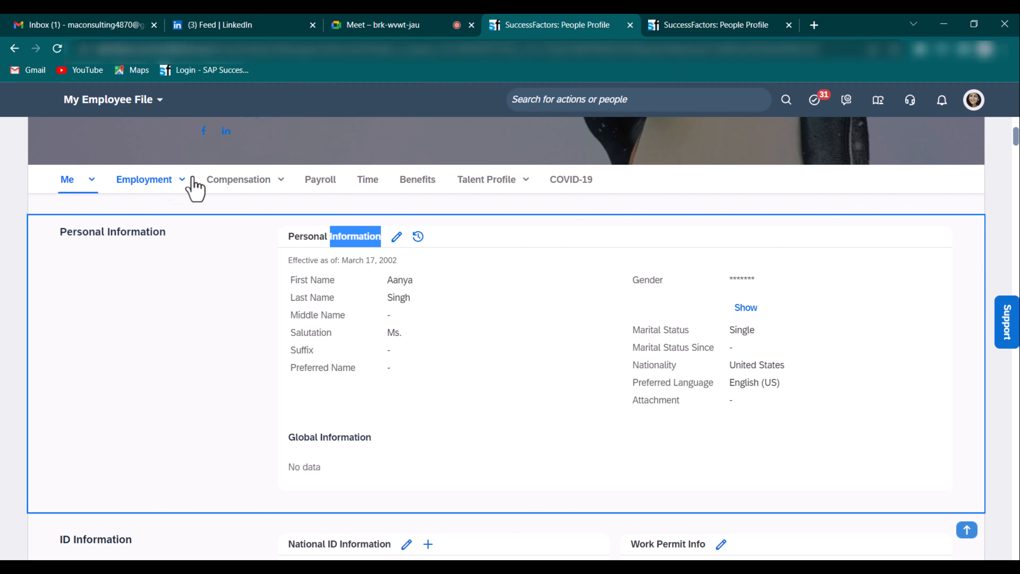
pyautogui.scroll(3, 575, 223)
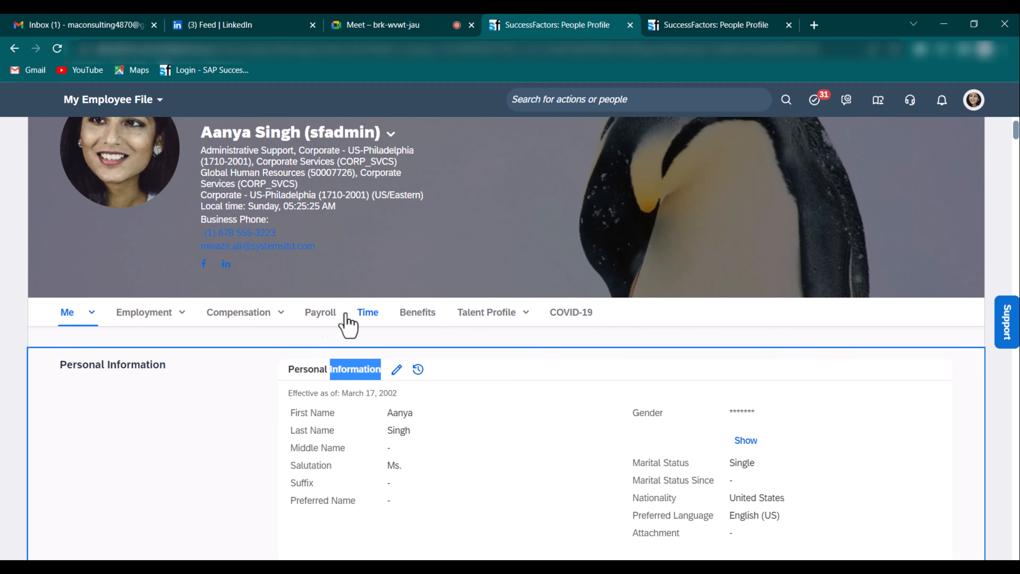
pyautogui.click(721, 25)
# - Find Configure People Profile through the action search, correcting the misspelled 'people'
pyautogui.click(574, 99)
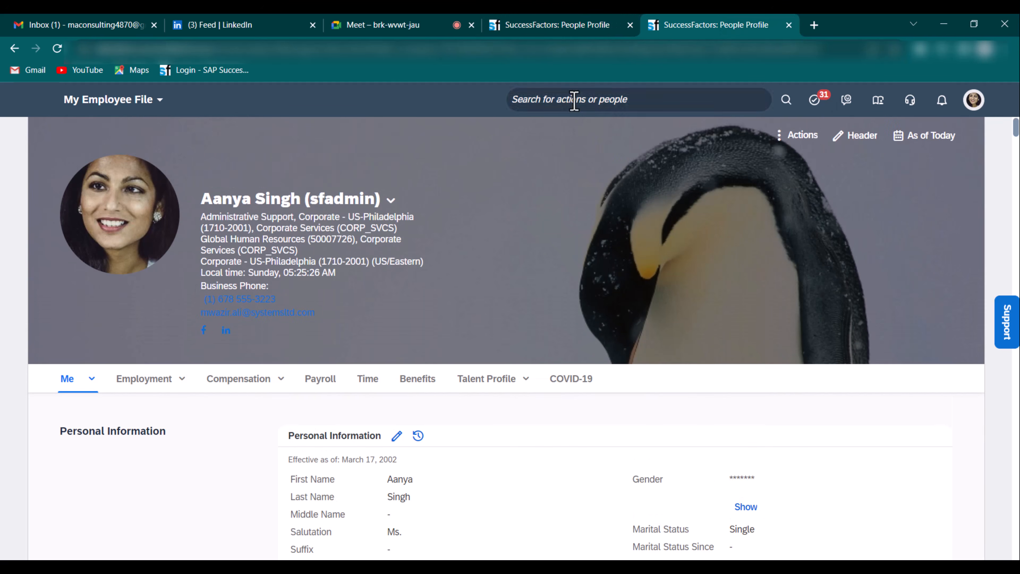
pyautogui.write('configure peple prof')
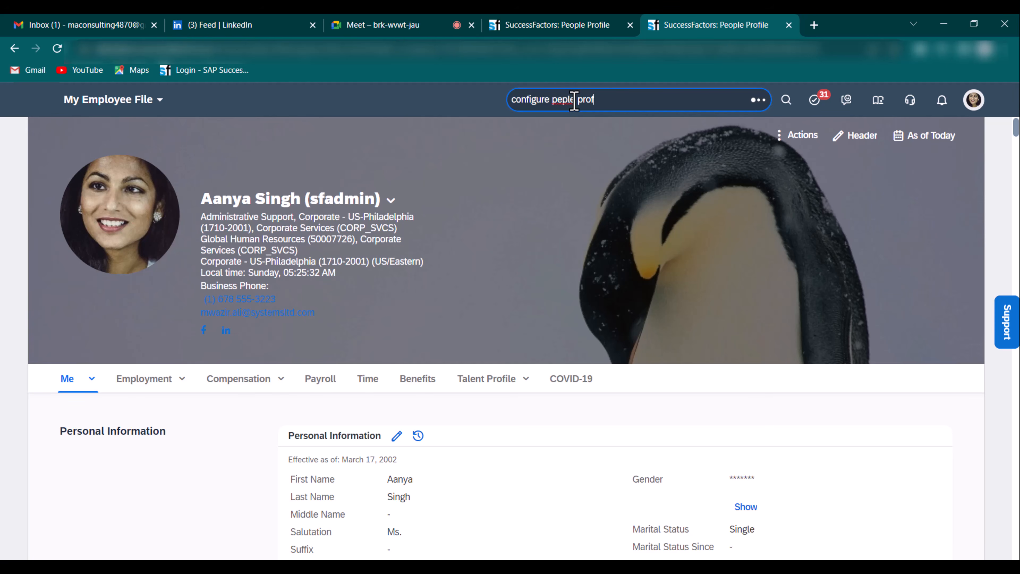
pyautogui.rightClick(574, 99)
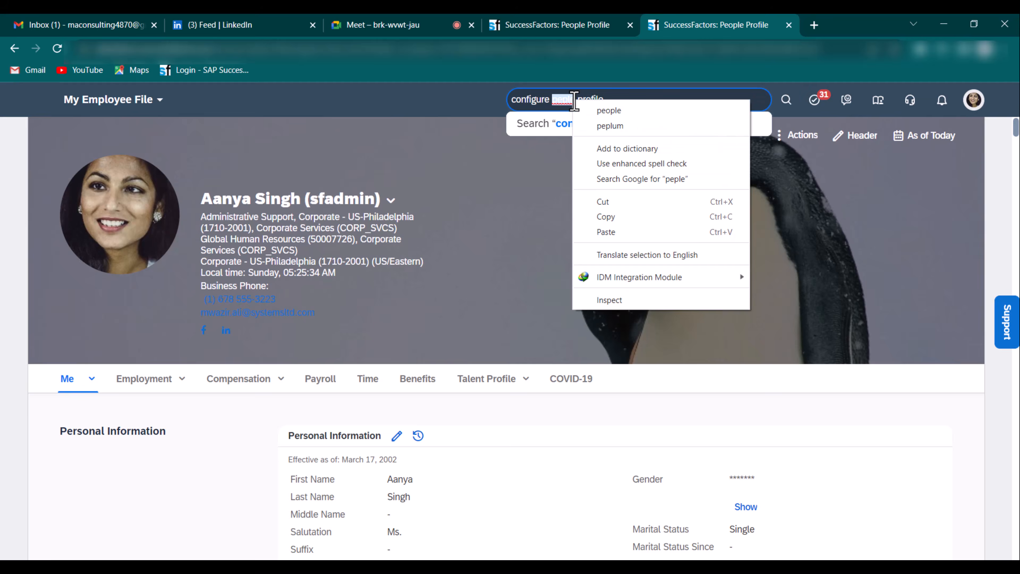
pyautogui.click(595, 109)
pyautogui.click(618, 153)
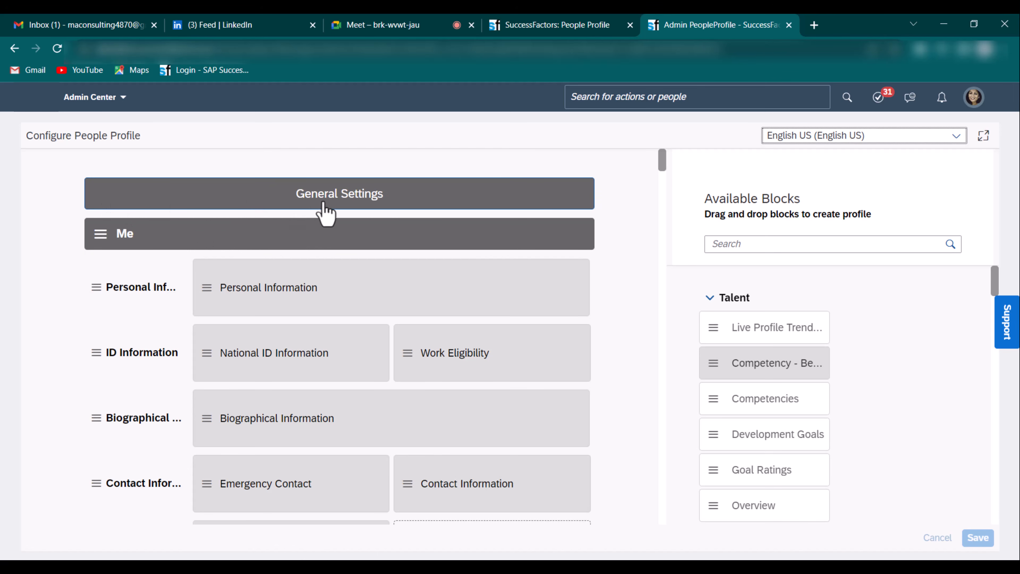
# - Open General Settings and compare with the profile picture edit option on the employee profile
pyautogui.click(343, 201)
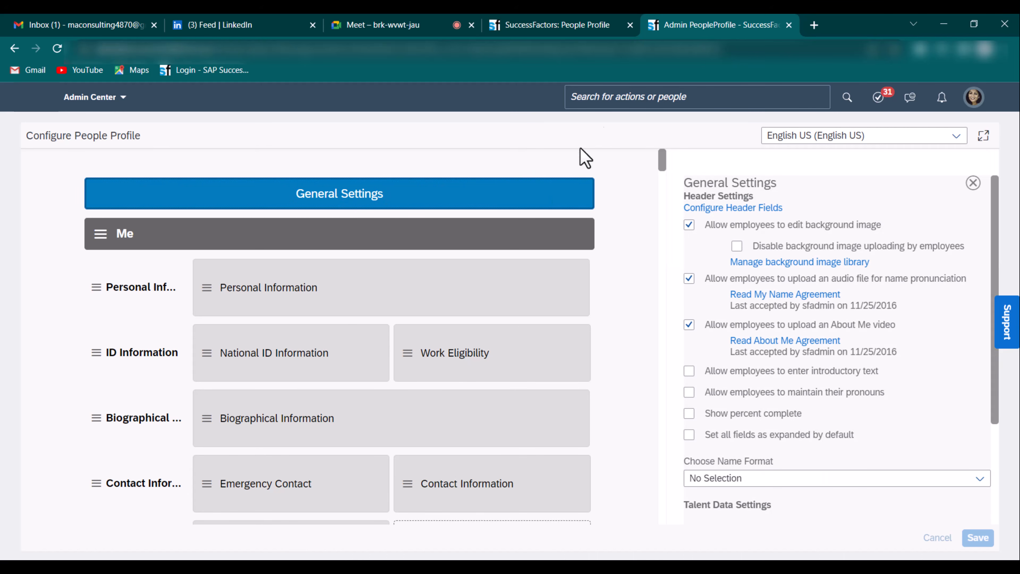
pyautogui.click(552, 25)
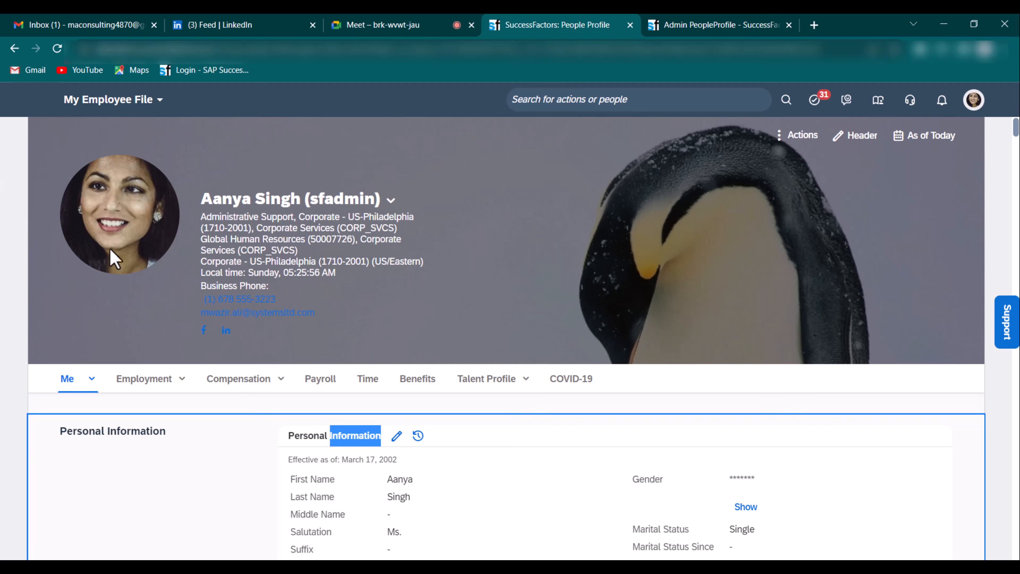
pyautogui.click(82, 252)
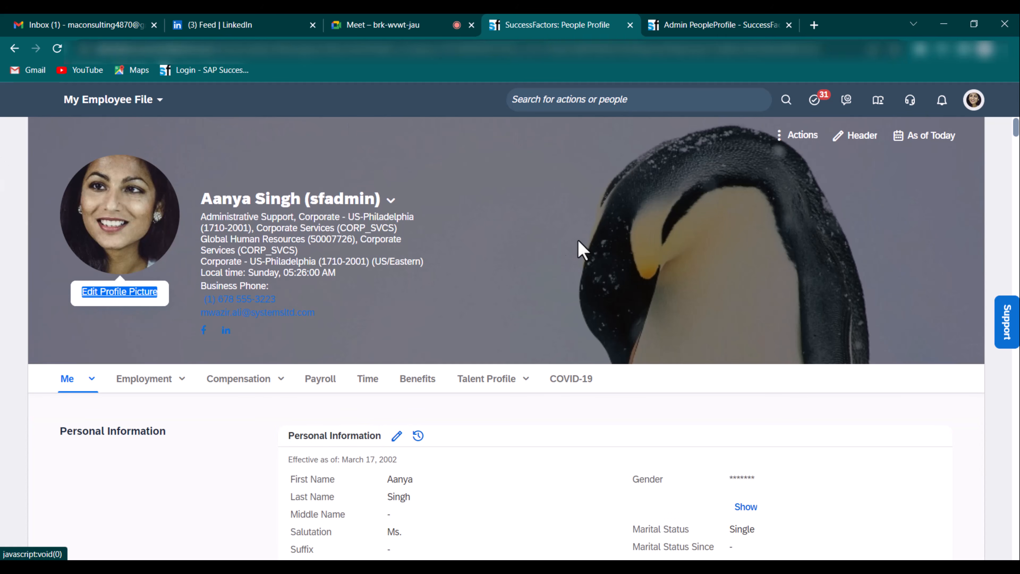
pyautogui.click(720, 25)
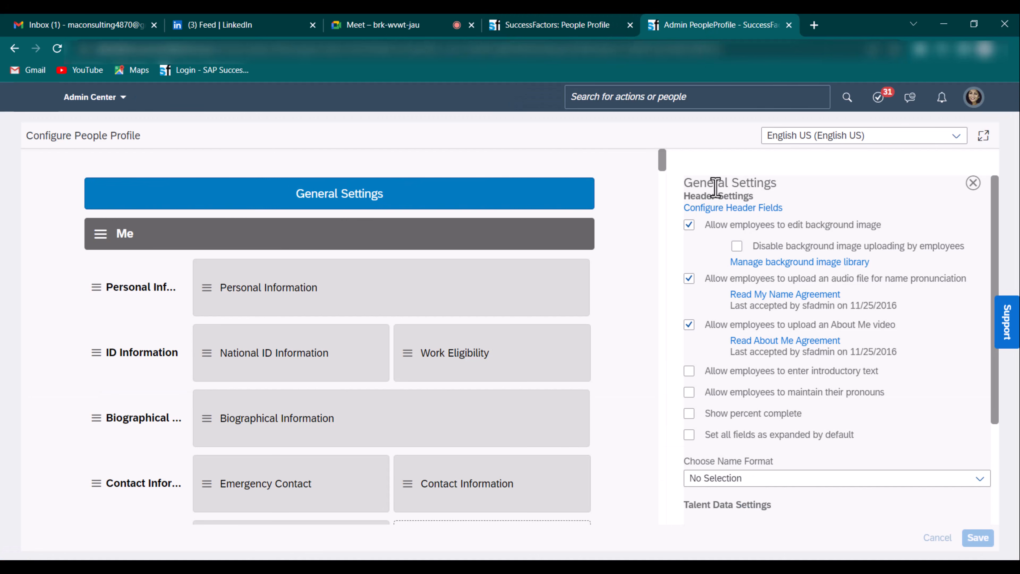
# - Compare Configure Header Fields with the profile's header details, then close it unchanged
pyautogui.click(740, 213)
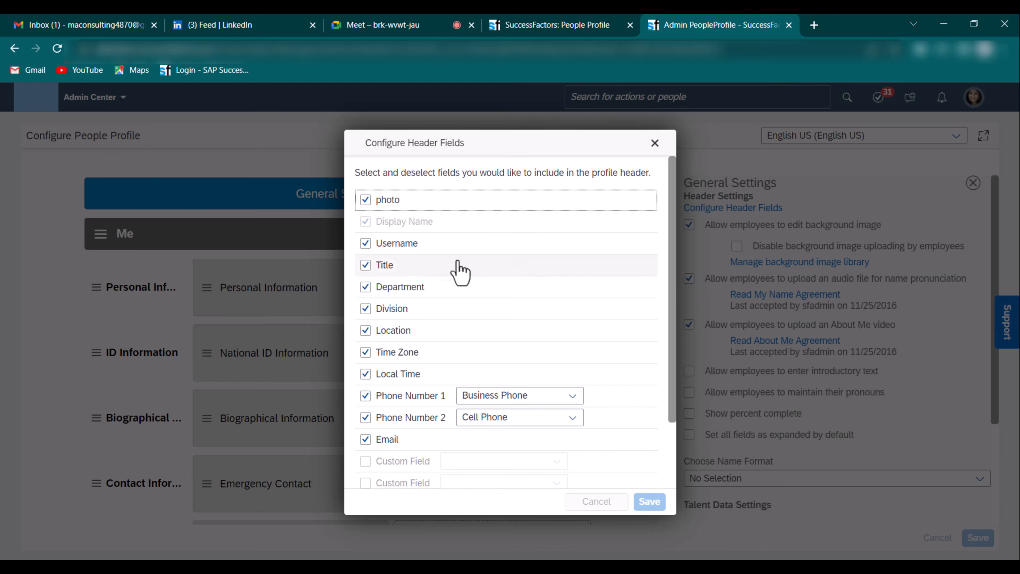
pyautogui.click(571, 27)
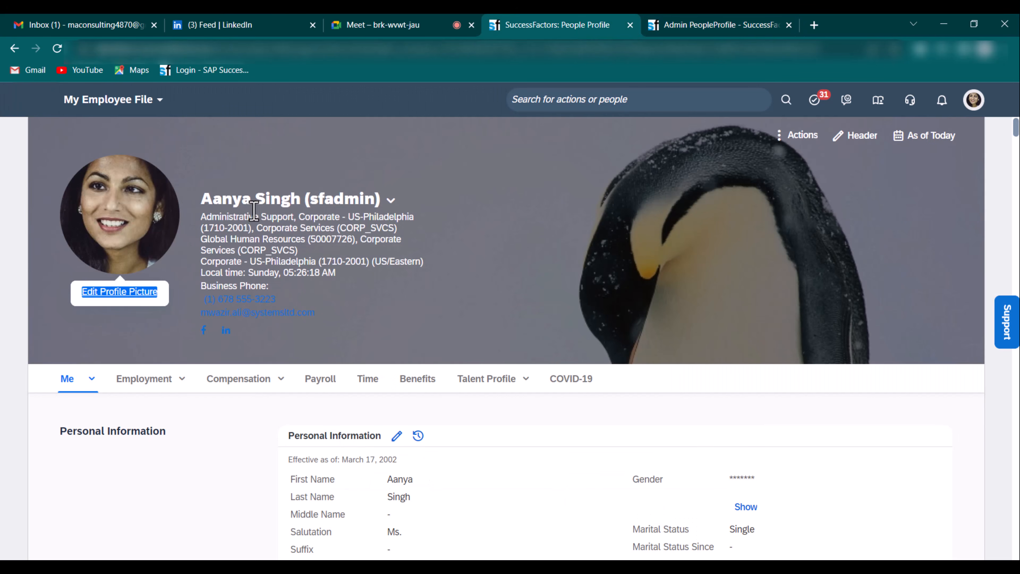
pyautogui.click(721, 26)
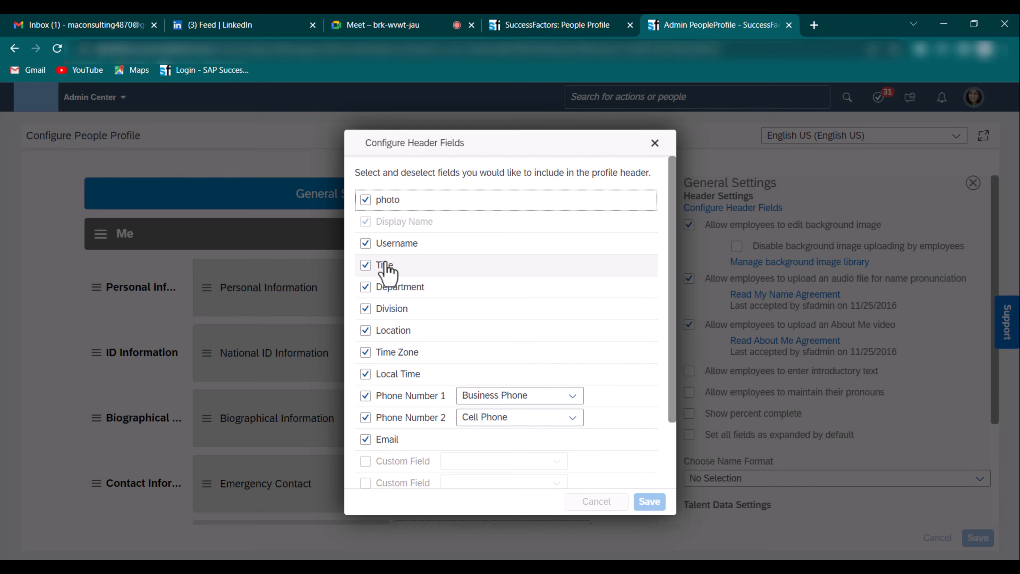
pyautogui.scroll(-2, 406, 267)
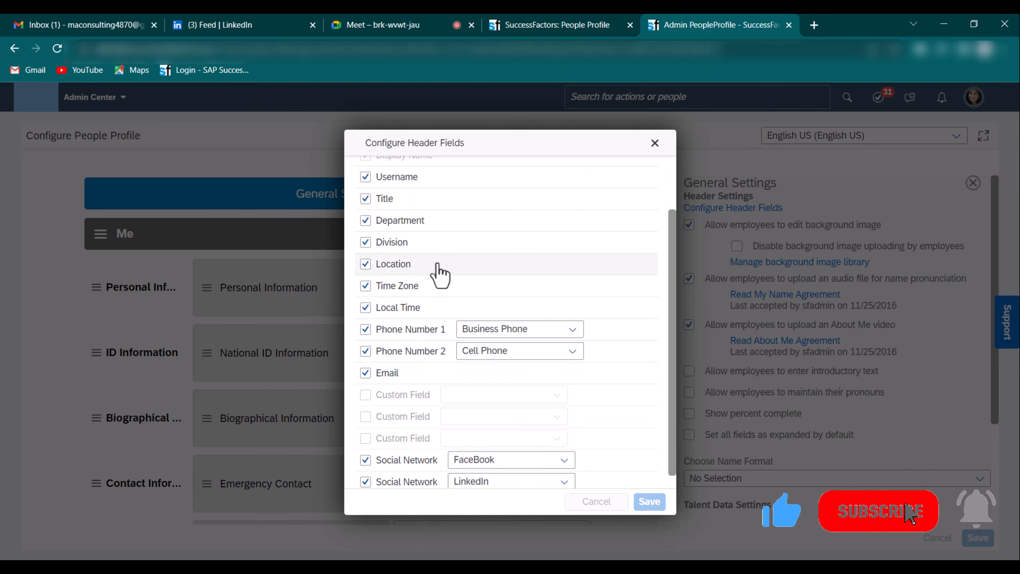
pyautogui.scroll(-1, 418, 289)
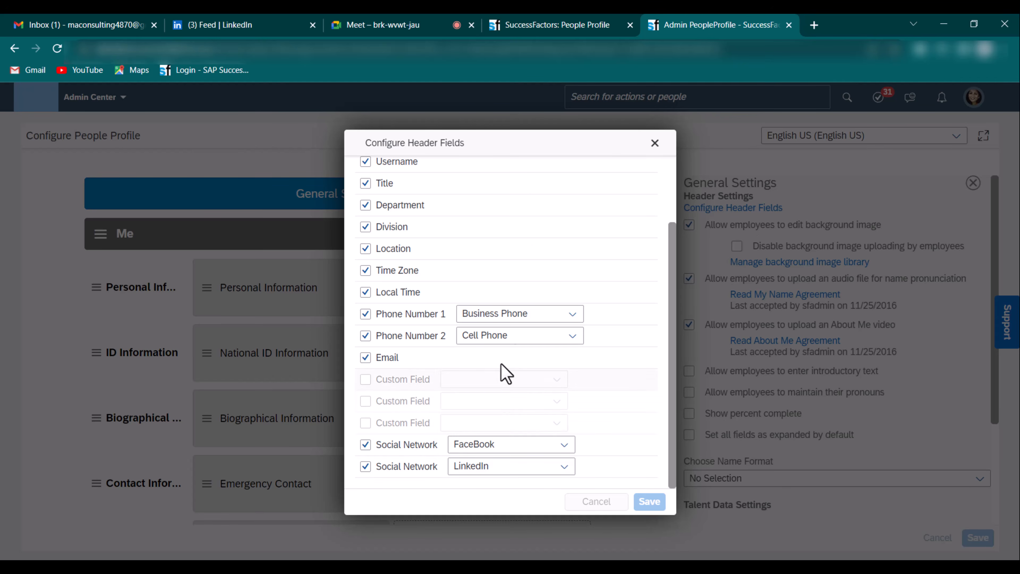
pyautogui.scroll(3, 582, 209)
pyautogui.click(585, 25)
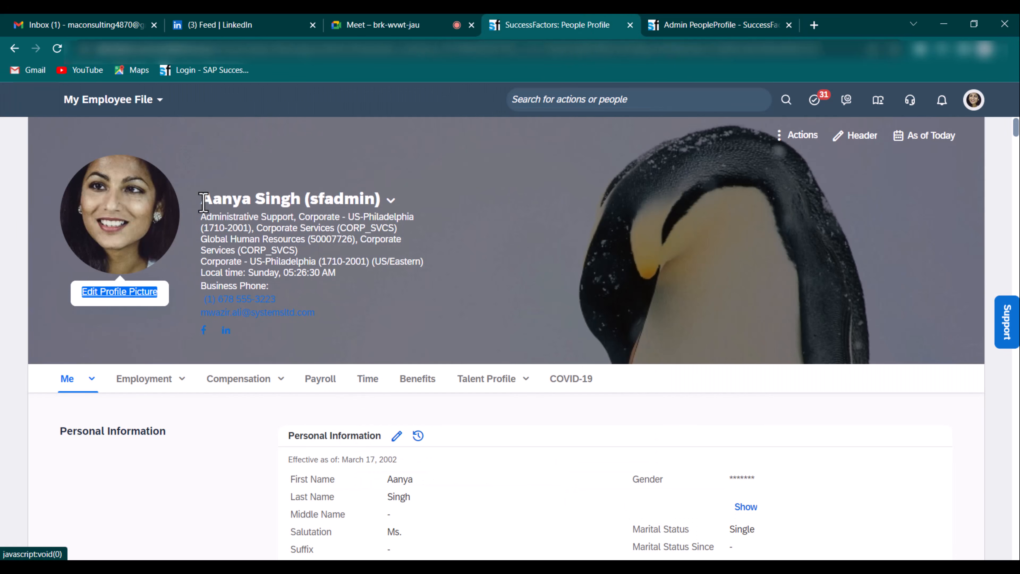
pyautogui.moveTo(207, 201); pyautogui.dragTo(350, 321)
pyautogui.click(707, 25)
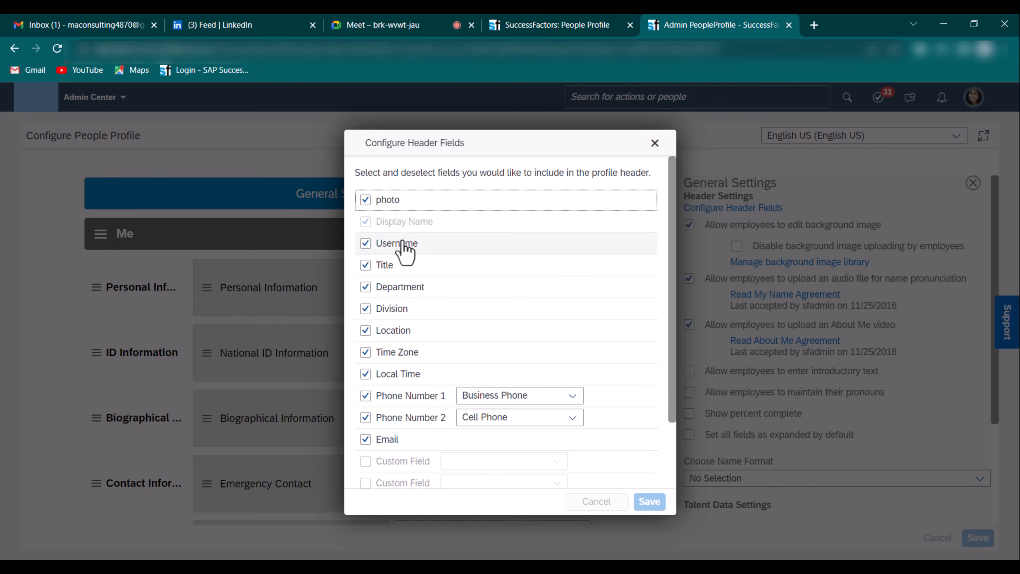
pyautogui.doubleClick(433, 149)
pyautogui.click(433, 149)
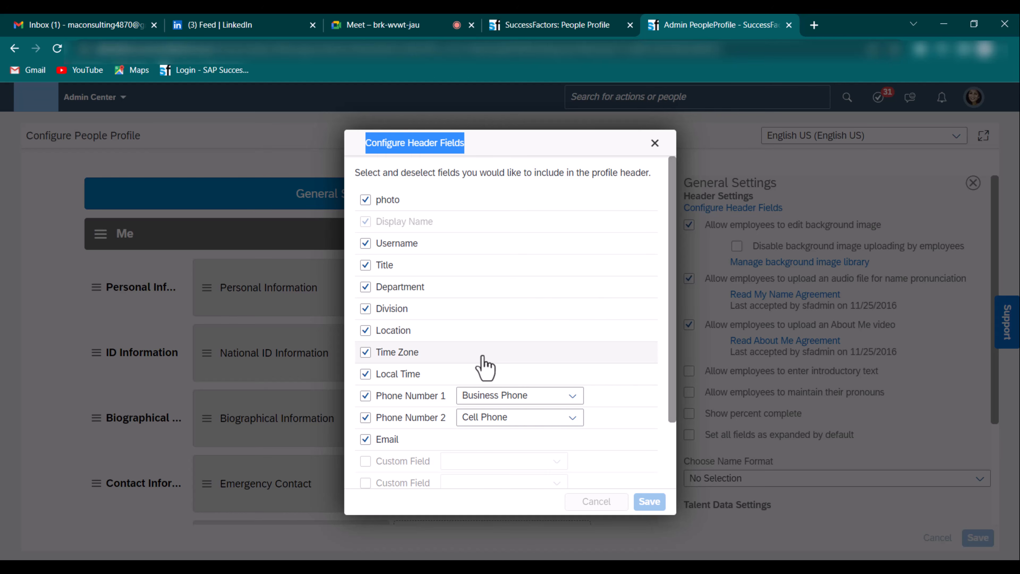
pyautogui.click(655, 143)
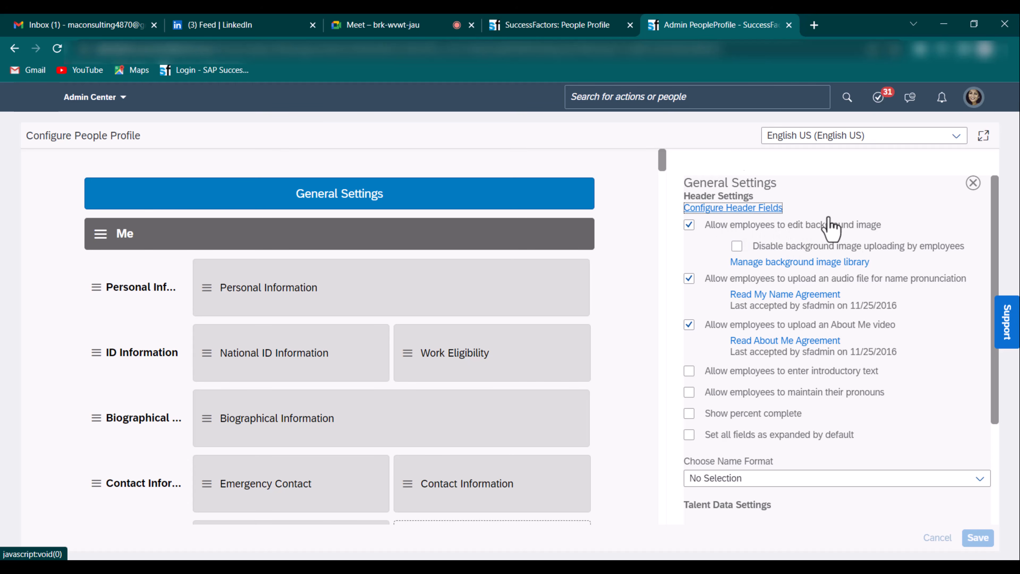
pyautogui.click(576, 35)
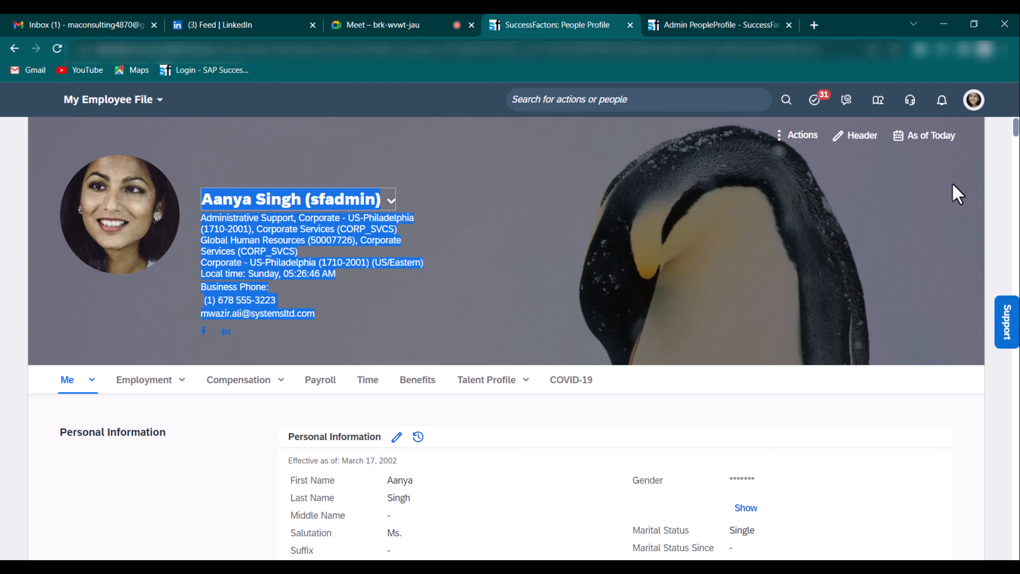
pyautogui.click(969, 192)
pyautogui.click(805, 143)
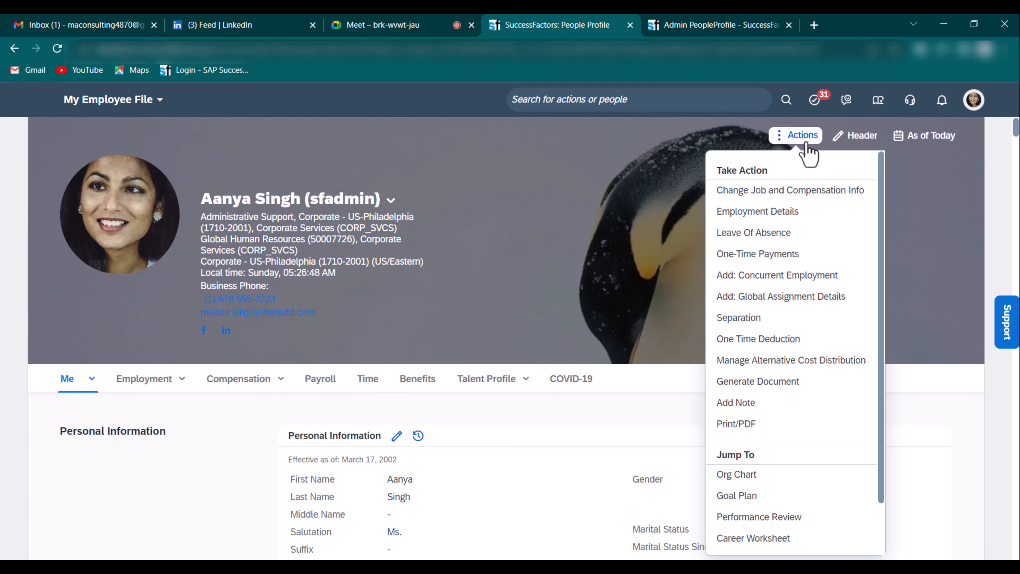
pyautogui.click(621, 231)
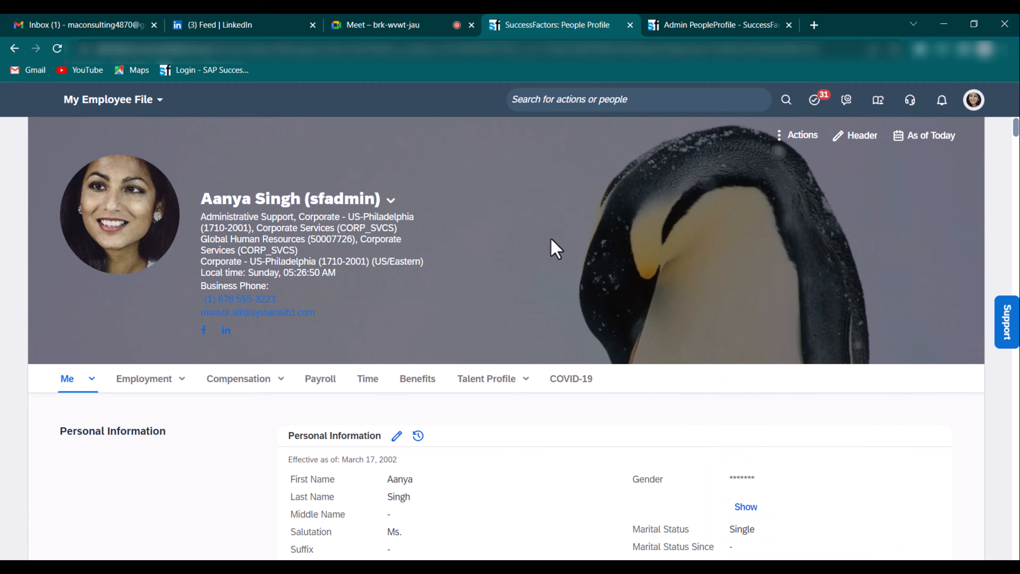
pyautogui.click(856, 154)
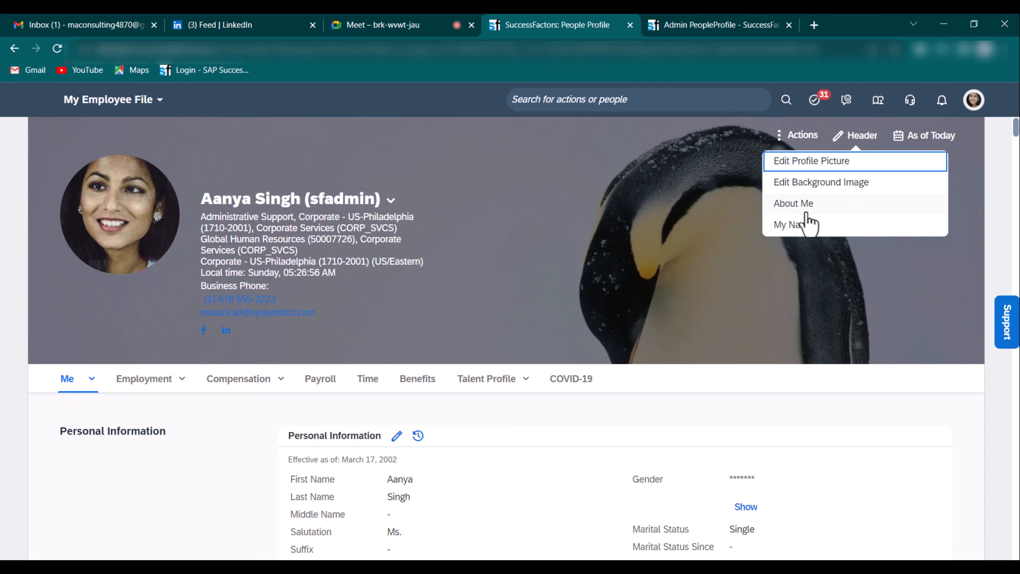
pyautogui.click(718, 25)
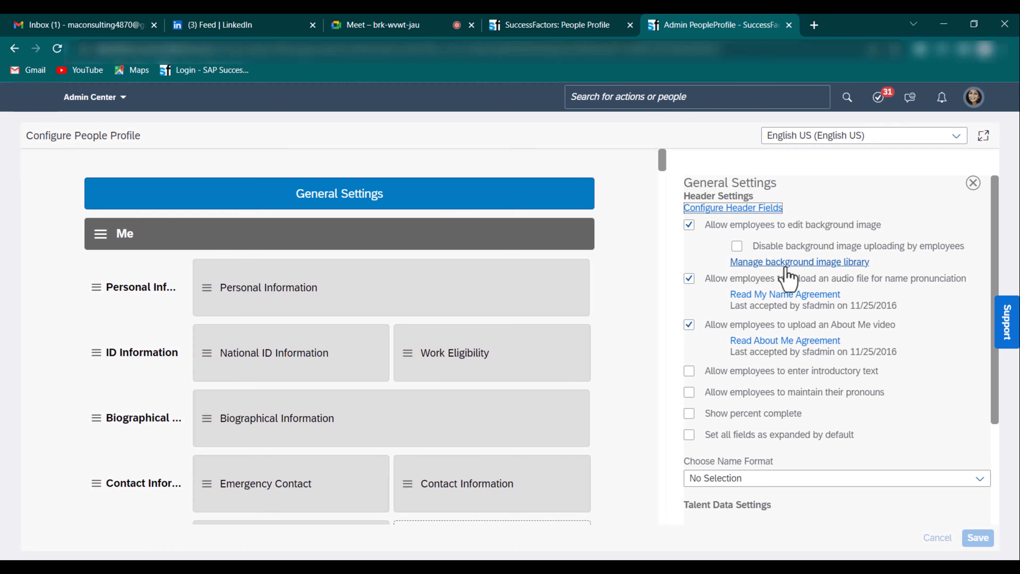
pyautogui.click(828, 265)
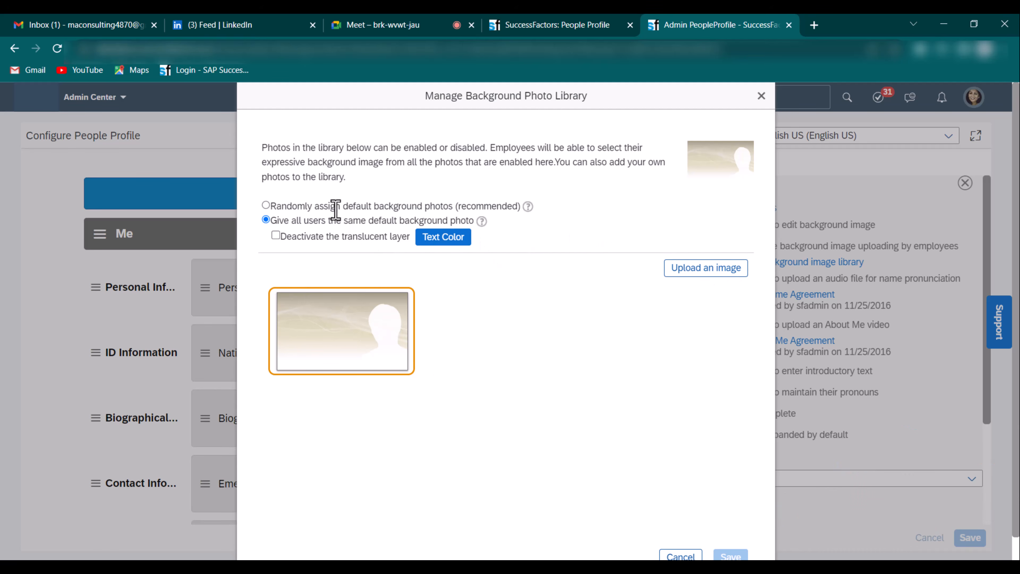
pyautogui.click(762, 102)
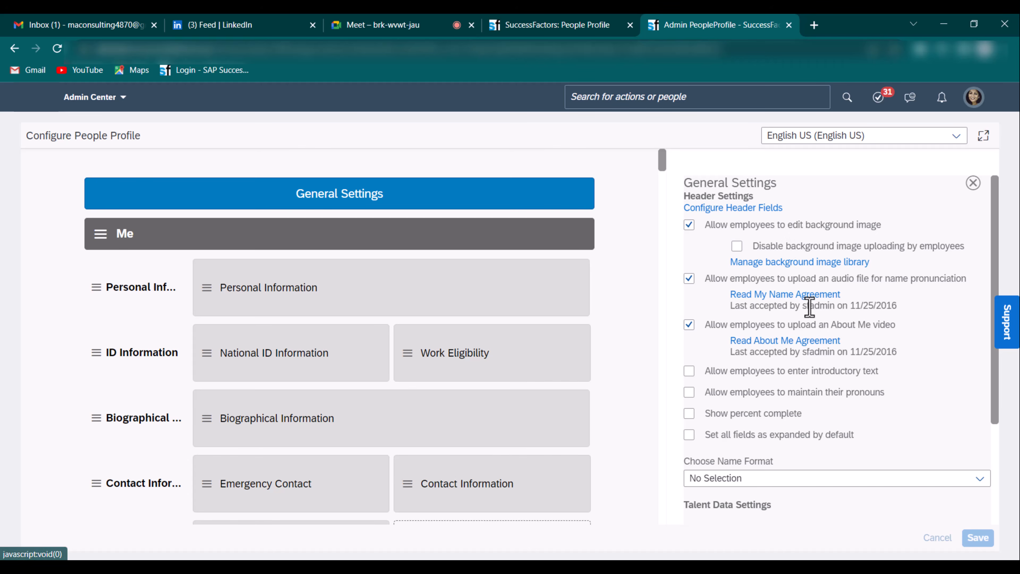
# - Accept the My Name license agreement and open the name pronunciation upload on the employee profile
pyautogui.click(801, 296)
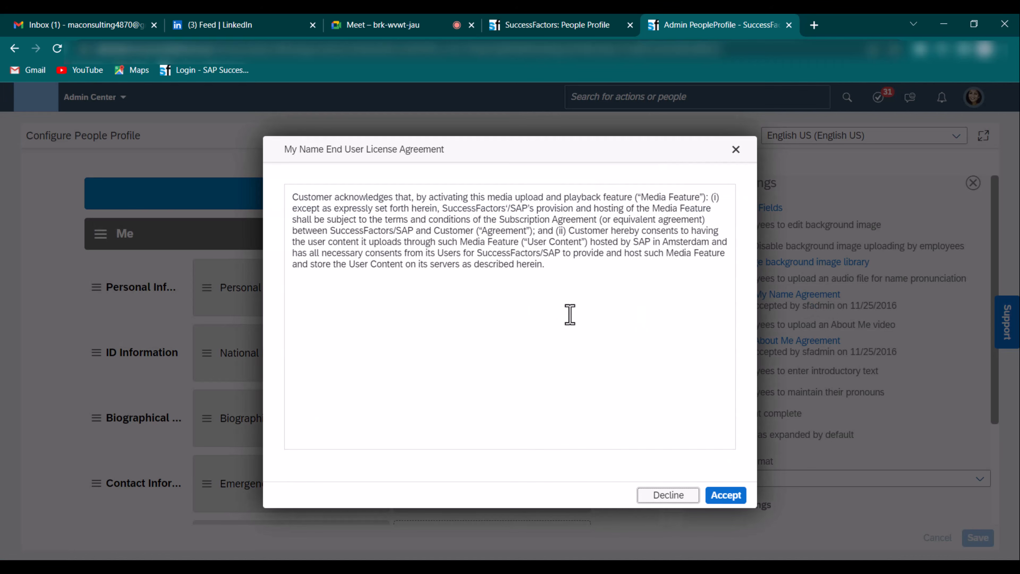
pyautogui.doubleClick(546, 253)
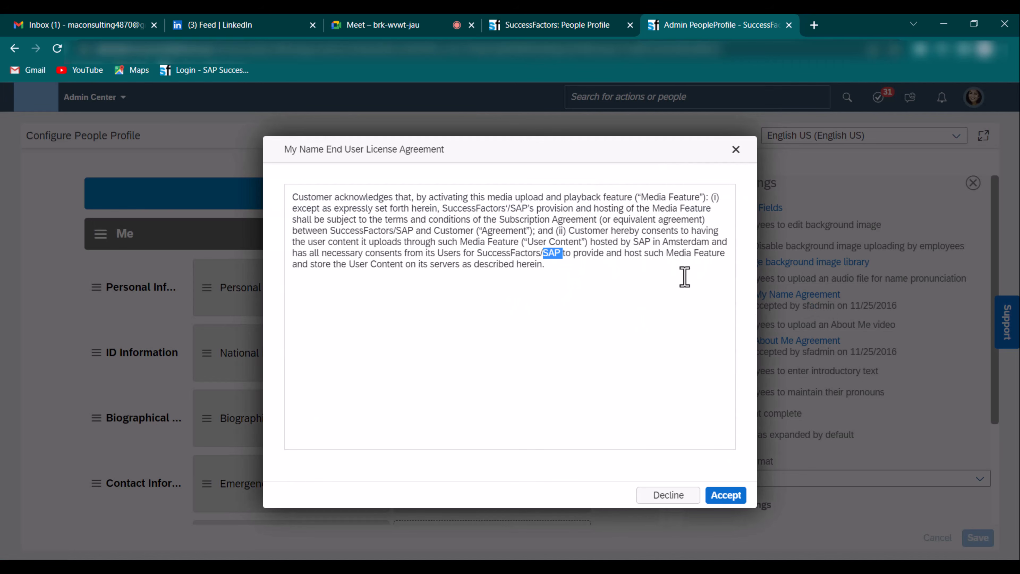
pyautogui.click(732, 498)
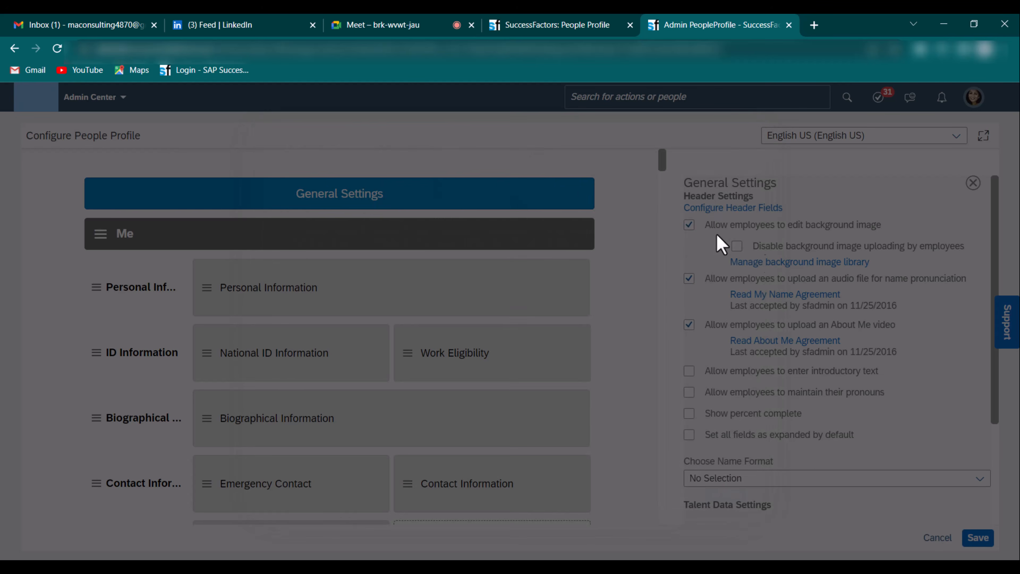
pyautogui.click(560, 26)
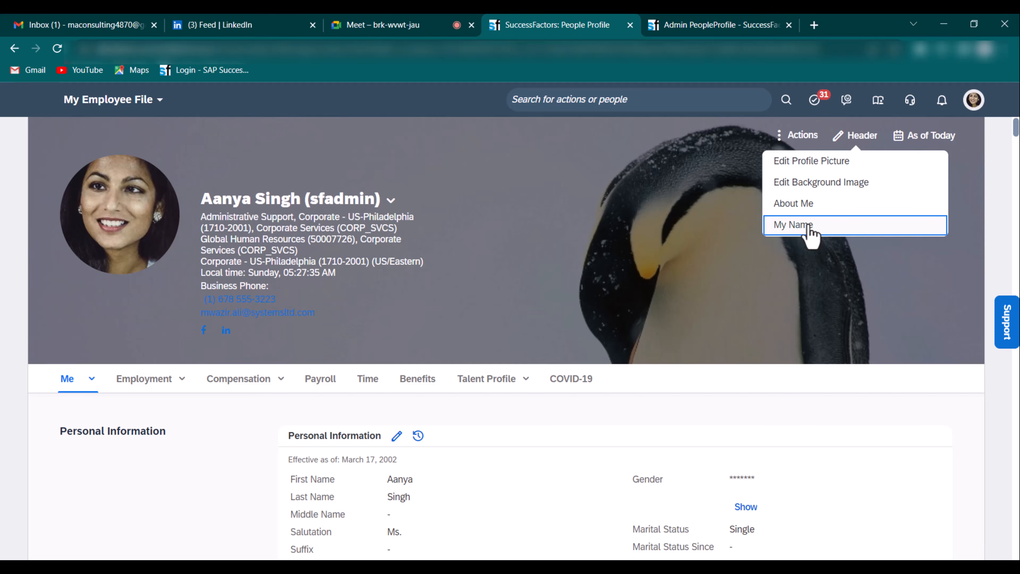
pyautogui.click(794, 225)
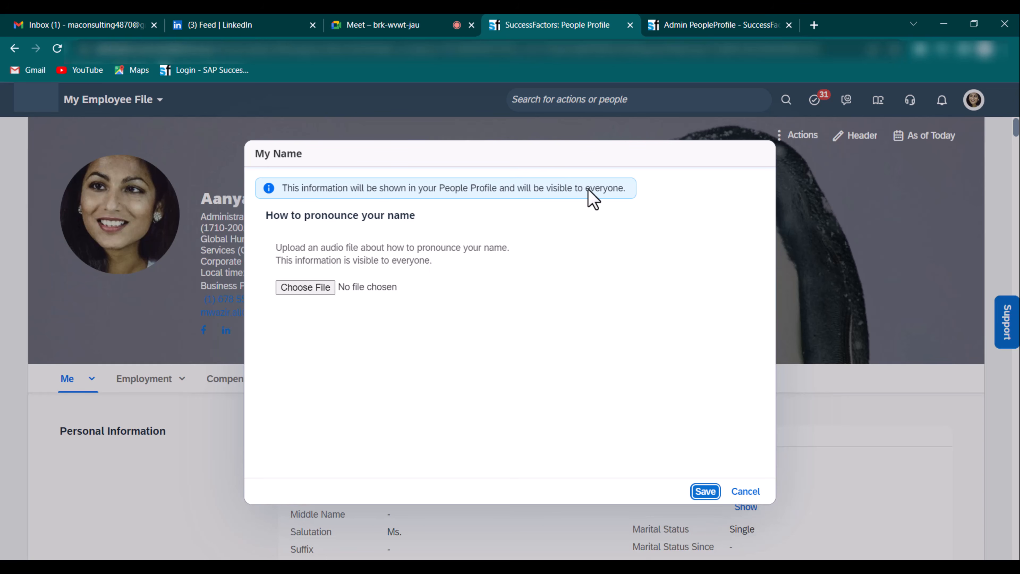
# - Search 'english to italian' in a new tab and enter the employee's name in the translator
pyautogui.click(814, 26)
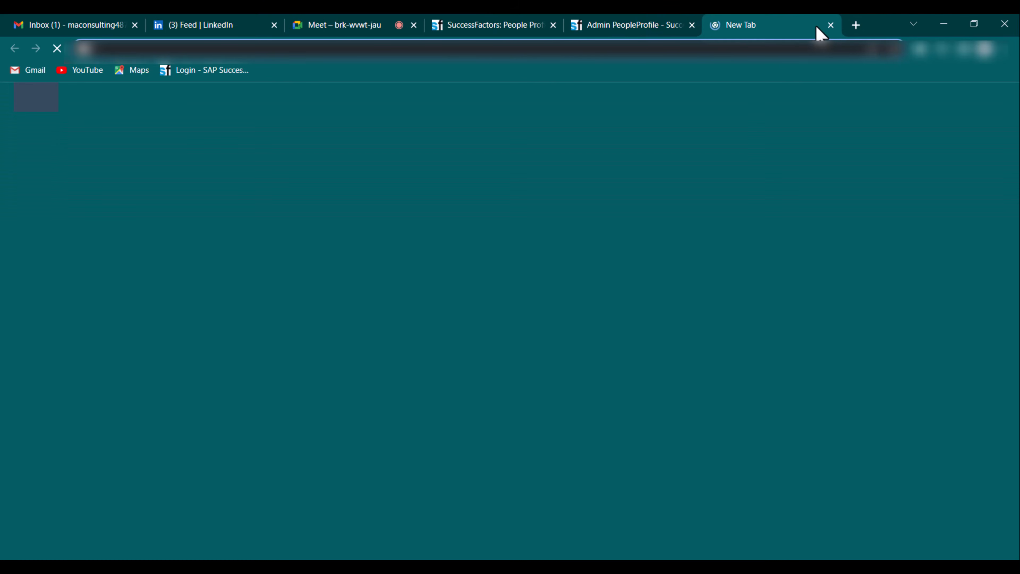
pyautogui.write('enlgis')
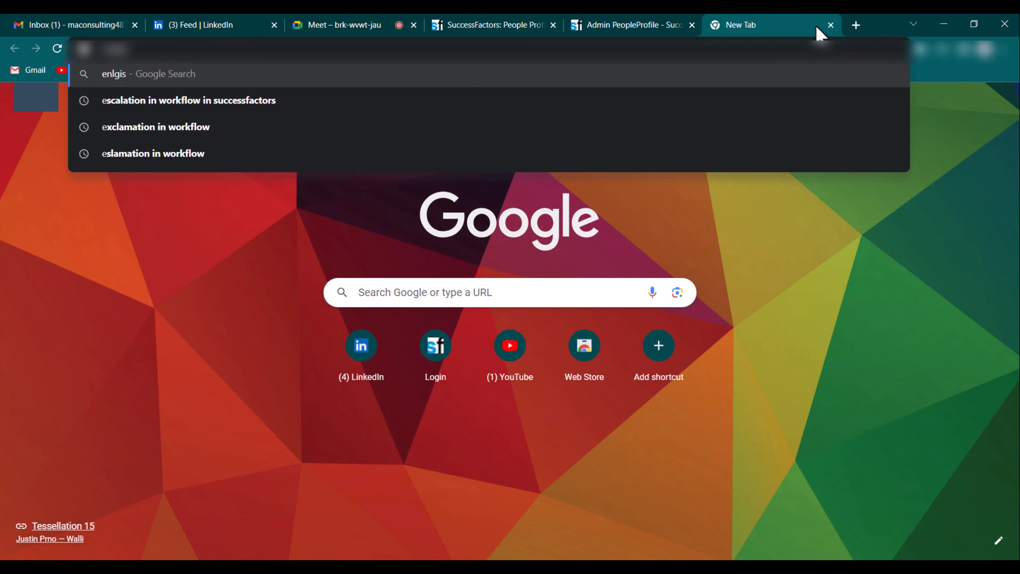
pyautogui.write('h ro italain \\')
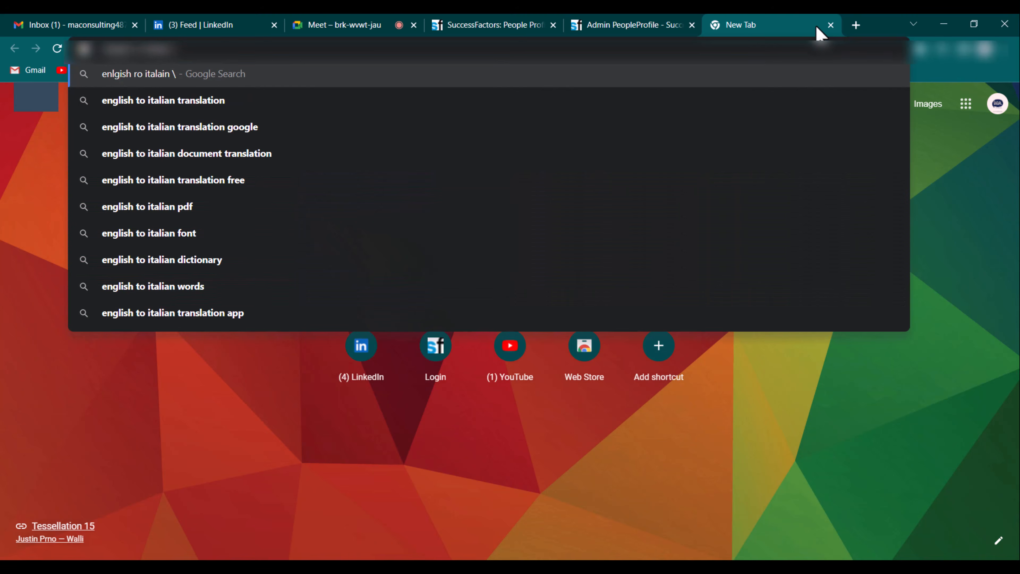
pyautogui.press('Return')
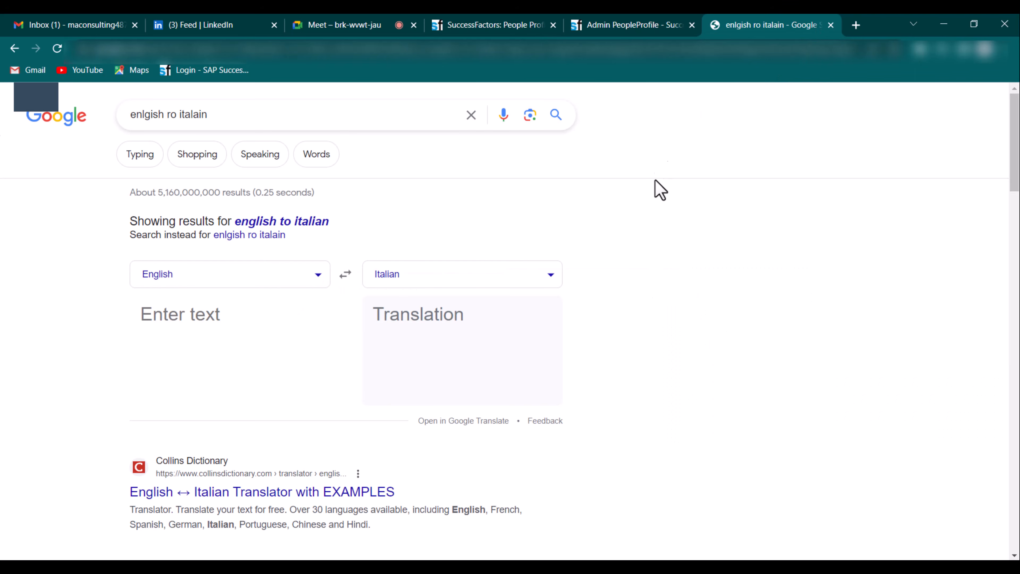
pyautogui.click(235, 311)
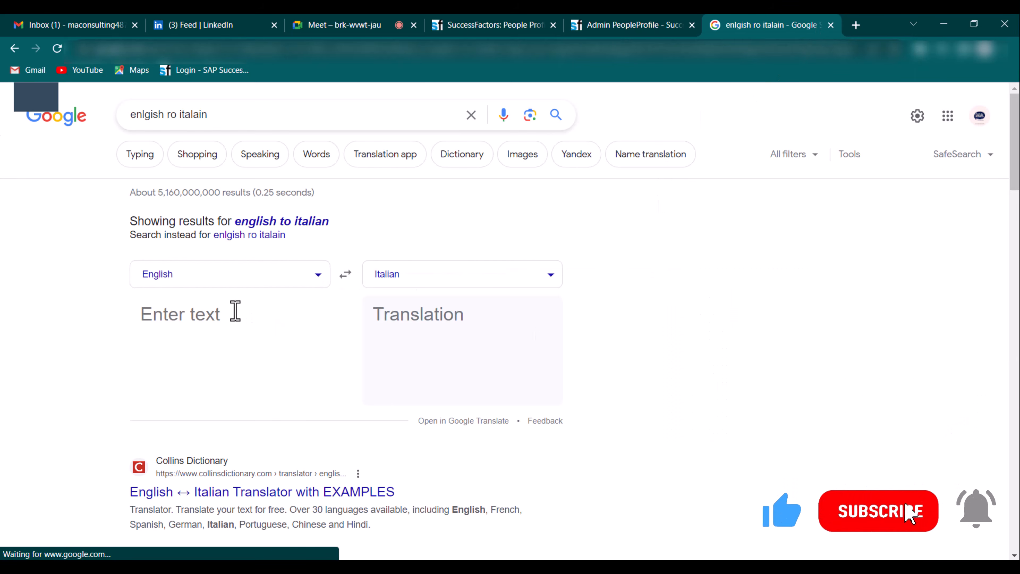
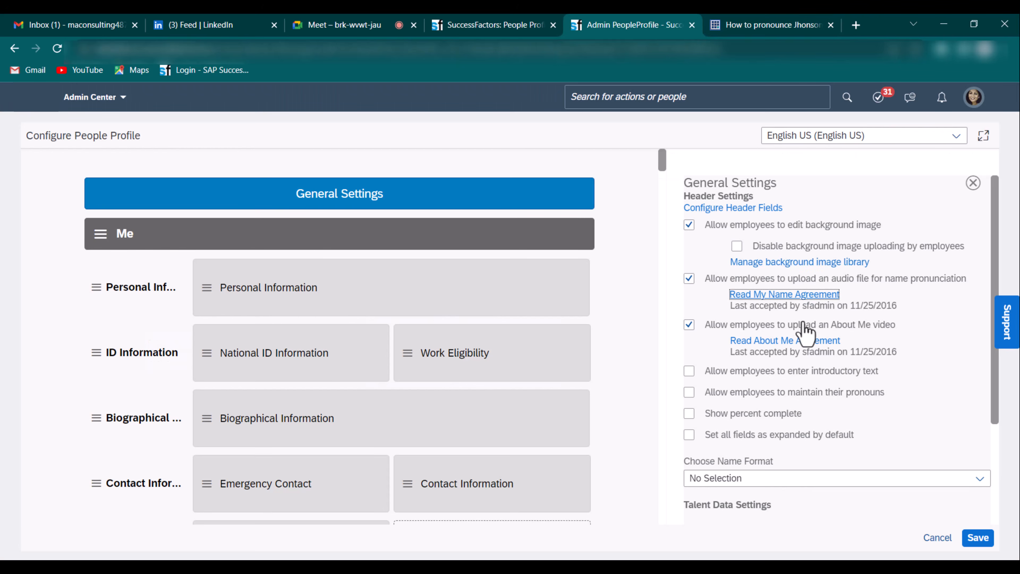
# - Cancel the My Name pronunciation upload on the employee profile without saving
pyautogui.scroll(-3, 763, 312)
pyautogui.scroll(2, 768, 325)
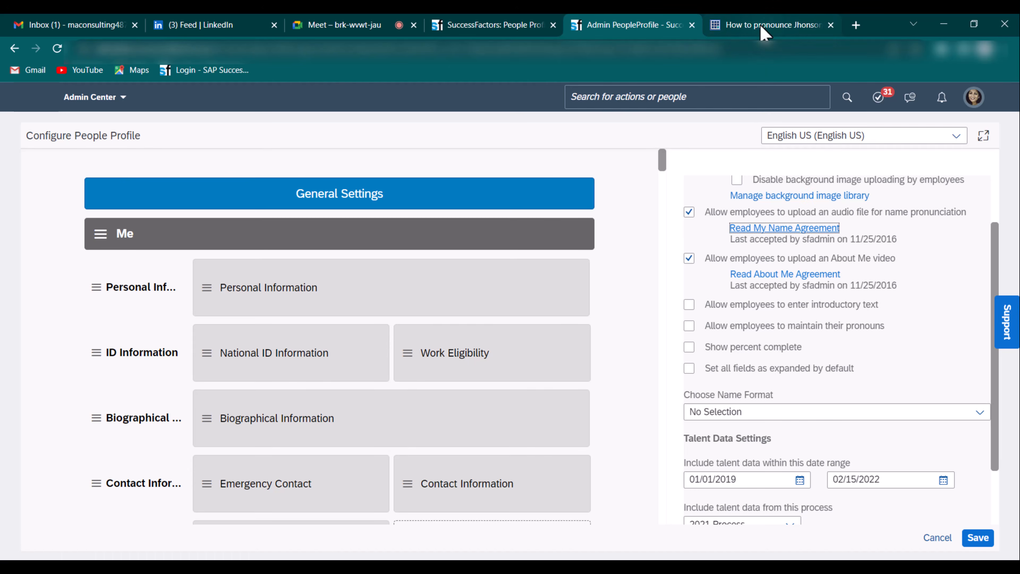
pyautogui.click(537, 28)
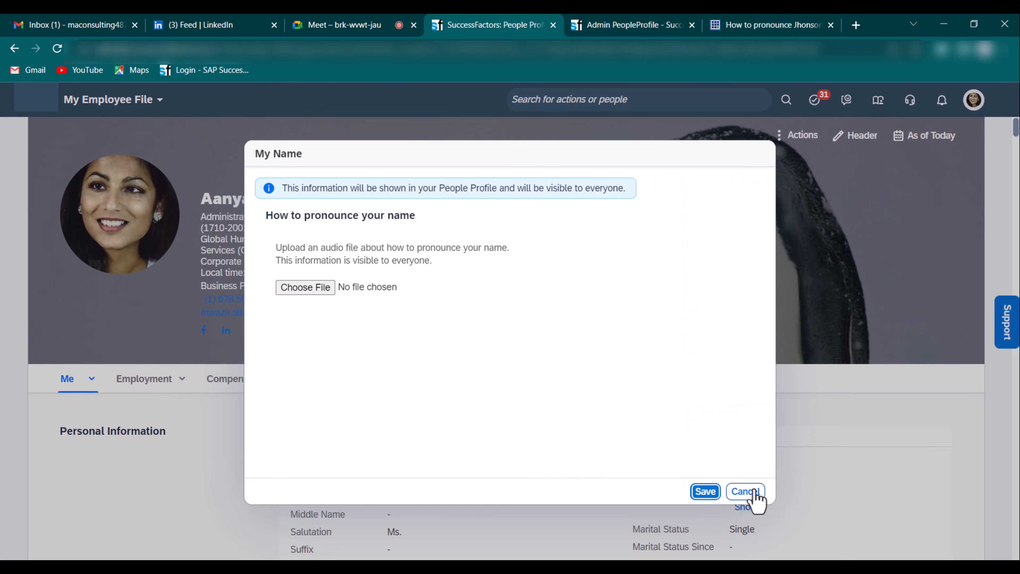
pyautogui.click(746, 491)
# - Preview the About Me video upload from the profile header, then return to People Profile settings
pyautogui.click(863, 136)
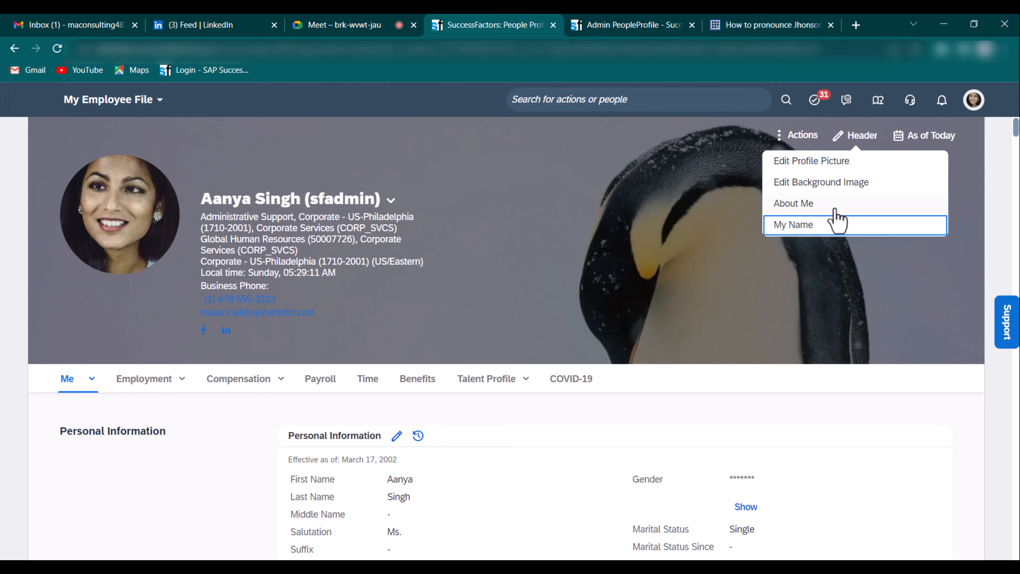
pyautogui.click(790, 207)
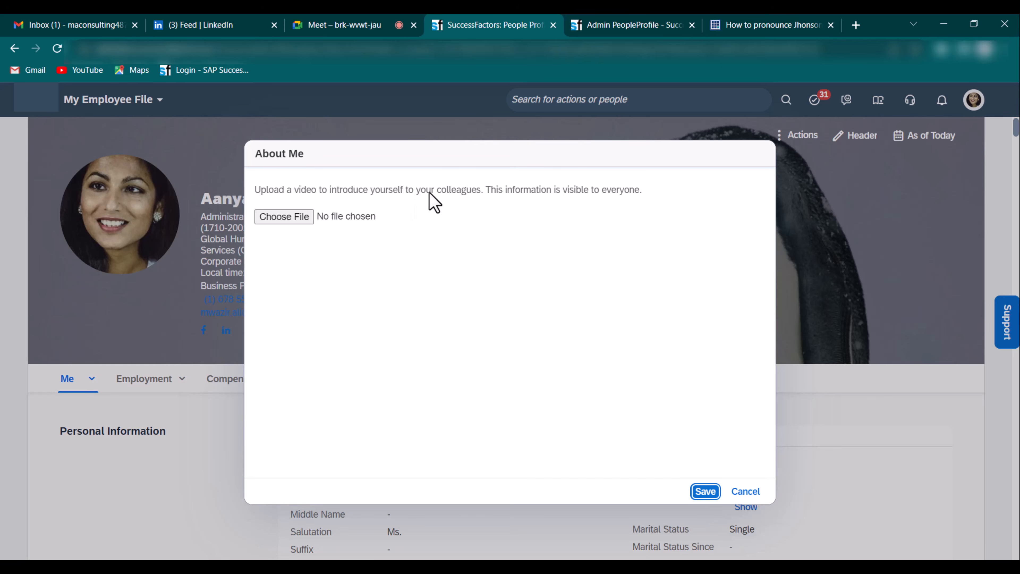
pyautogui.moveTo(638, 31)
pyautogui.click(668, 24)
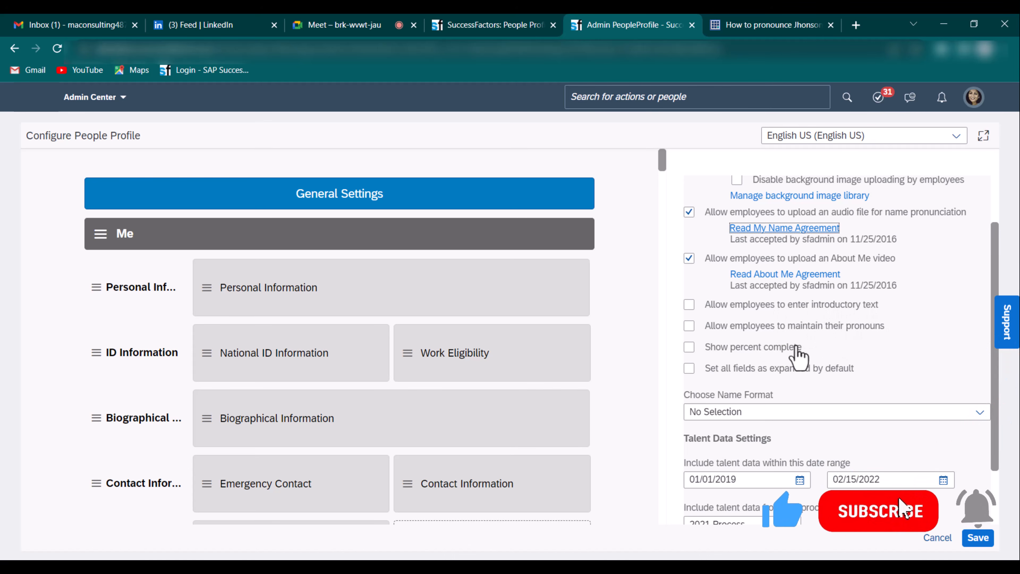
# - Enable percent complete, pronouns and introductory text, set First Name, Last Name format, keep 2021 Process, and save
pyautogui.click(750, 350)
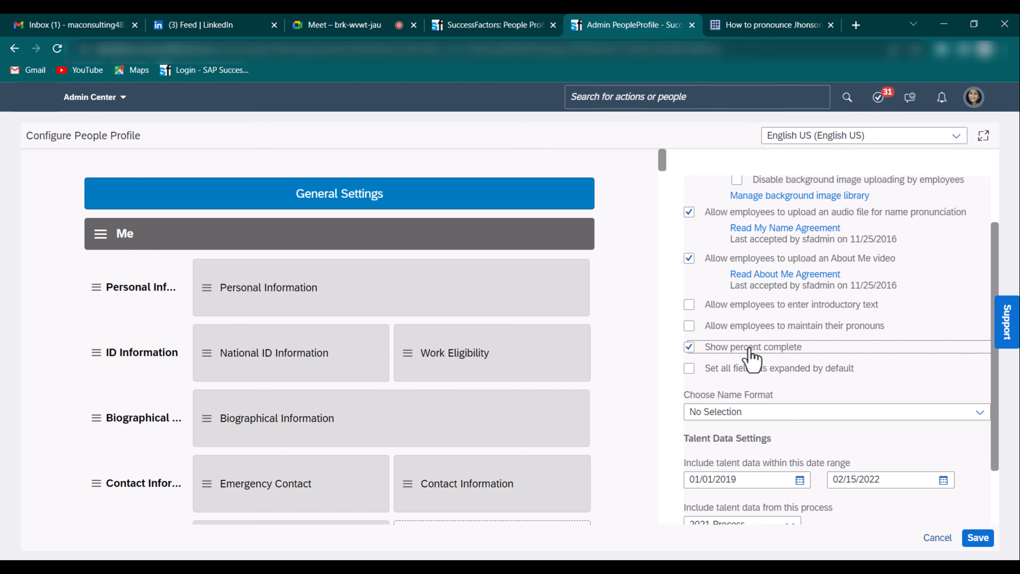
pyautogui.click(755, 327)
pyautogui.click(758, 306)
pyautogui.scroll(-2, 769, 362)
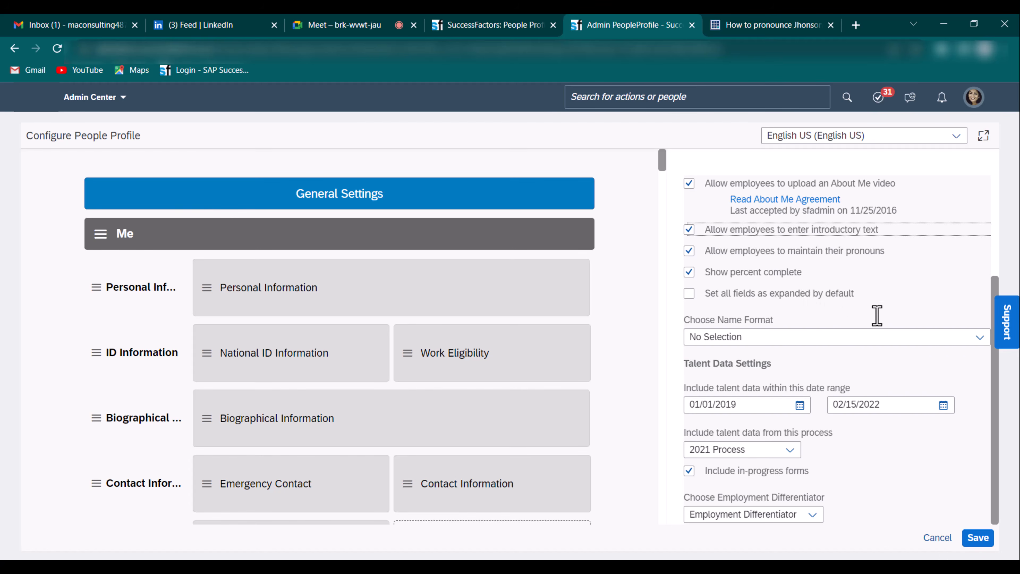
pyautogui.click(756, 341)
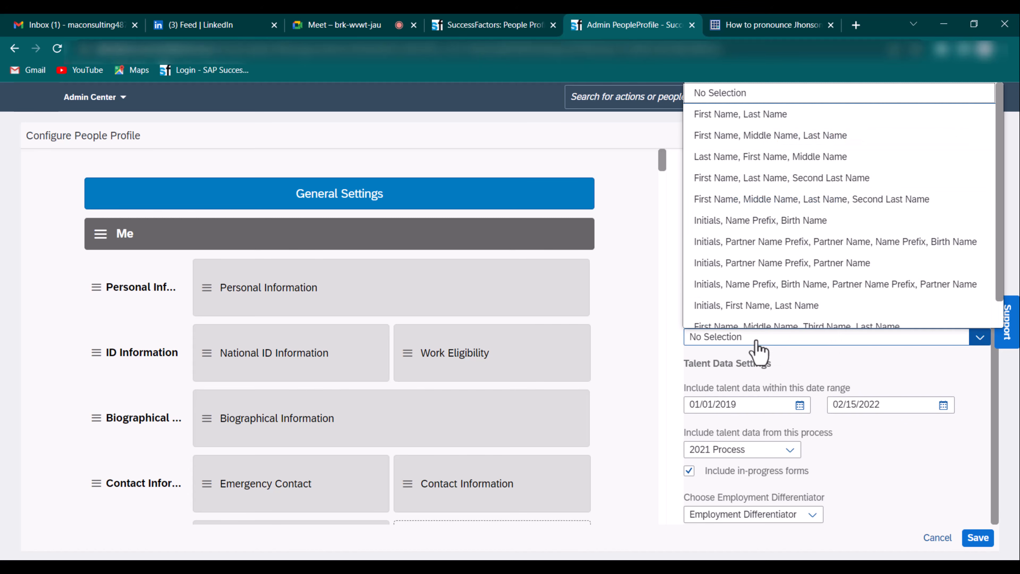
pyautogui.click(794, 117)
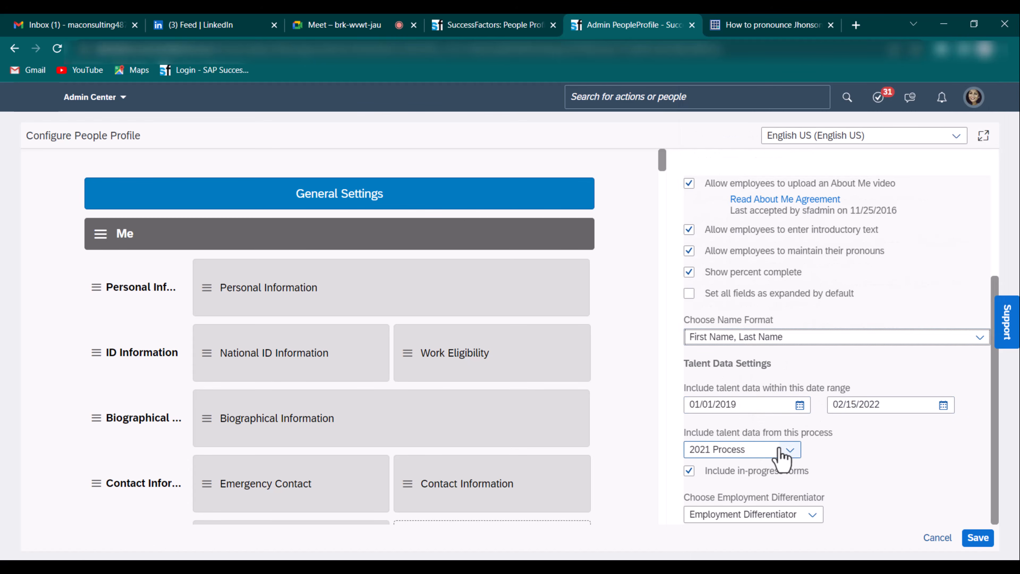
pyautogui.click(791, 450)
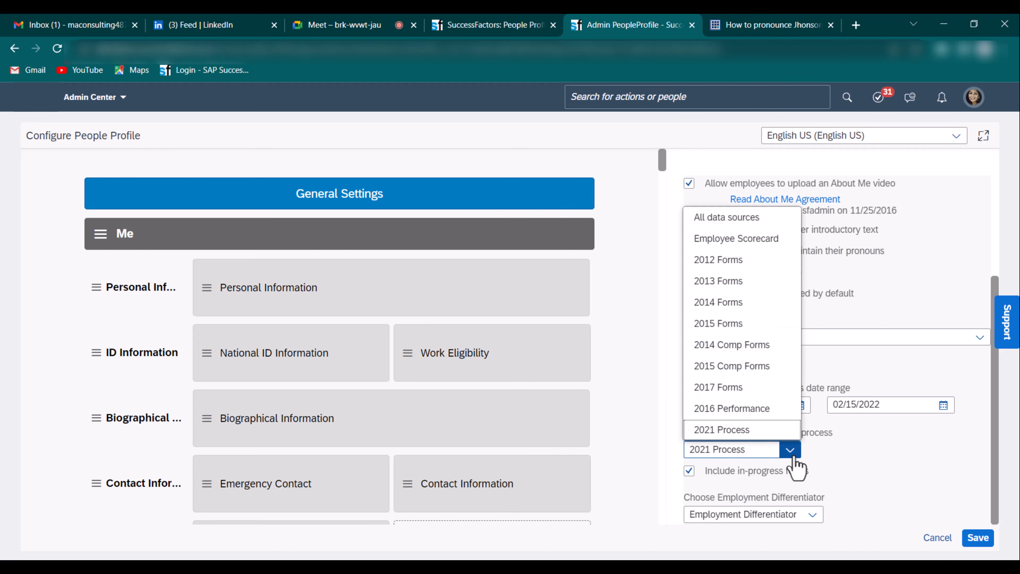
pyautogui.click(792, 453)
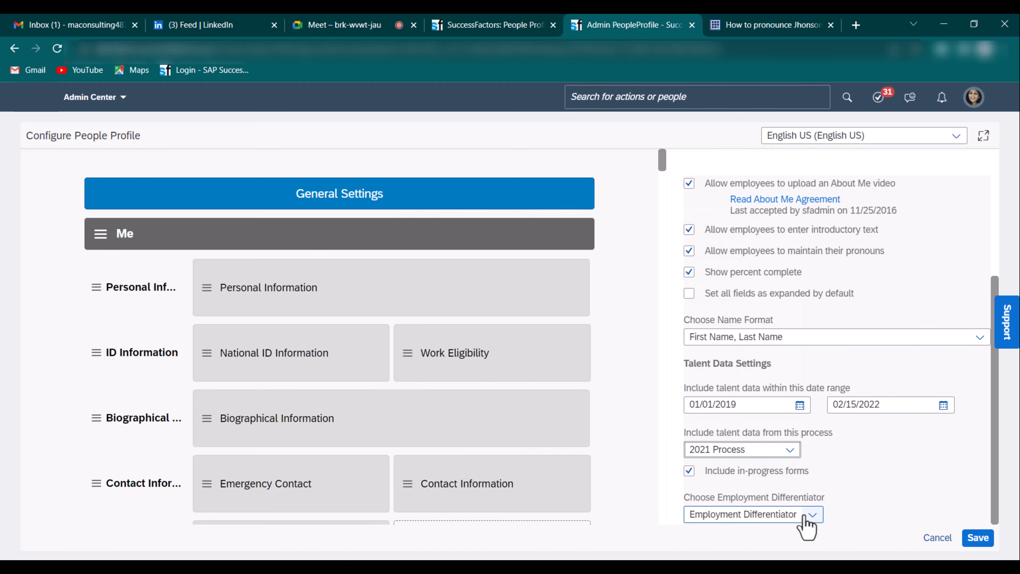
pyautogui.click(978, 538)
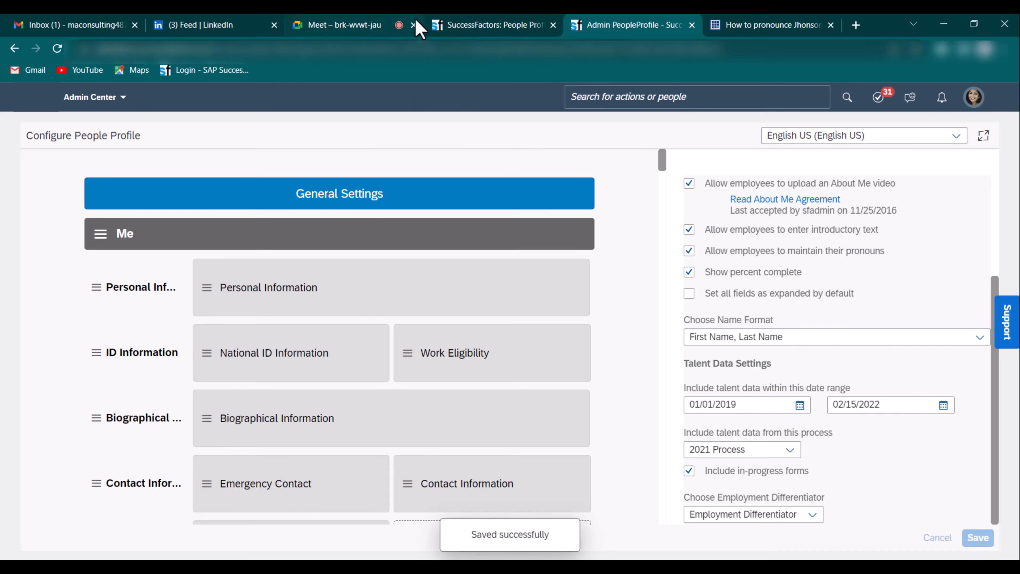
# - Close the About Me upload and reload the employee profile to see the 94% complete indicator
pyautogui.click(505, 26)
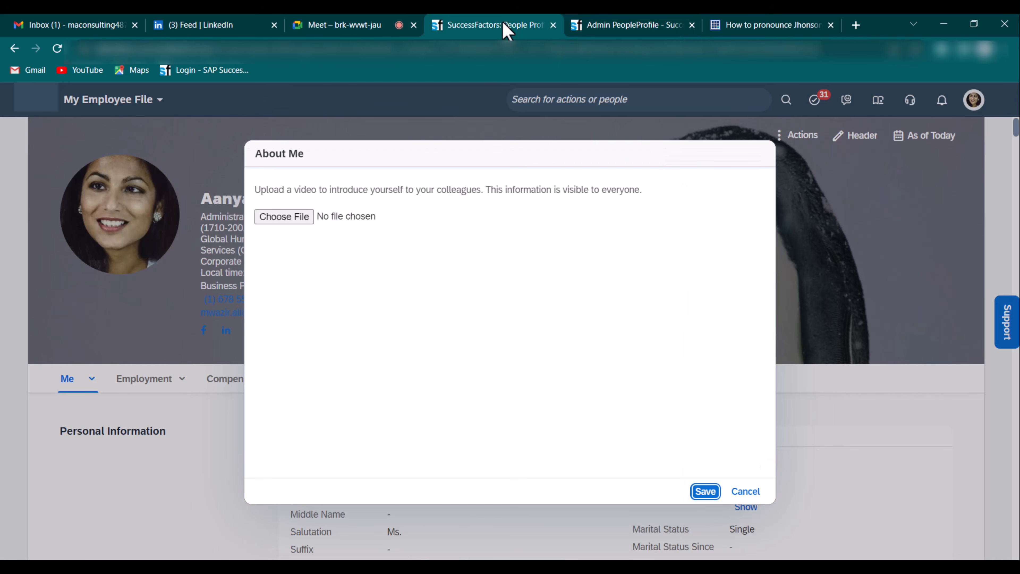
pyautogui.click(746, 491)
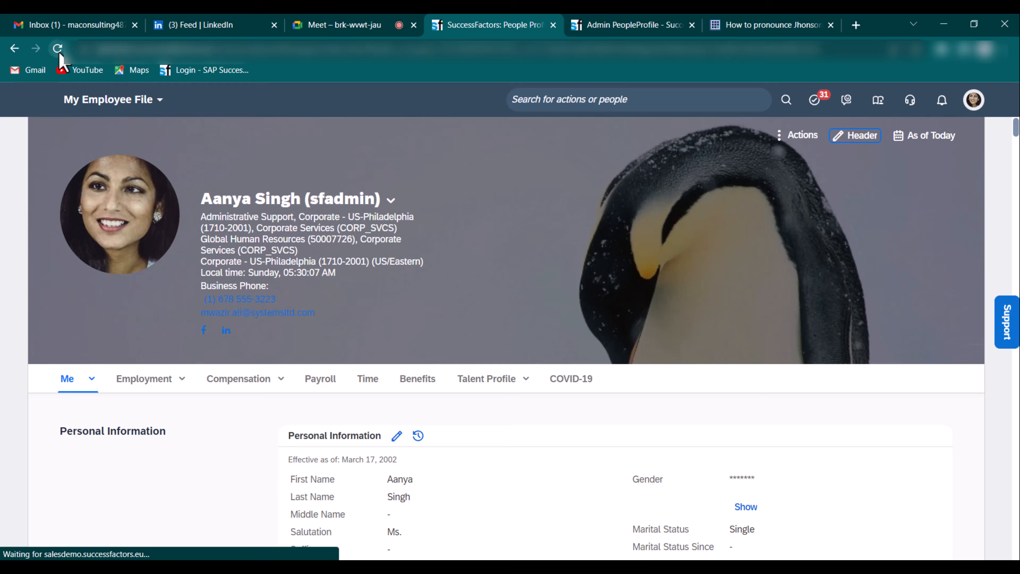
pyautogui.click(57, 48)
pyautogui.click(583, 27)
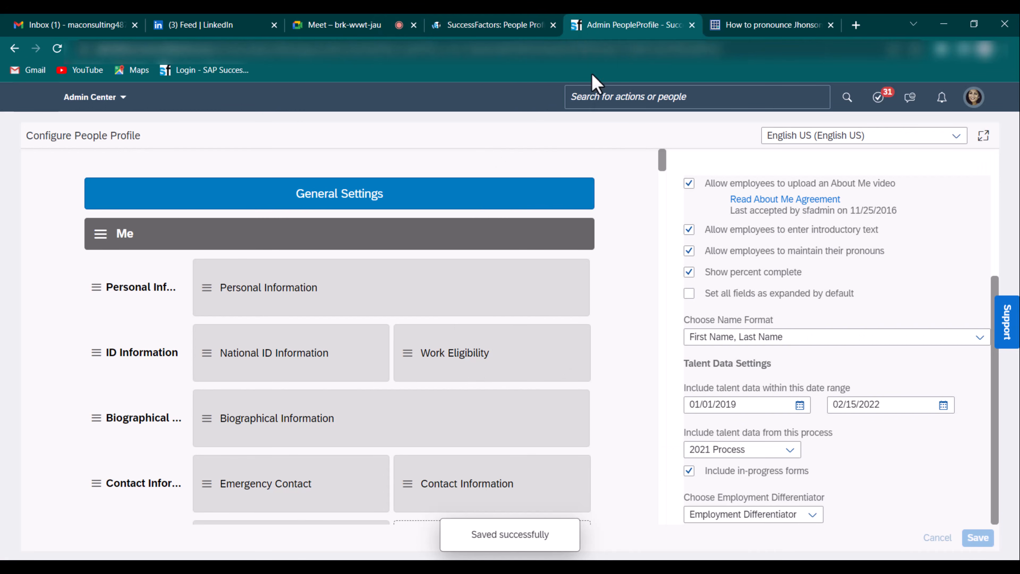
pyautogui.click(505, 26)
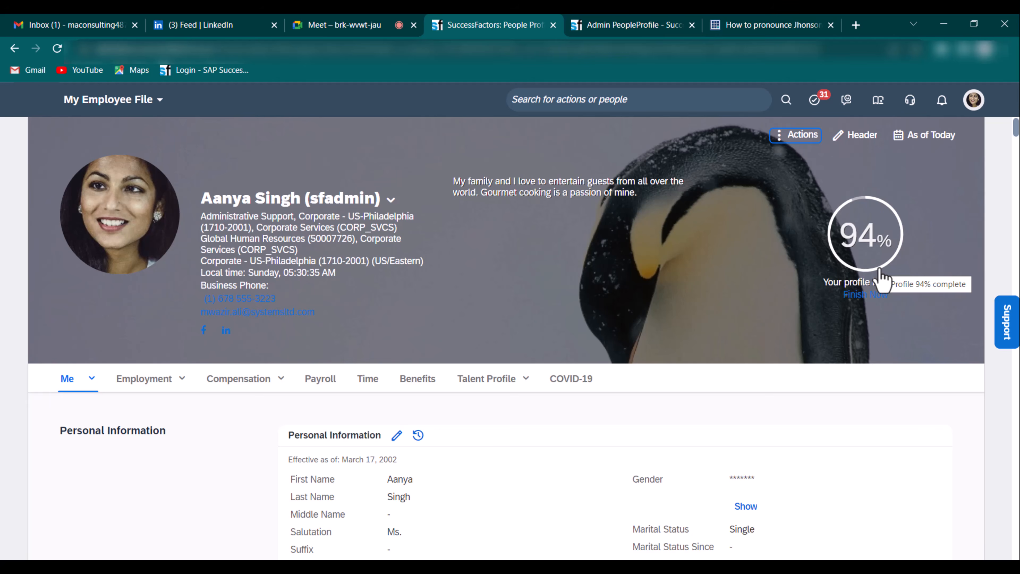
pyautogui.click(624, 23)
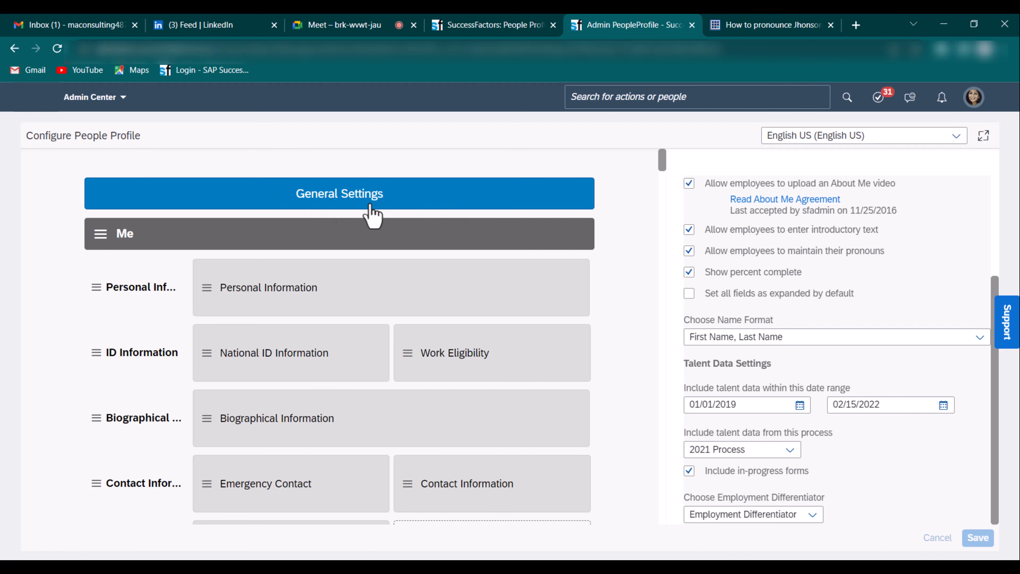
pyautogui.click(479, 24)
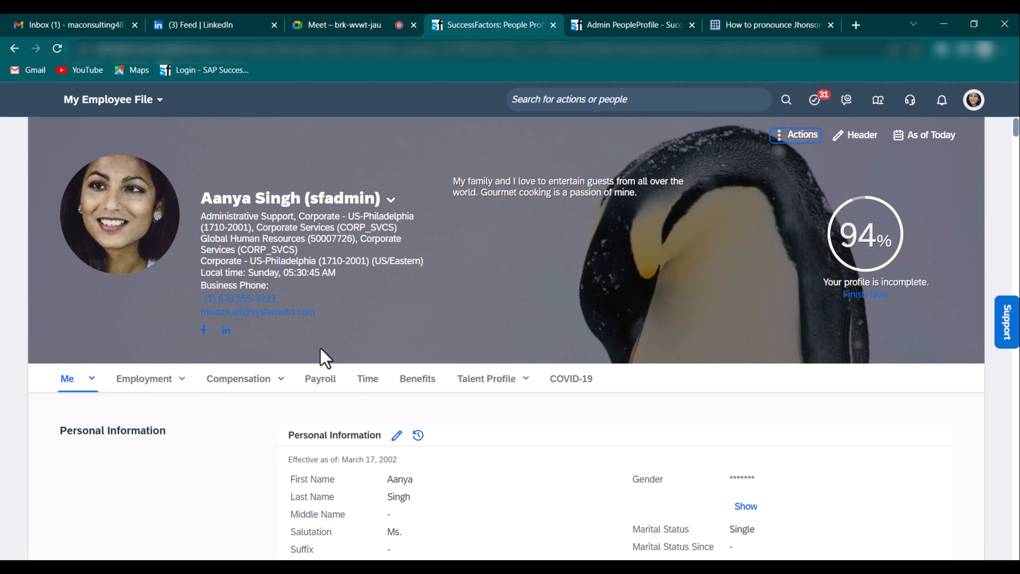
pyautogui.click(578, 25)
pyautogui.scroll(-2, 189, 257)
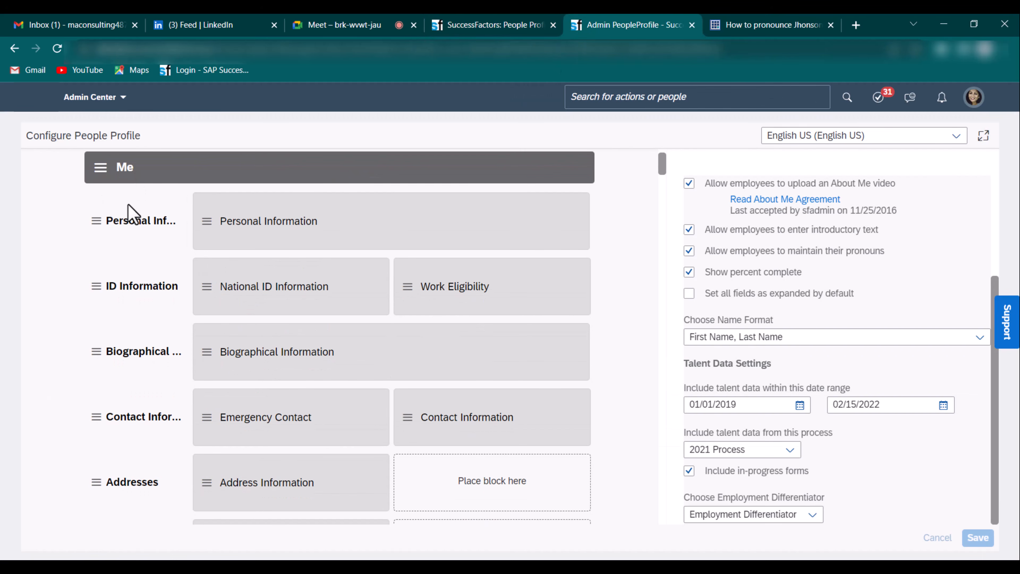
pyautogui.scroll(1, 453, 220)
pyautogui.click(455, 222)
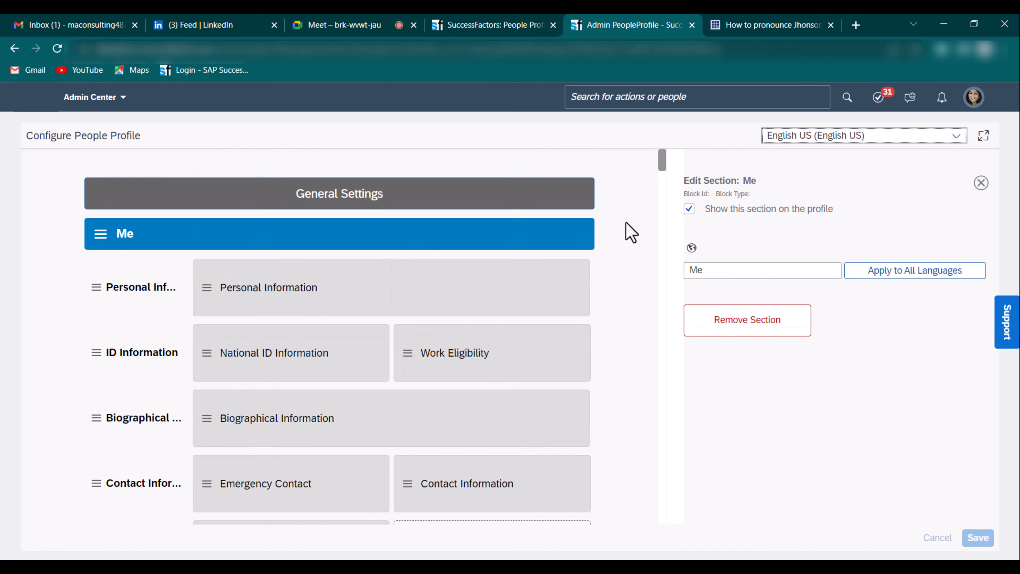
pyautogui.click(126, 296)
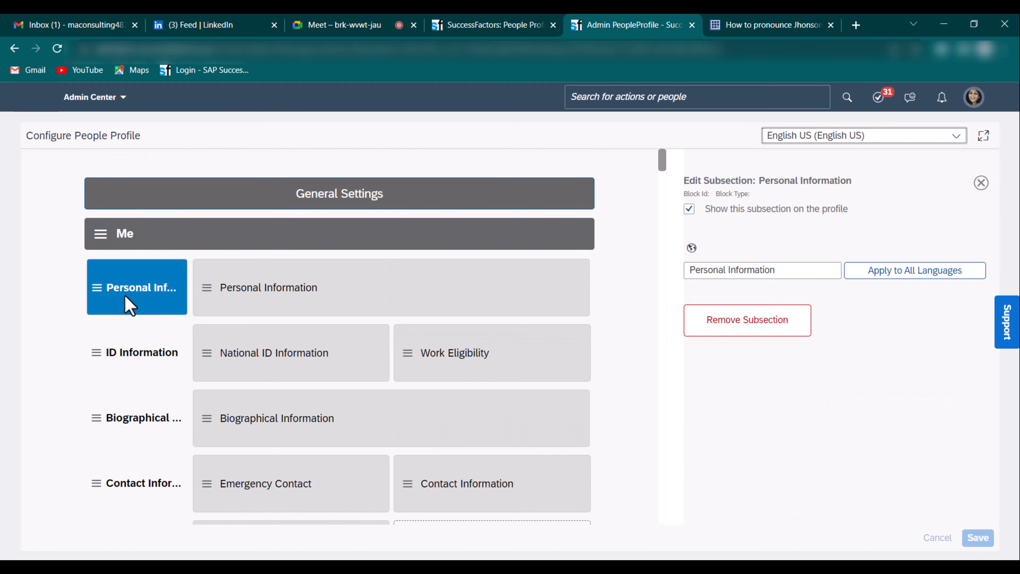
pyautogui.click(392, 289)
pyautogui.click(244, 243)
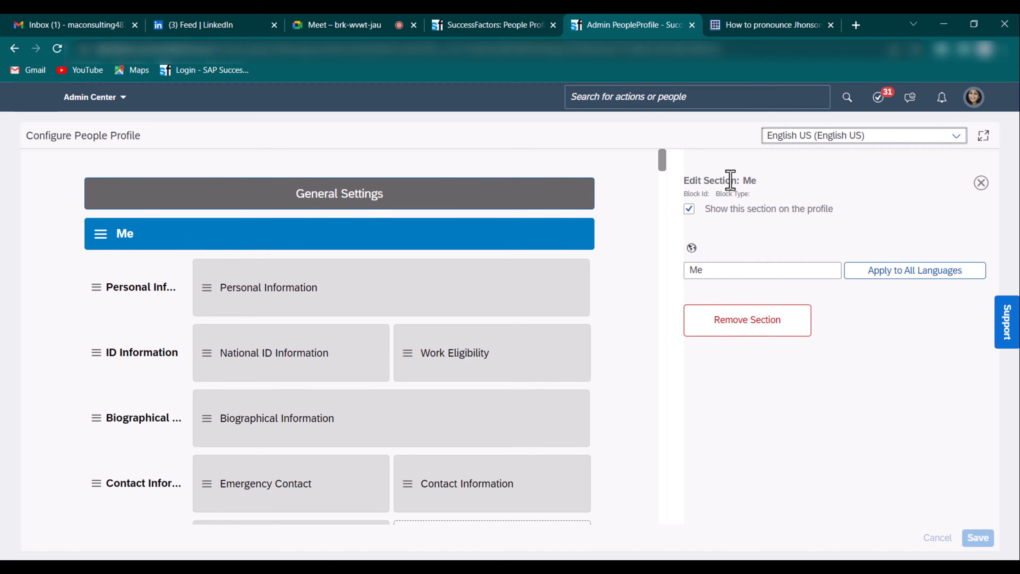
pyautogui.click(706, 185)
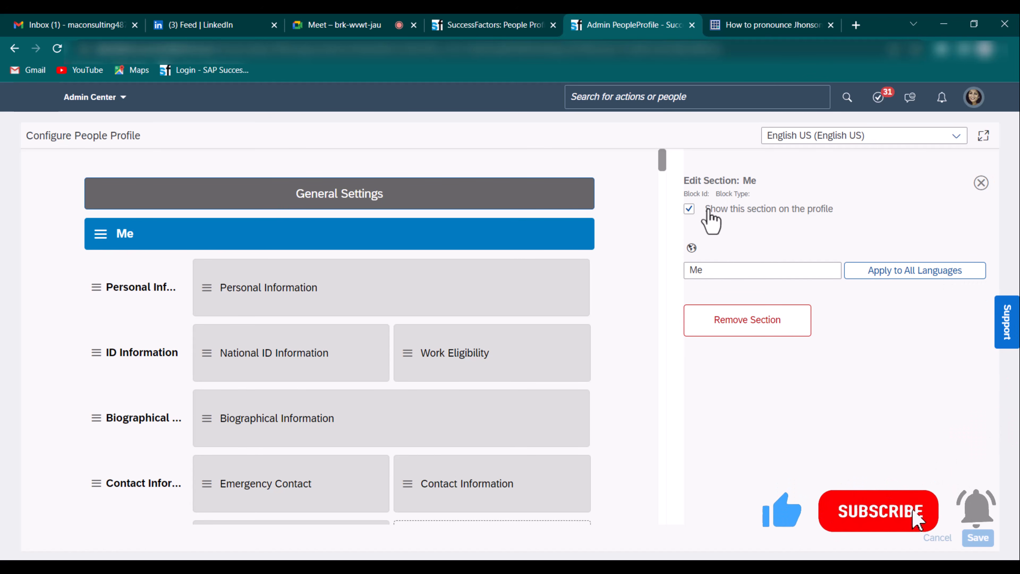
pyautogui.click(690, 212)
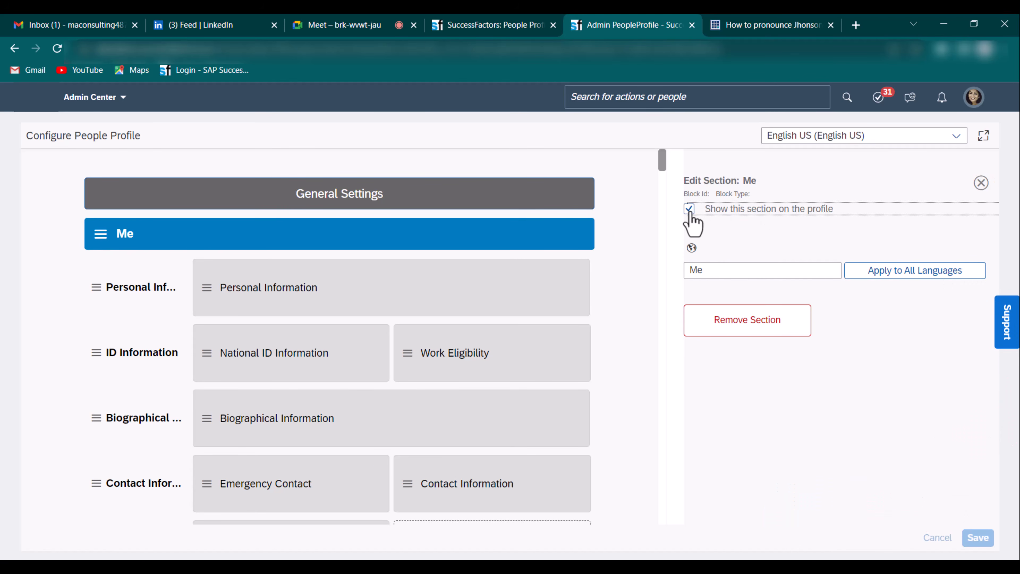
pyautogui.click(689, 210)
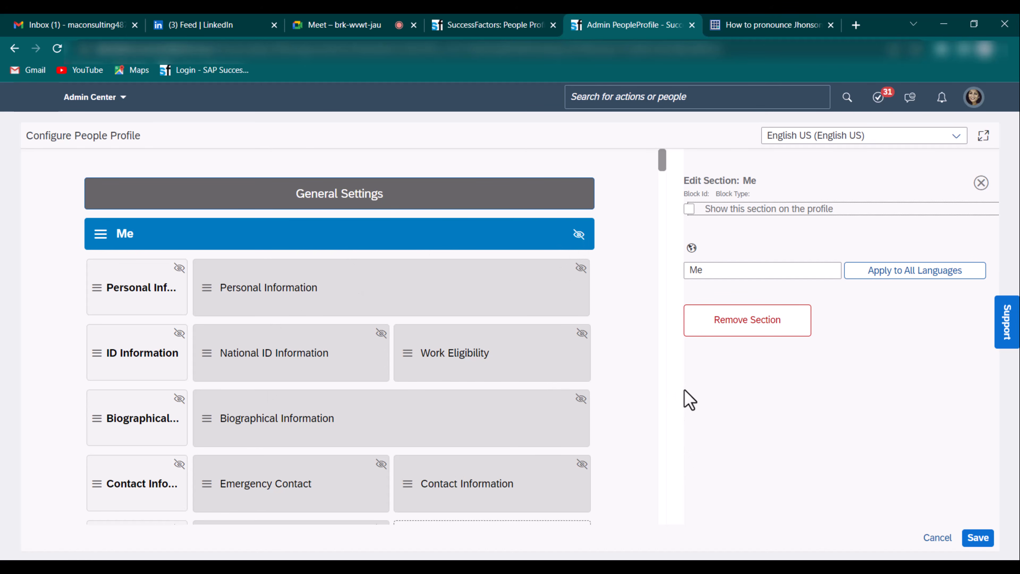
pyautogui.doubleClick(766, 270)
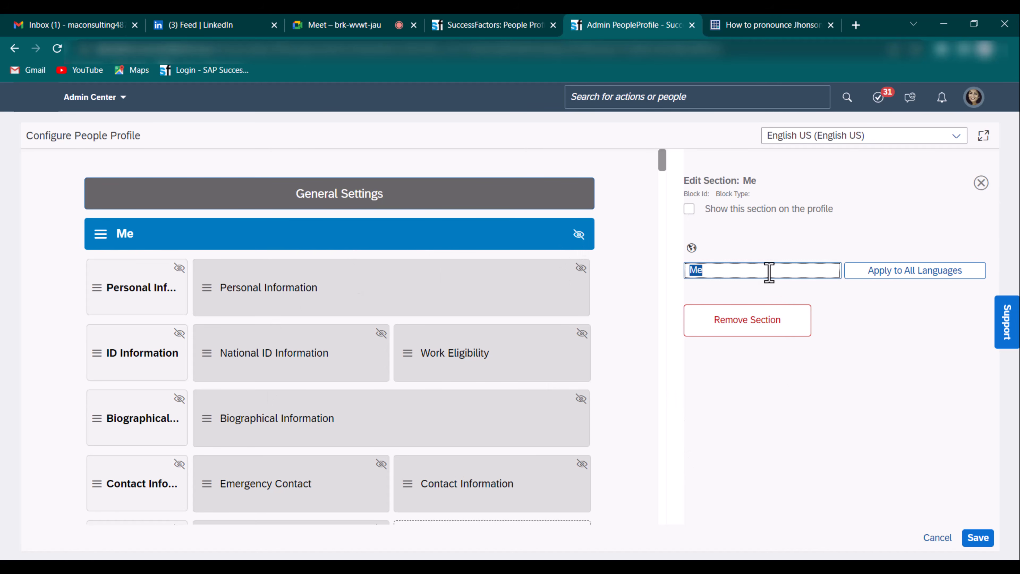
pyautogui.click(919, 278)
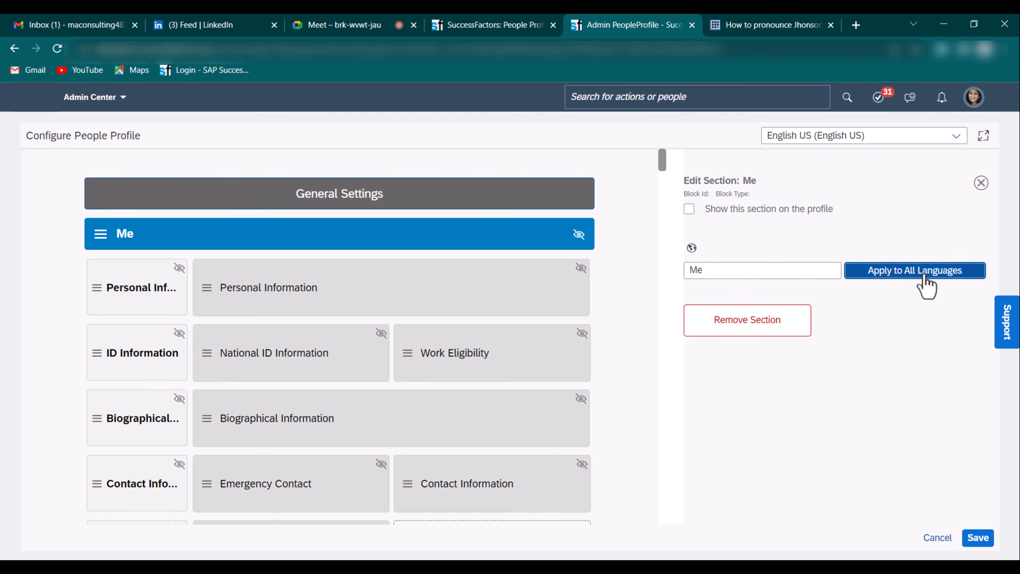
pyautogui.click(639, 354)
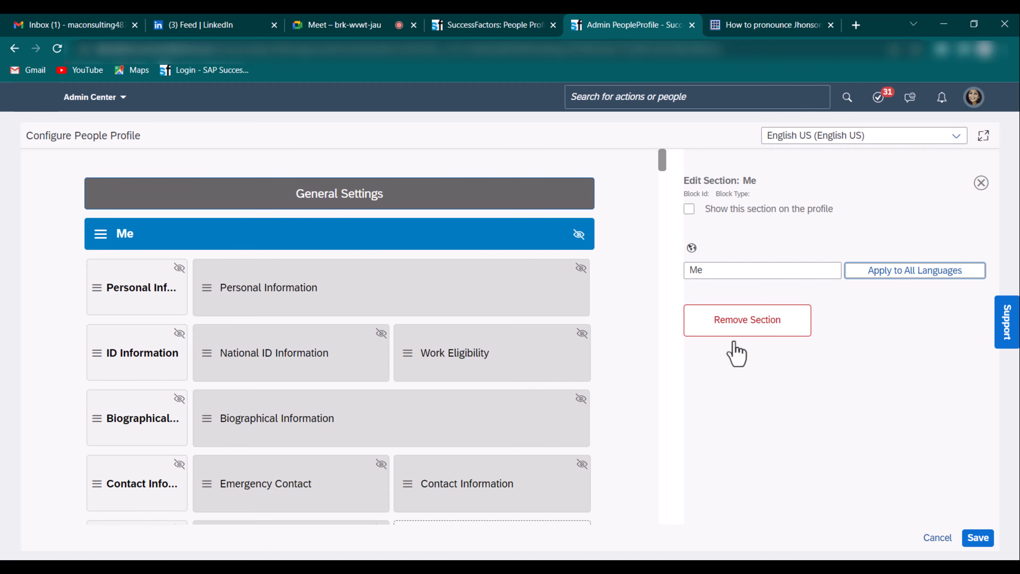
pyautogui.click(734, 210)
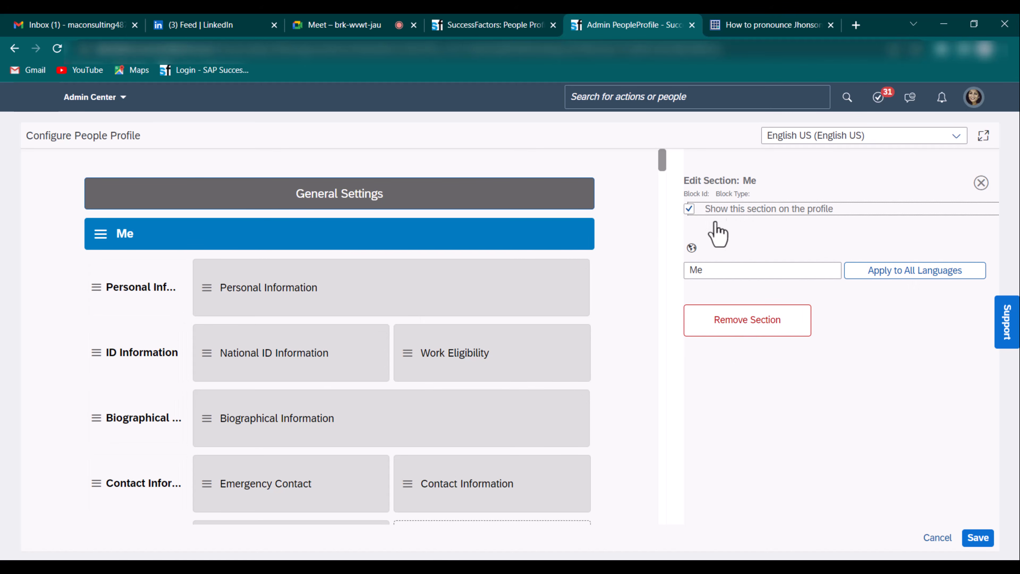
# - Turn the Me section's profile visibility off and back on
pyautogui.click(157, 305)
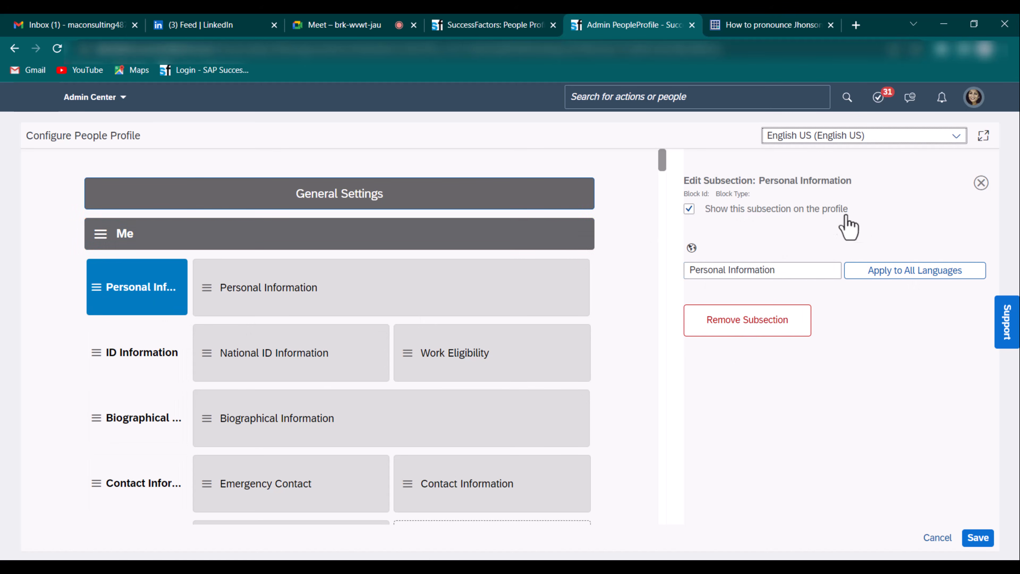
pyautogui.click(333, 236)
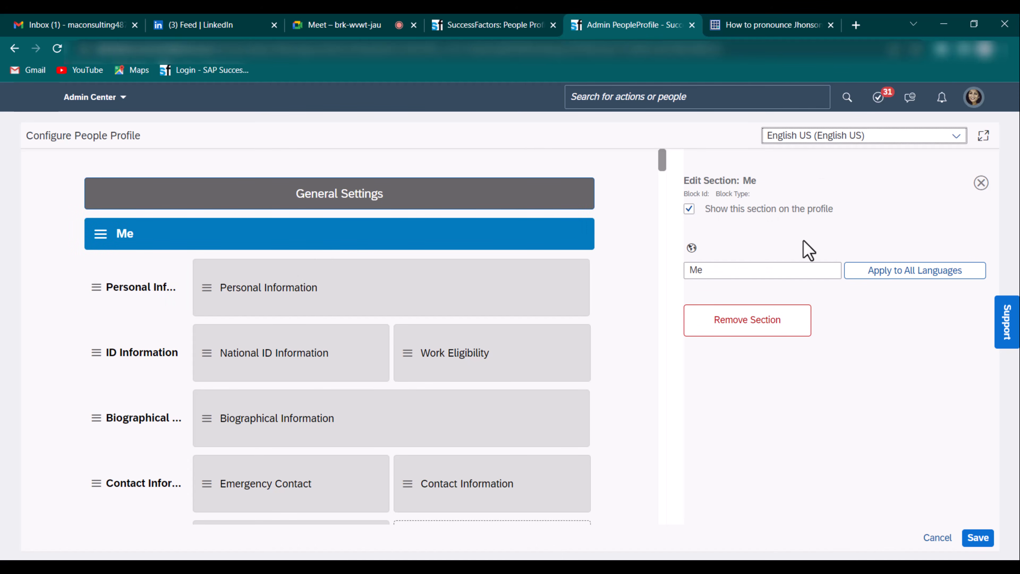
pyautogui.click(771, 216)
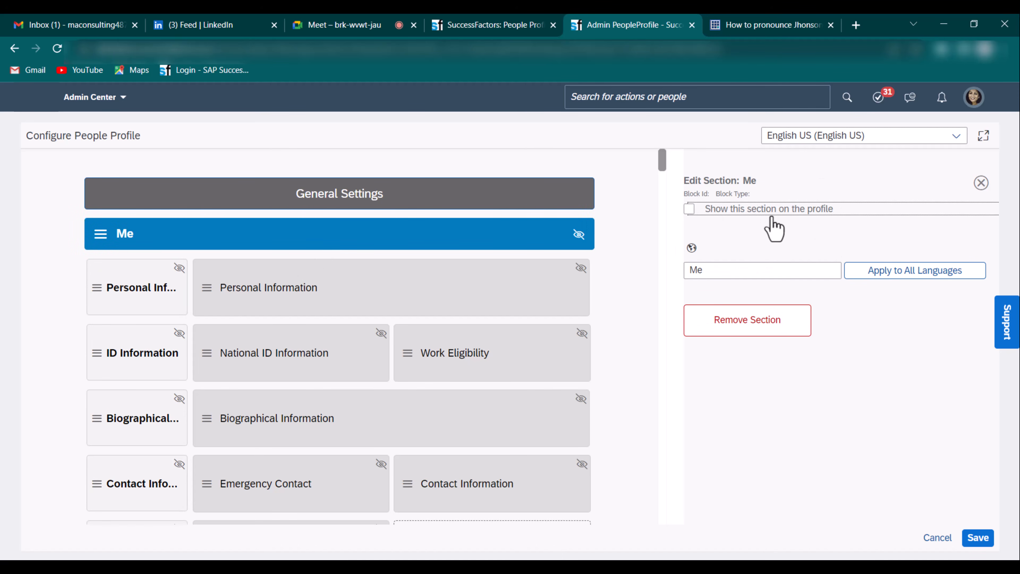
pyautogui.click(774, 215)
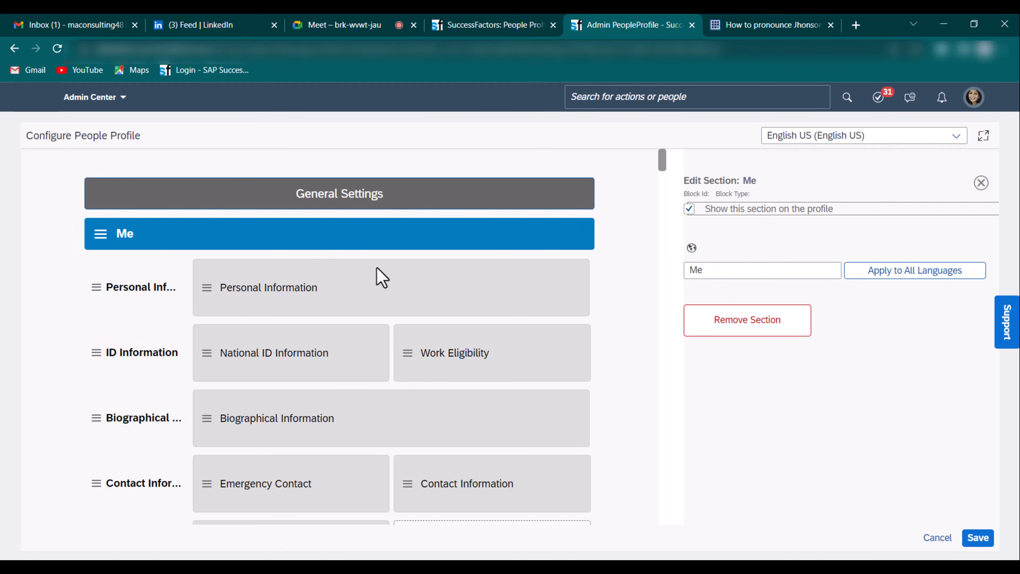
# - Hide and re-show the Personal Information subsection, then open the Personal Information block settings
pyautogui.click(136, 301)
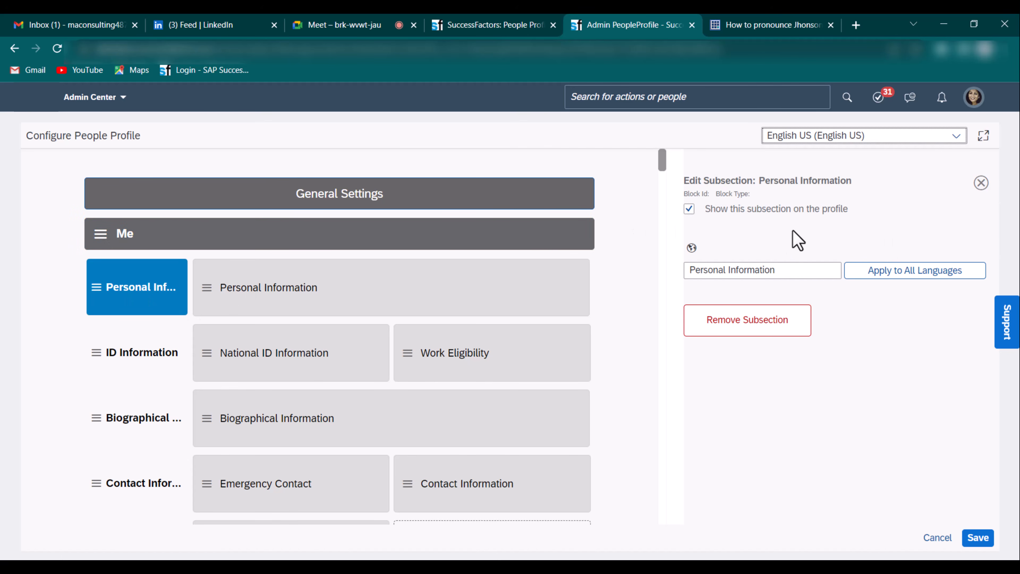
pyautogui.click(690, 210)
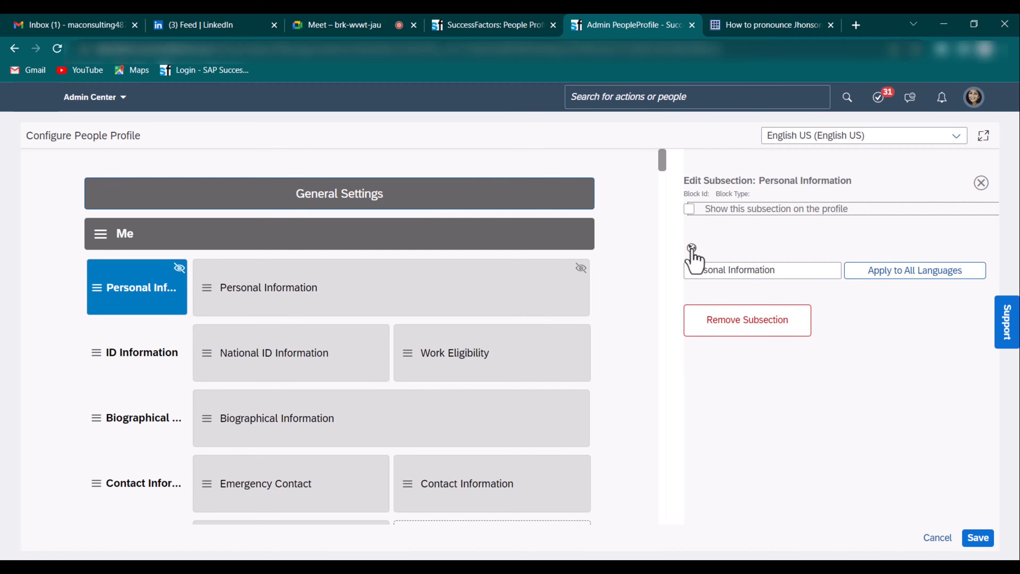
pyautogui.click(690, 209)
pyautogui.click(472, 268)
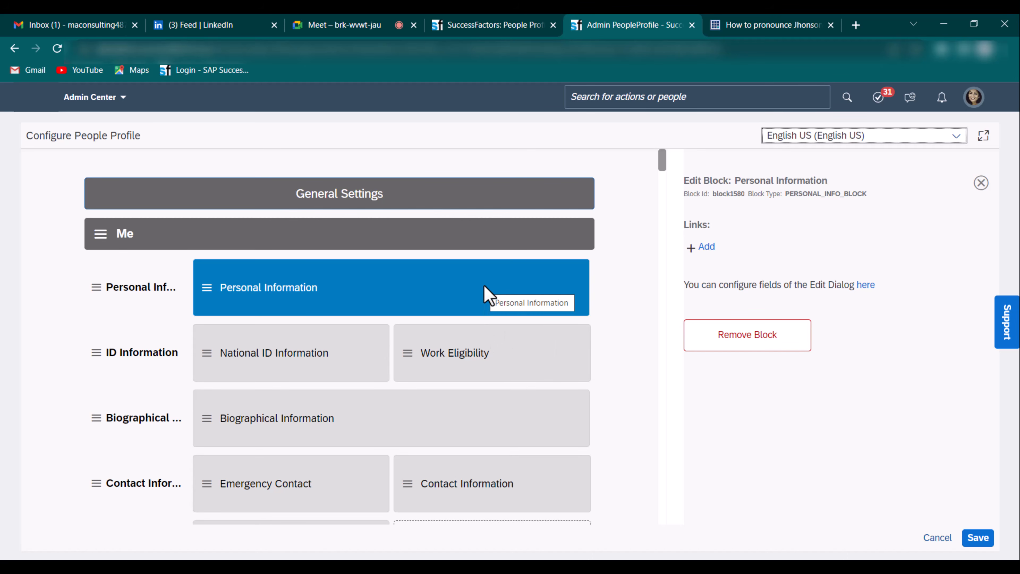
# - Duplicate the People Profile tab and open Manage Business Configuration in the copy
pyautogui.rightClick(634, 27)
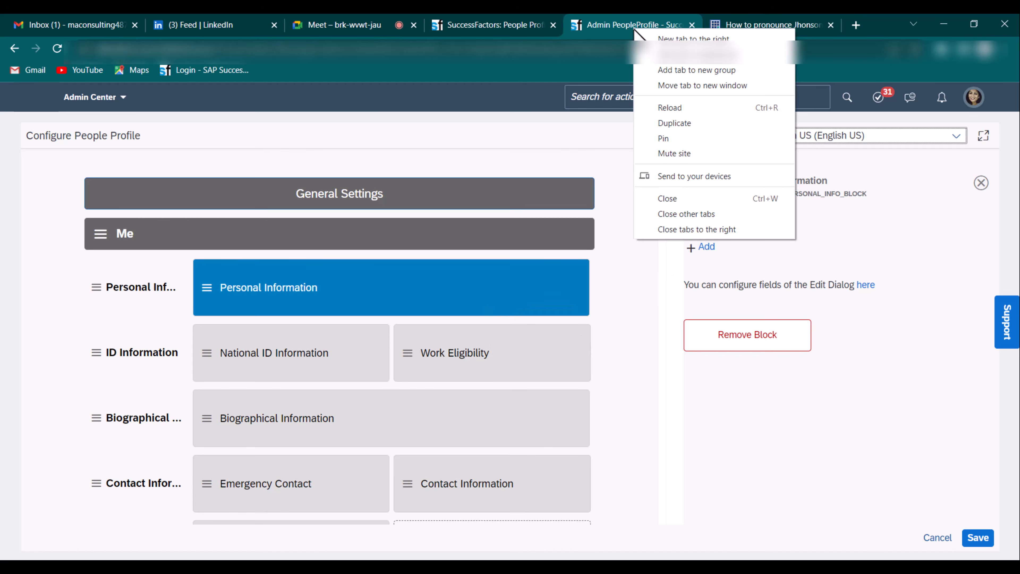
pyautogui.click(690, 122)
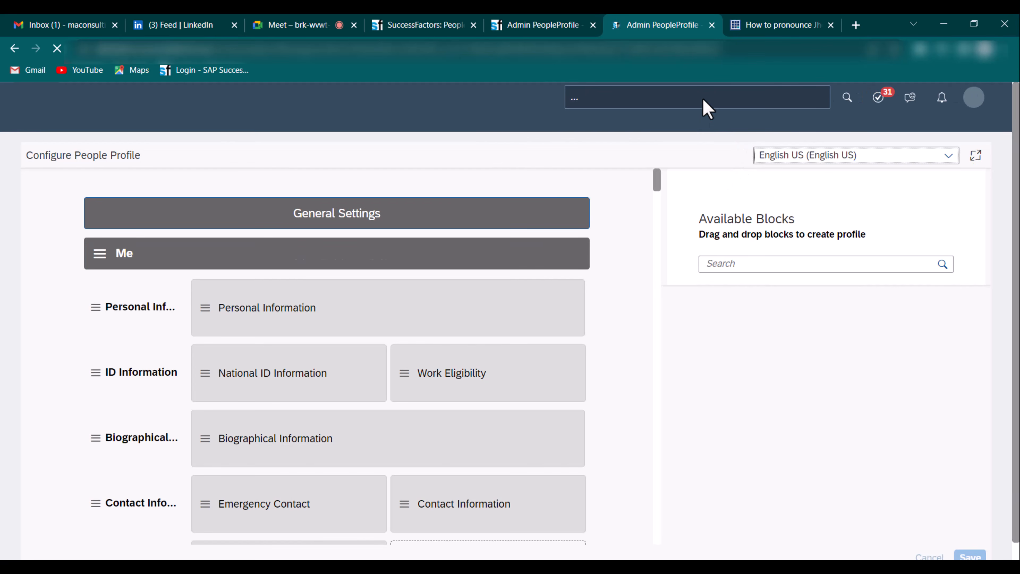
pyautogui.click(704, 98)
pyautogui.write('man')
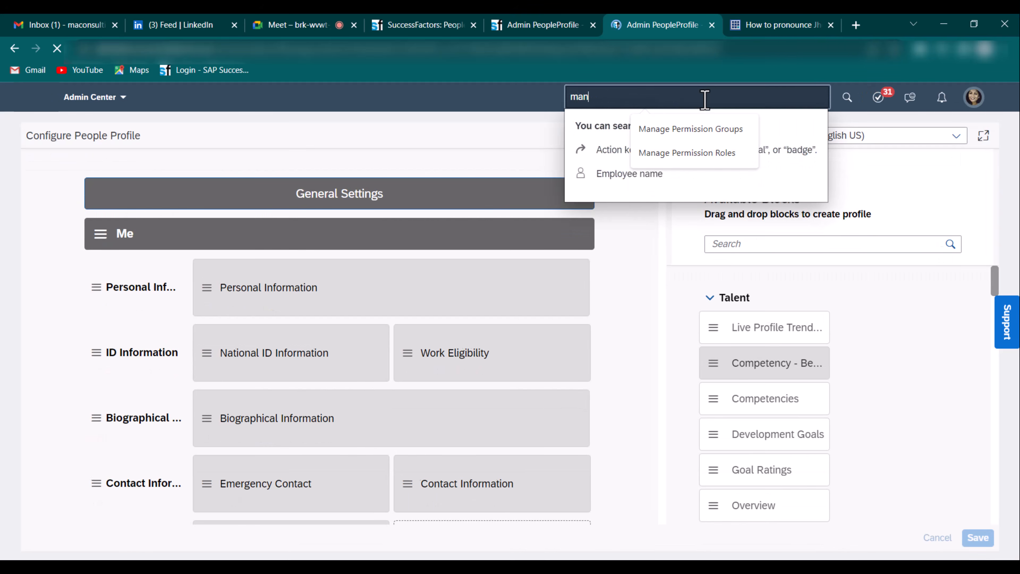
pyautogui.write('age bususiness confi')
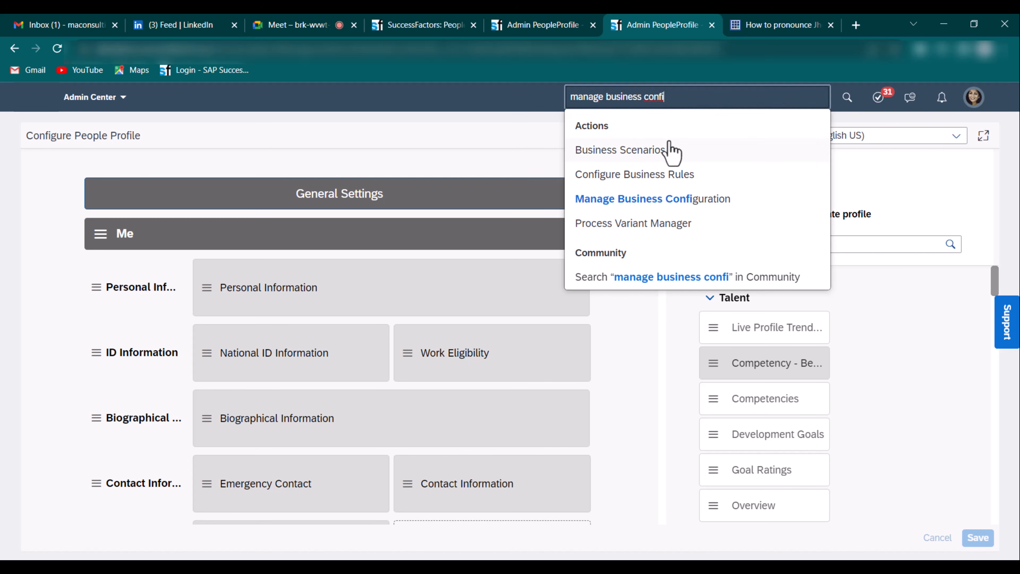
pyautogui.click(658, 197)
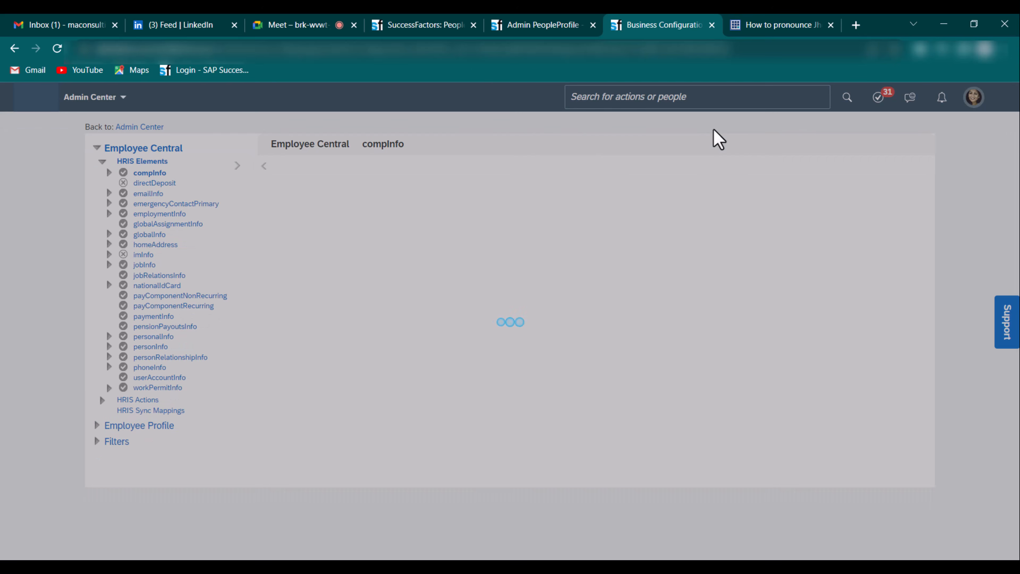
# - Back in People Profile, open the Personal Information block (block1580) settings
pyautogui.click(528, 27)
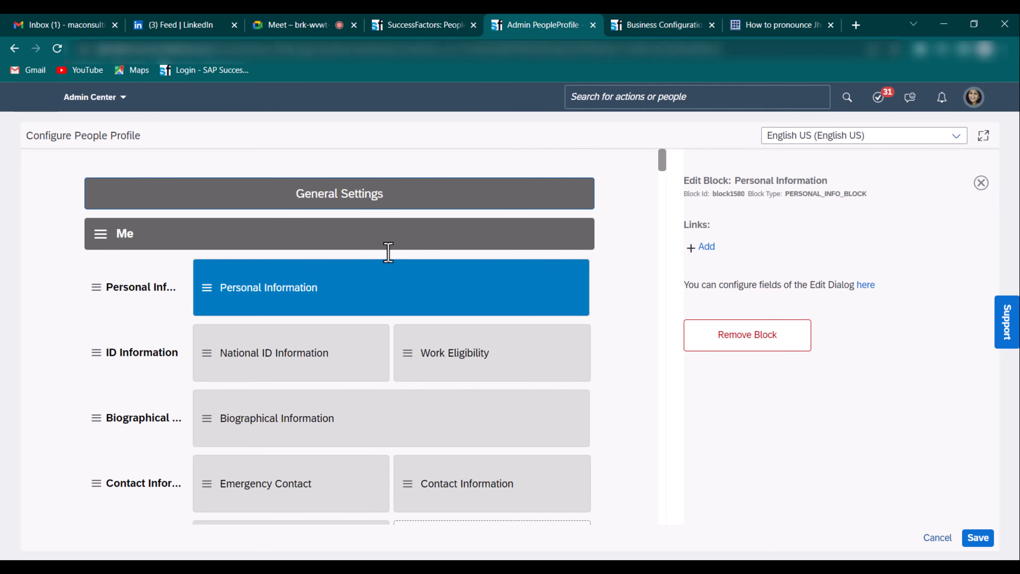
pyautogui.click(138, 295)
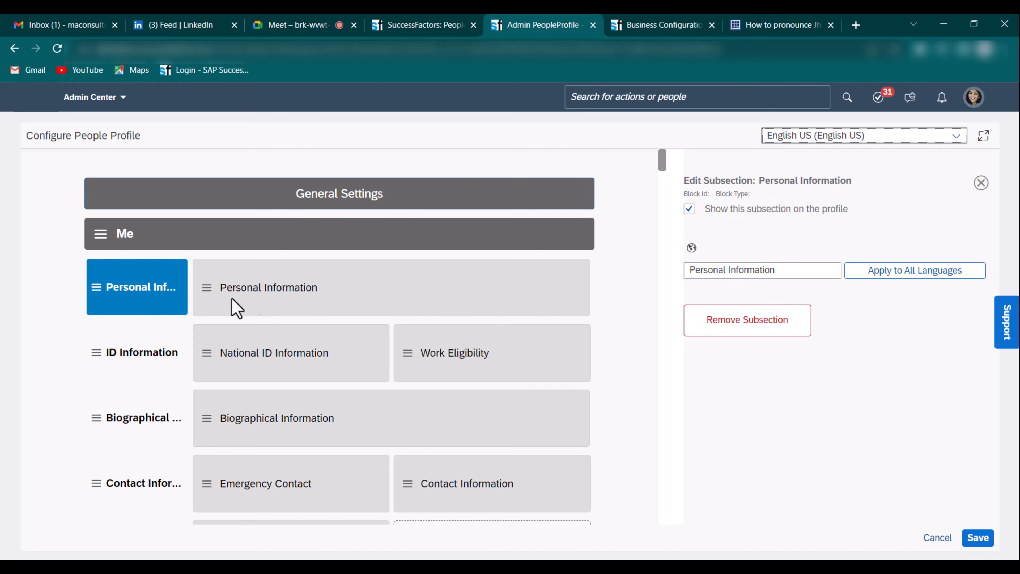
pyautogui.click(306, 295)
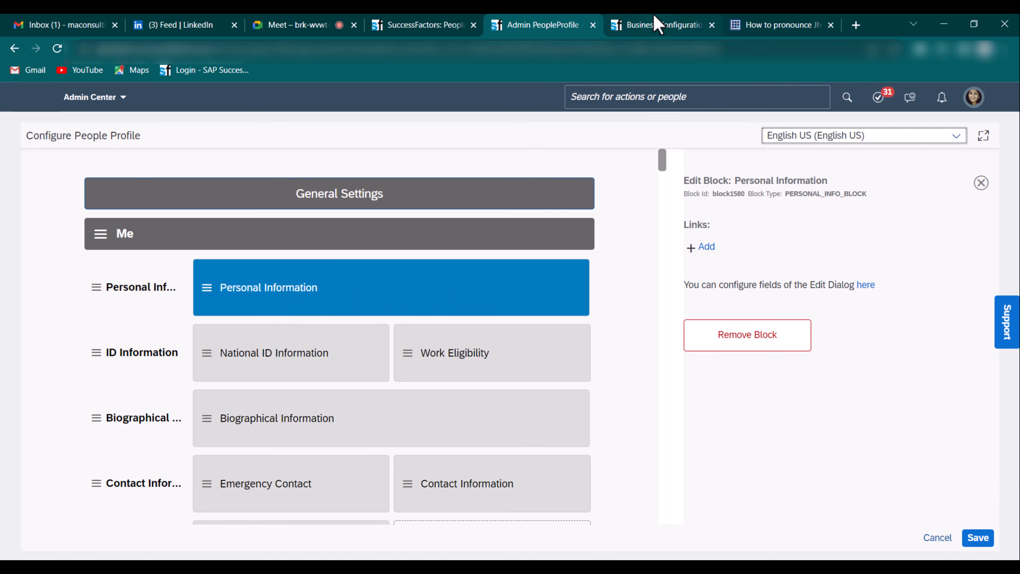
# - In Manage Business Configuration, open the personalInfo HRIS element and expand the Employee Profile elements
pyautogui.click(657, 23)
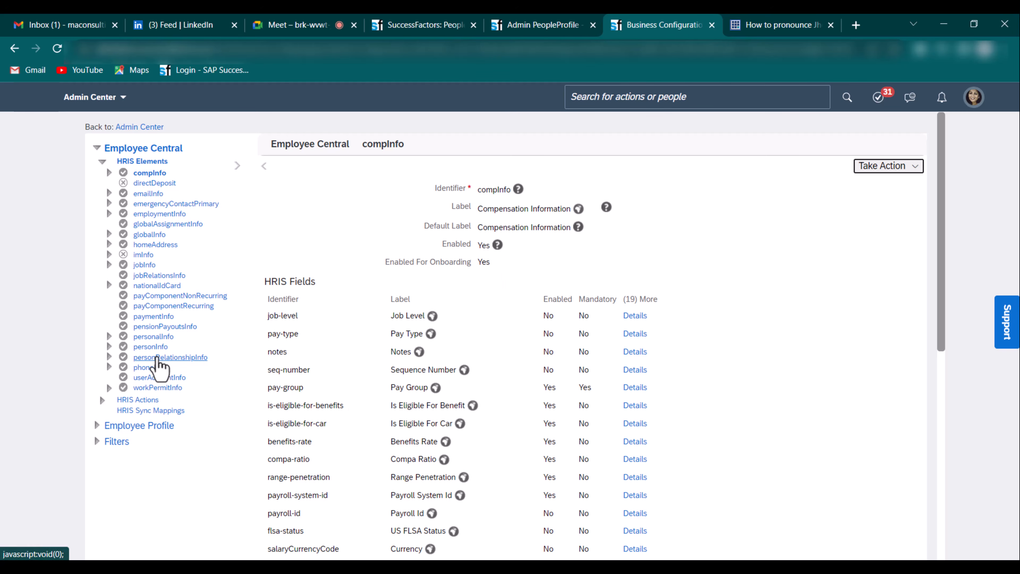
pyautogui.click(164, 339)
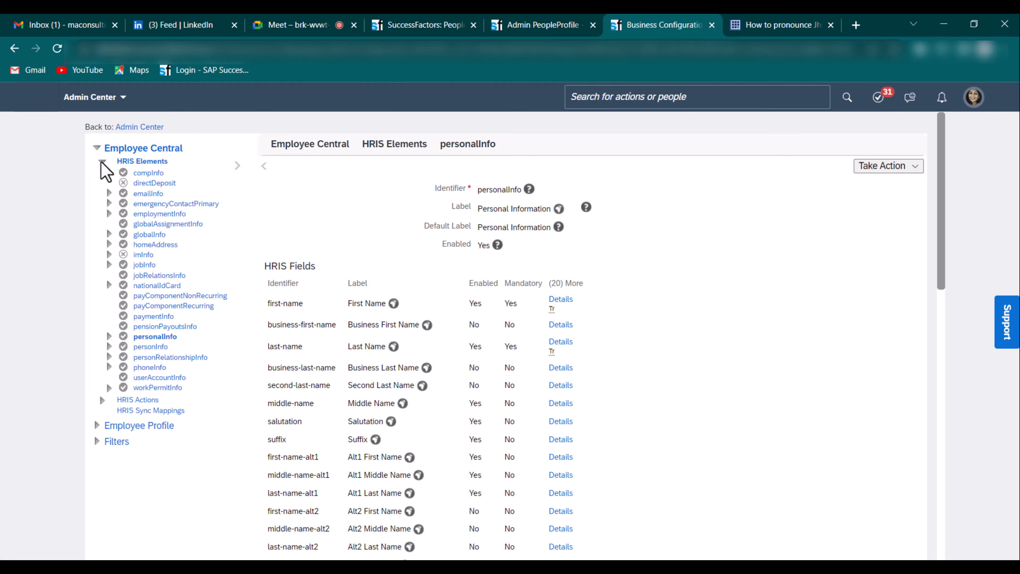
pyautogui.click(102, 162)
pyautogui.click(102, 161)
pyautogui.click(103, 428)
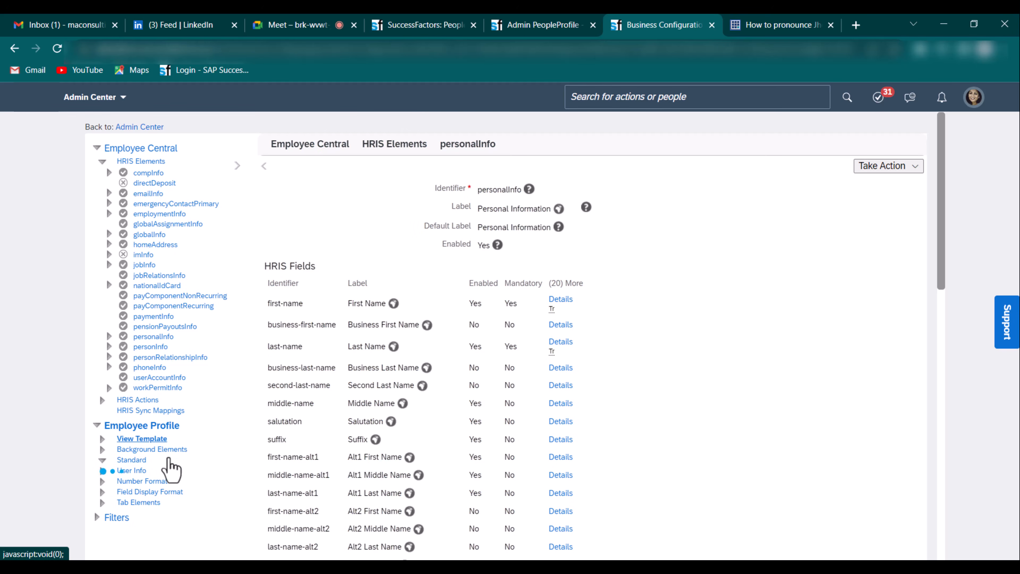
pyautogui.scroll(-3, 171, 471)
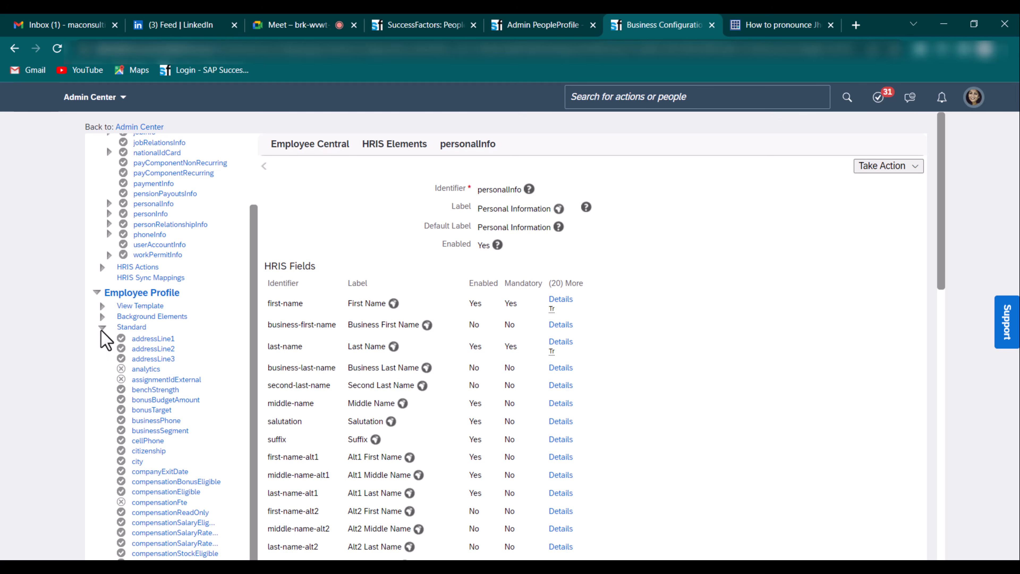
pyautogui.scroll(3, 108, 334)
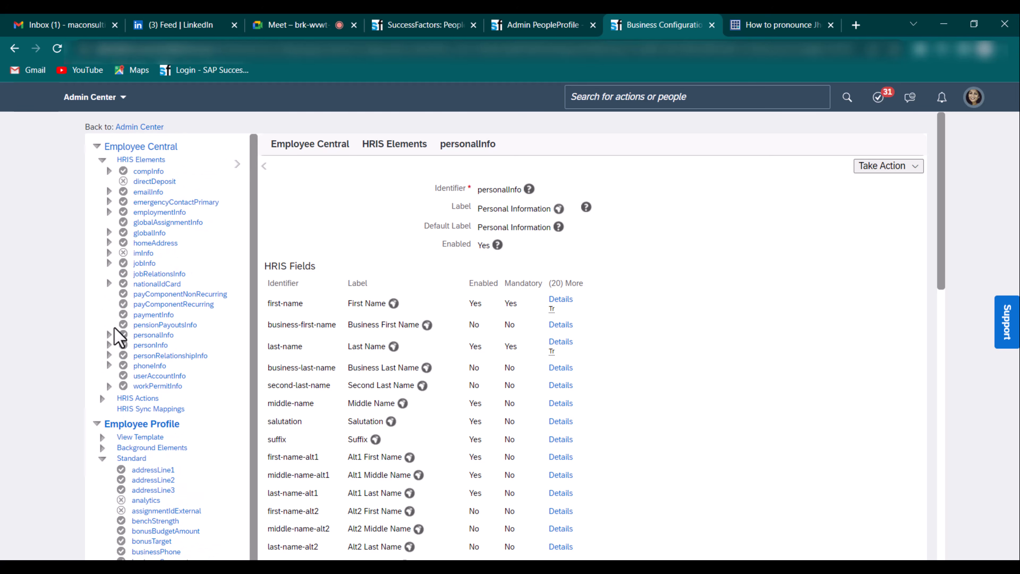
# - Collapse the Standard and Background Elements lists, then view the employee's Personal Information block
pyautogui.click(103, 161)
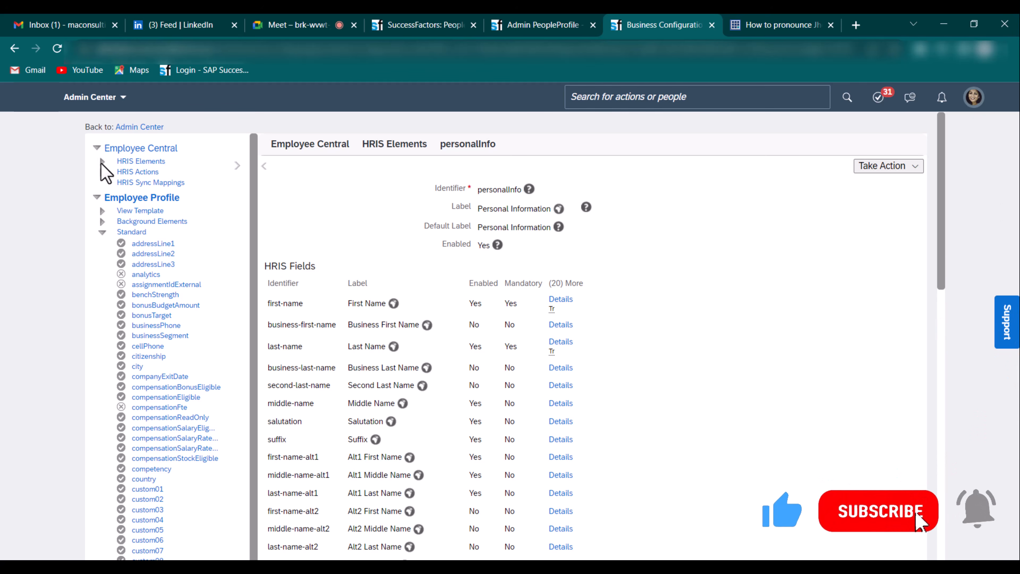
pyautogui.click(102, 161)
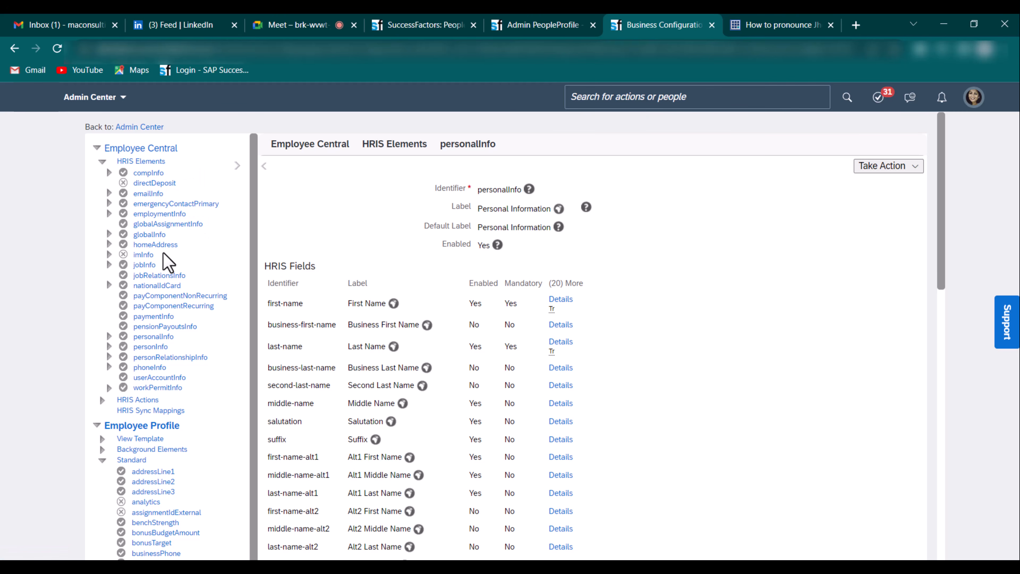
pyautogui.click(101, 460)
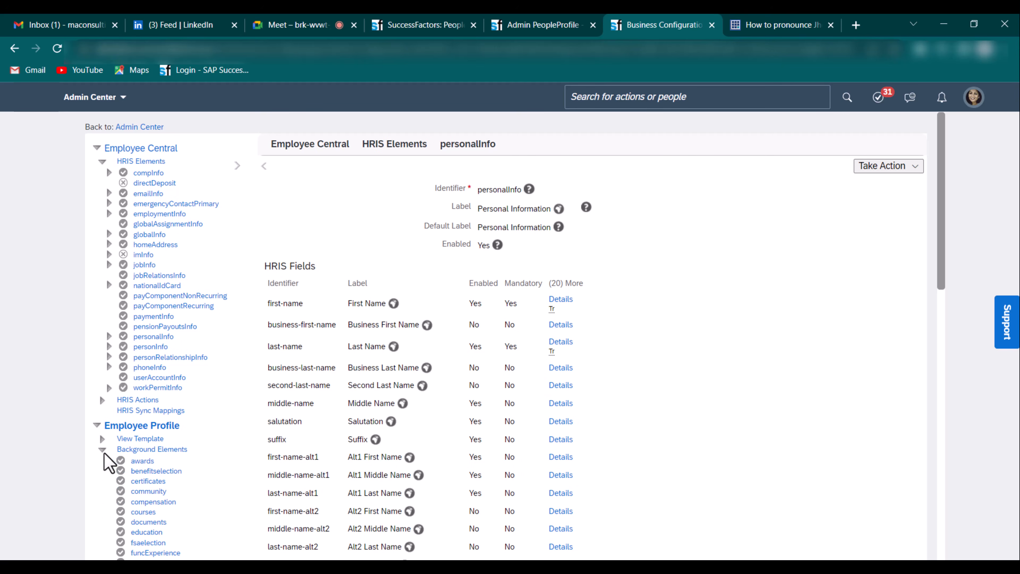
pyautogui.scroll(-3, 116, 462)
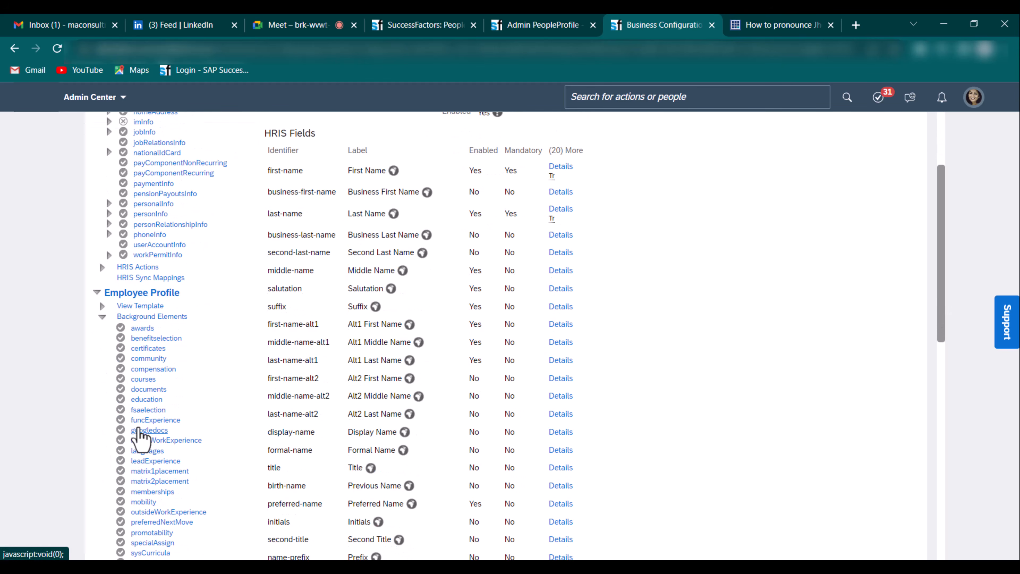
pyautogui.click(103, 318)
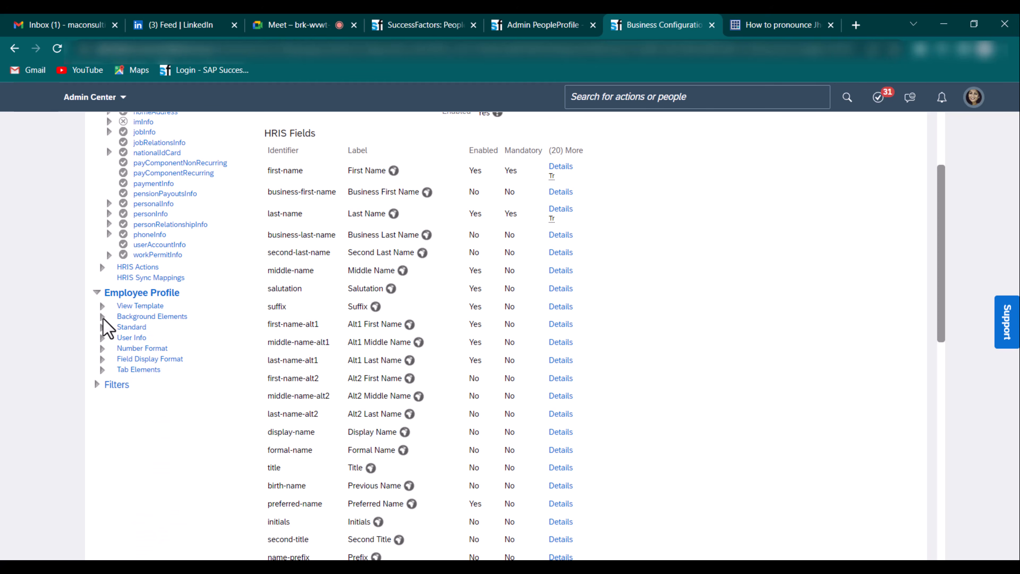
pyautogui.click(386, 25)
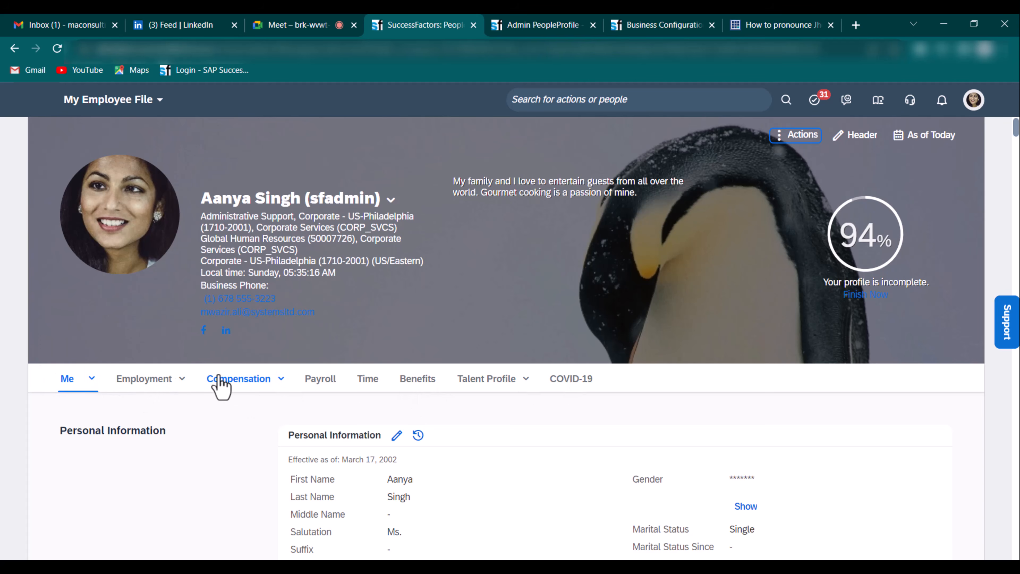
# - Review the Me, Employment and Talent Profile section lists on My Employee File
pyautogui.scroll(-2, 193, 373)
pyautogui.click(92, 313)
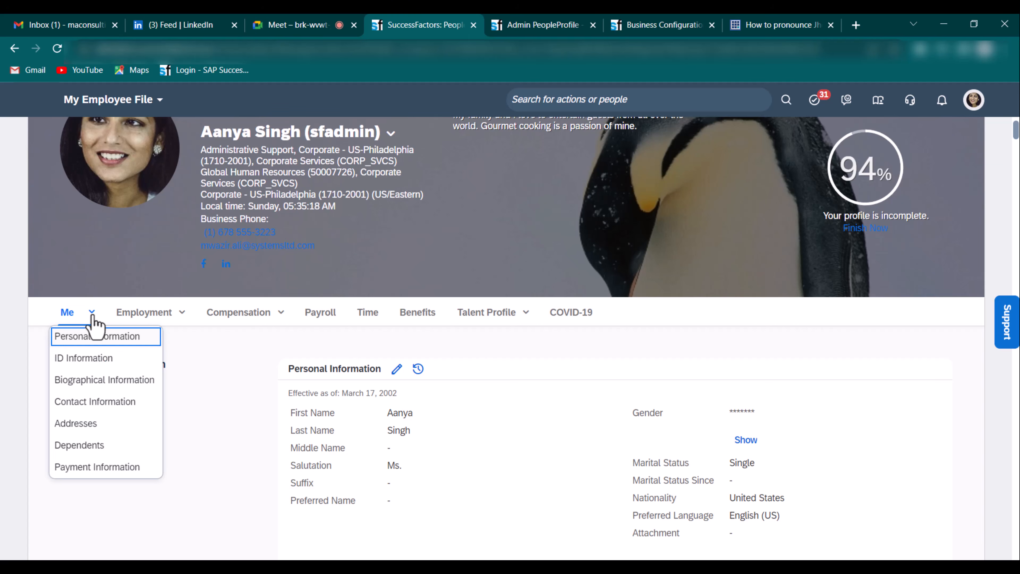
pyautogui.click(183, 318)
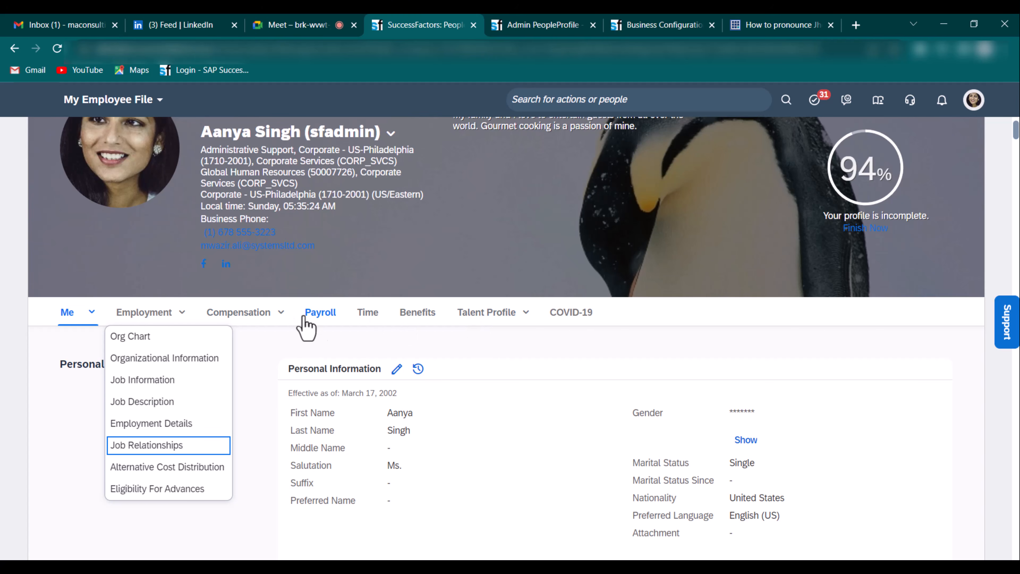
pyautogui.click(522, 315)
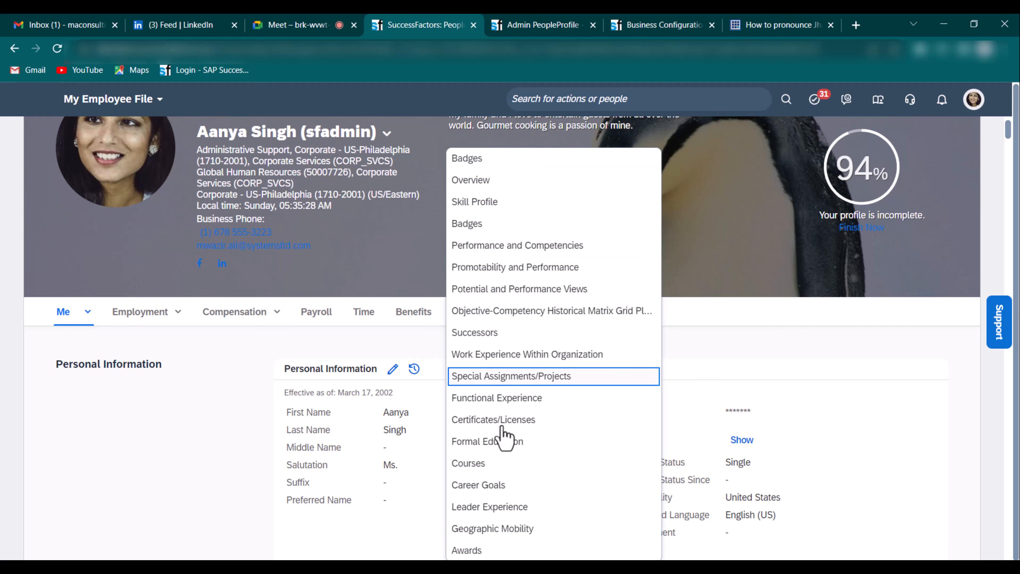
pyautogui.click(154, 456)
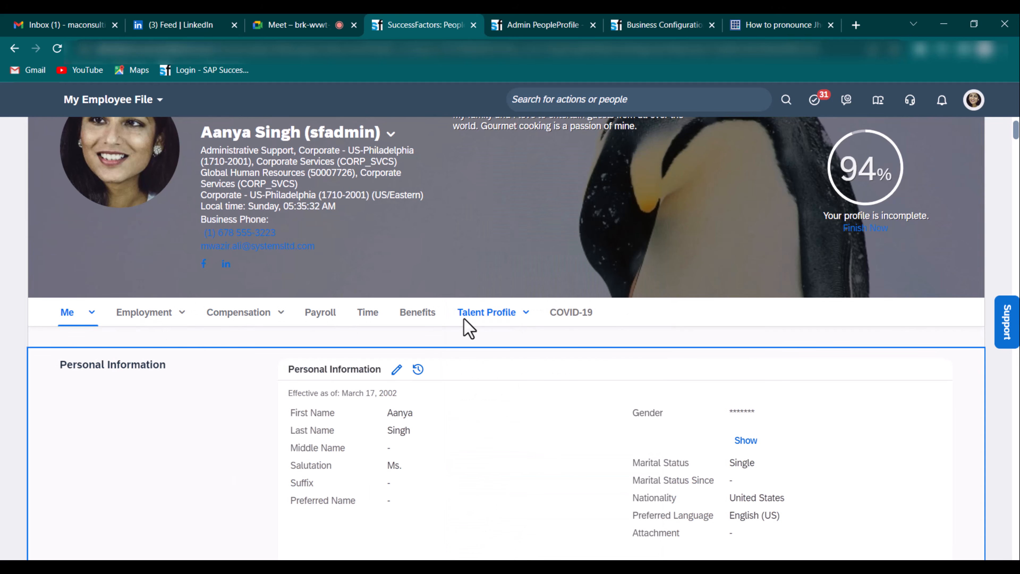
pyautogui.click(523, 325)
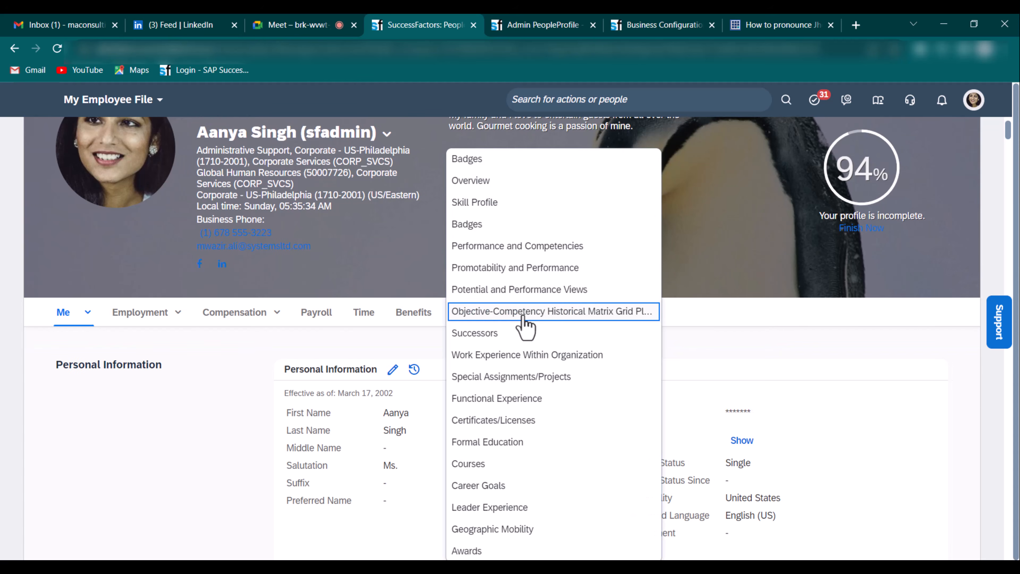
pyautogui.click(655, 27)
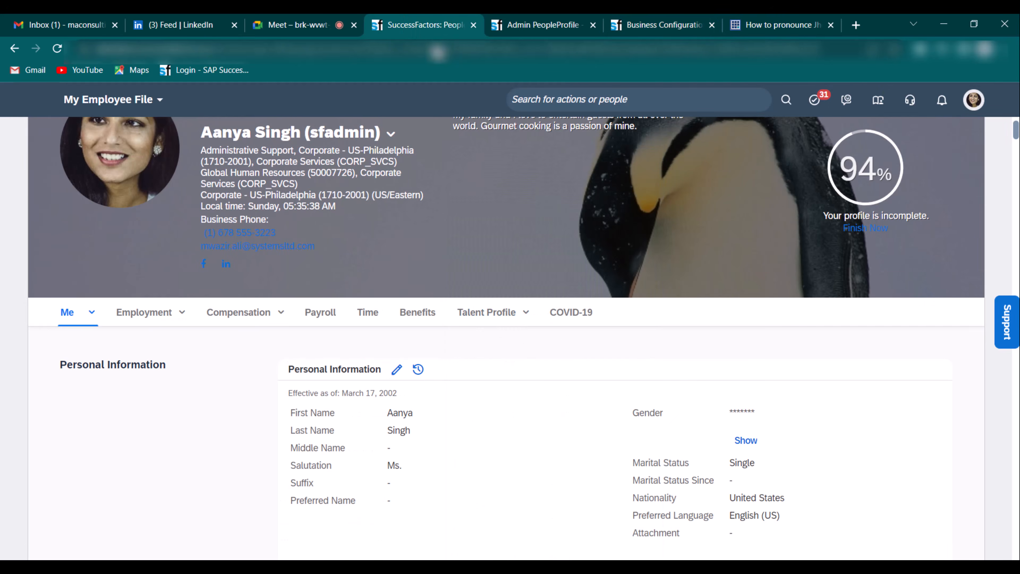
pyautogui.click(434, 25)
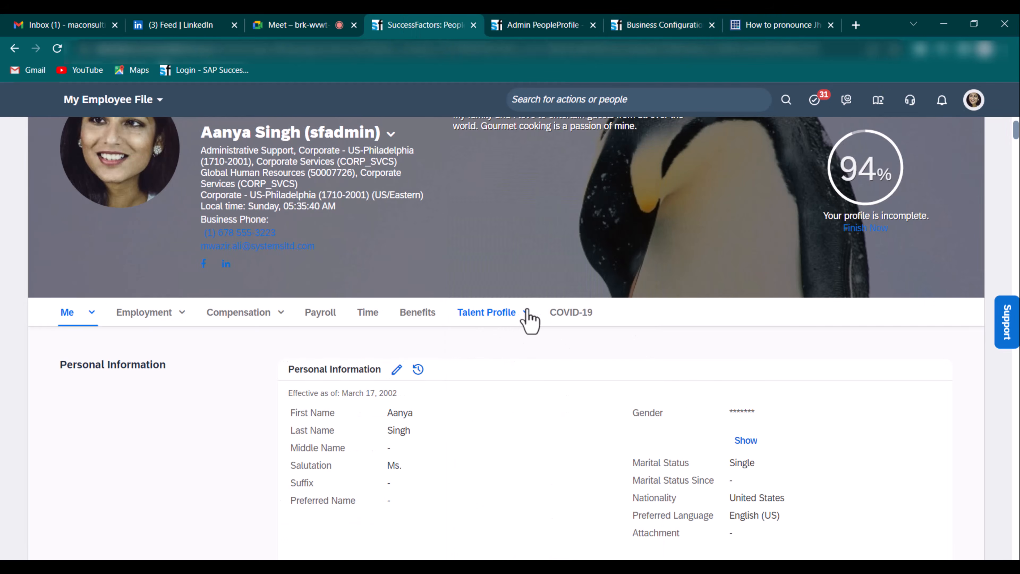
pyautogui.click(526, 317)
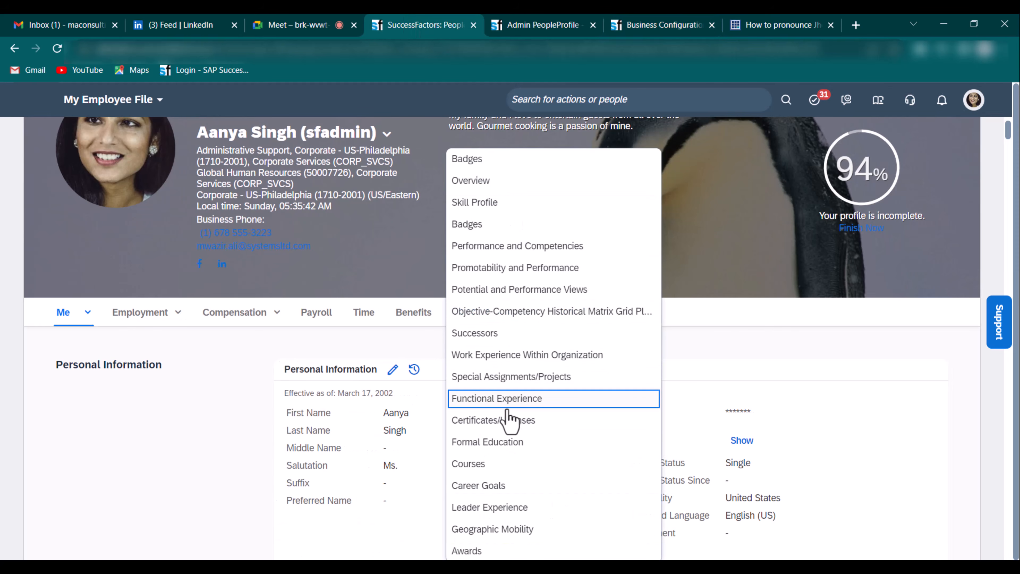
pyautogui.click(182, 417)
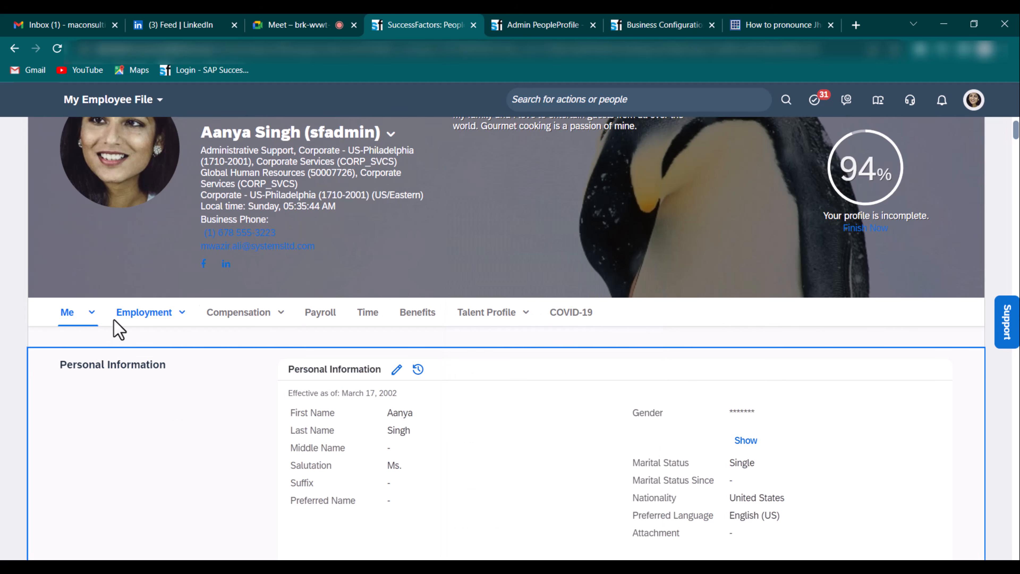
# - Recheck the Me and Employment section lists, ending on the personalInfo HRIS element settings
pyautogui.click(545, 25)
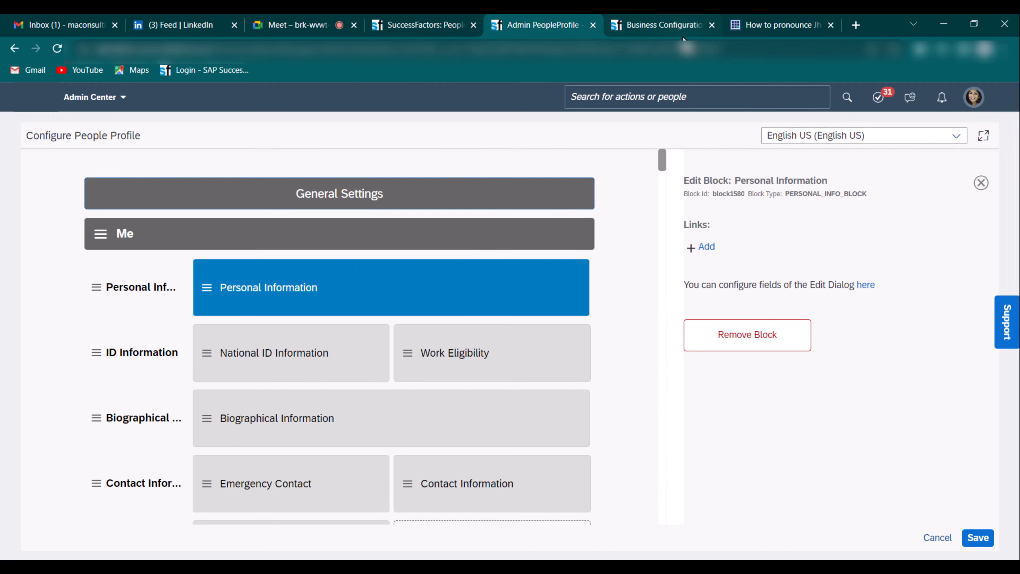
pyautogui.click(665, 25)
pyautogui.scroll(2, 139, 189)
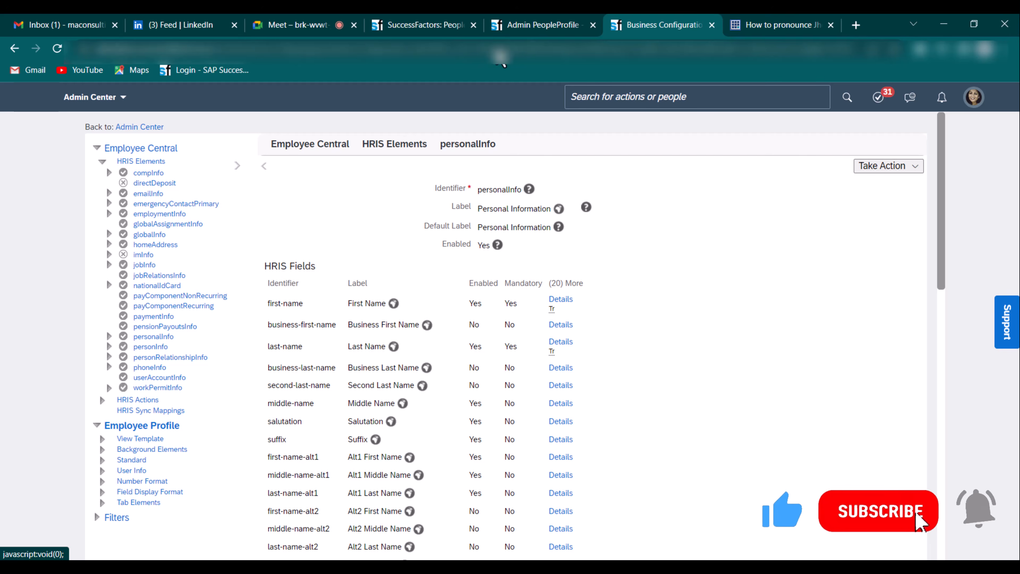
pyautogui.click(430, 26)
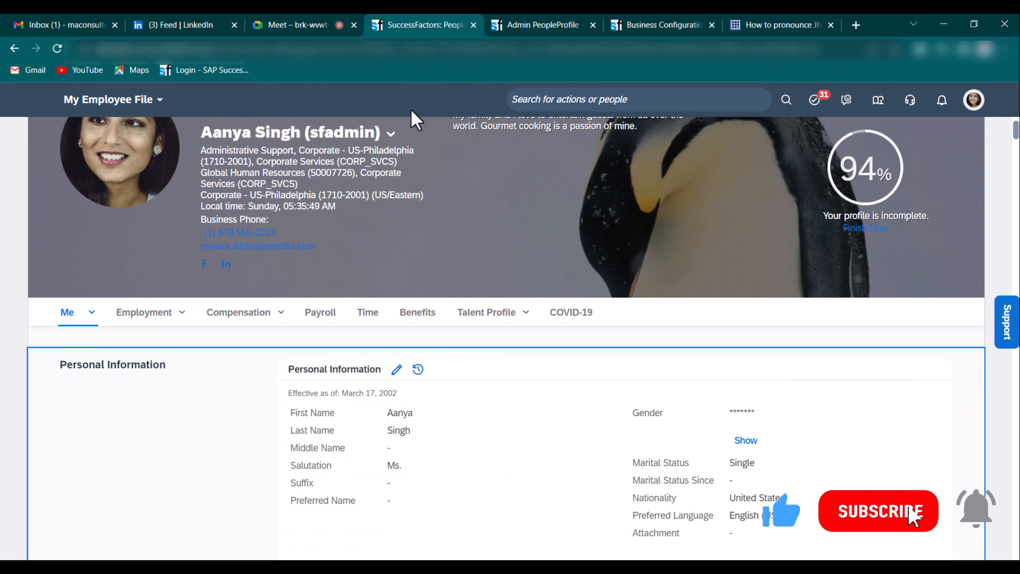
pyautogui.click(92, 316)
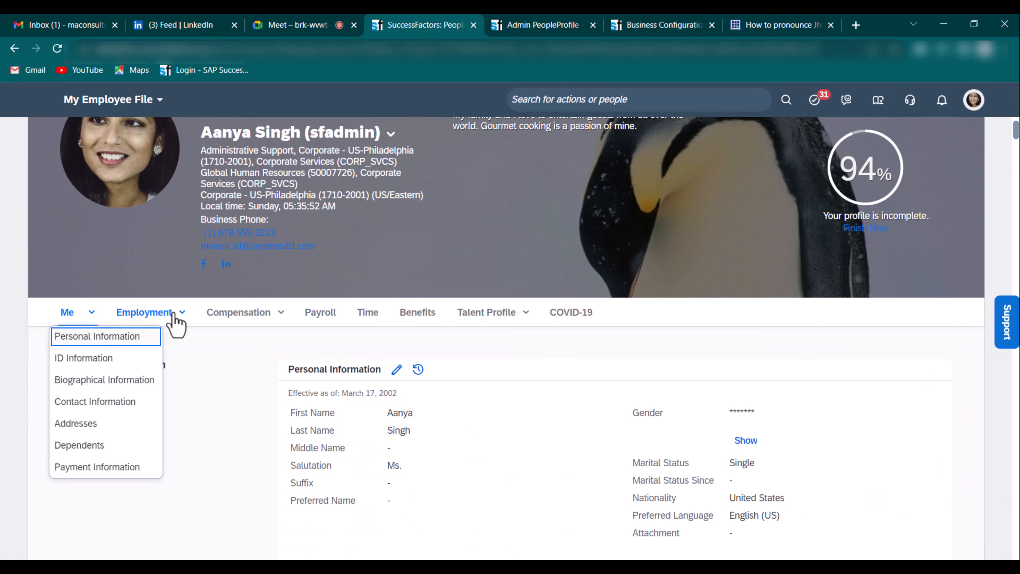
pyautogui.click(183, 315)
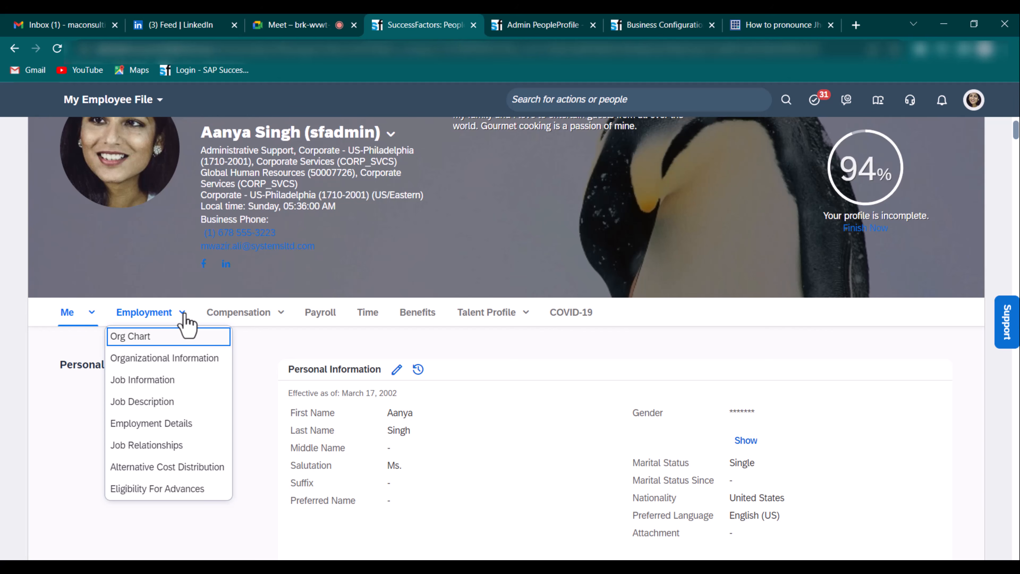
pyautogui.click(663, 26)
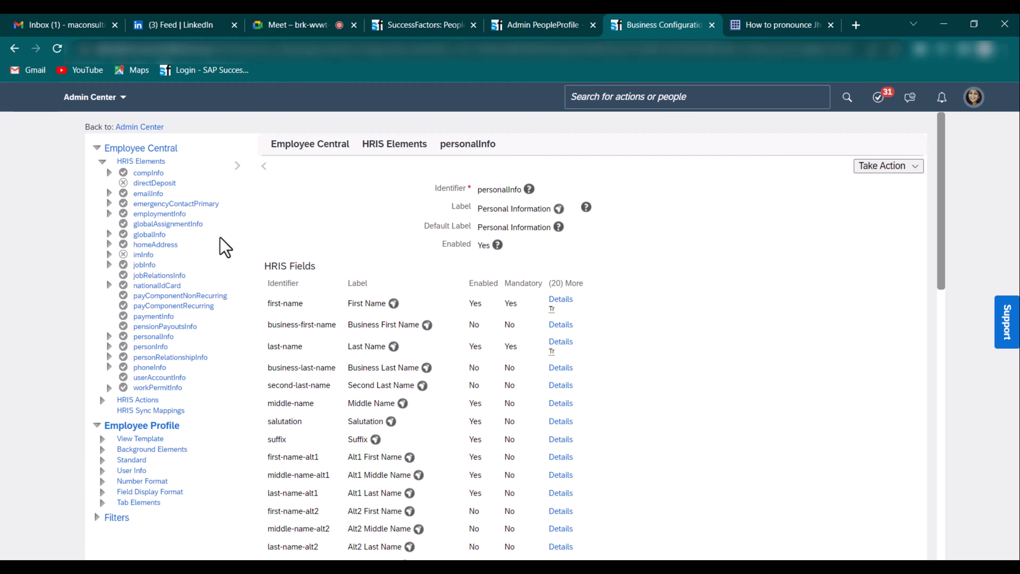
# - Expand the Standard HRIS elements, then select the Personal Information block in Configure People Profile
pyautogui.click(101, 462)
pyautogui.scroll(-5, 104, 462)
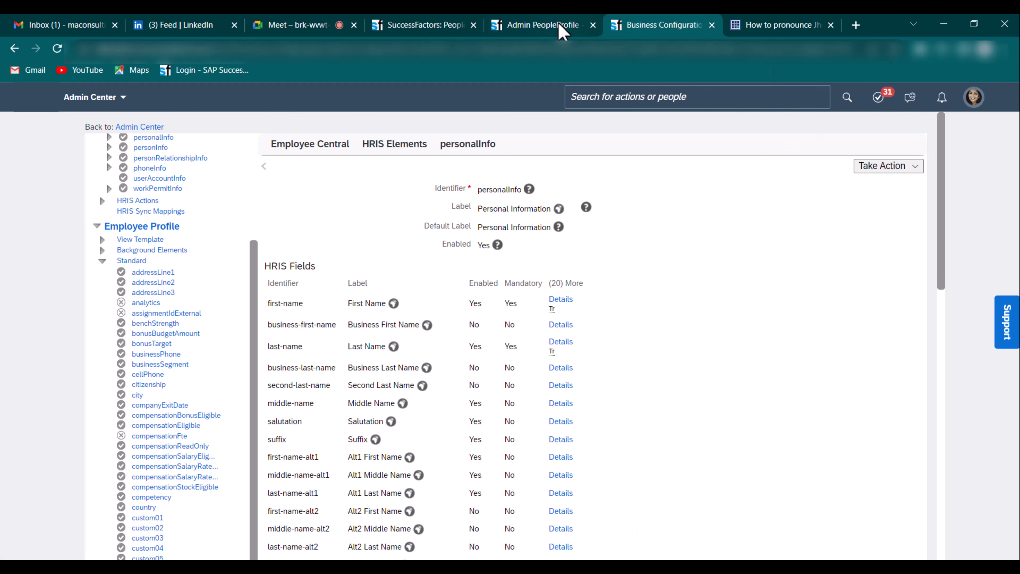
pyautogui.click(546, 29)
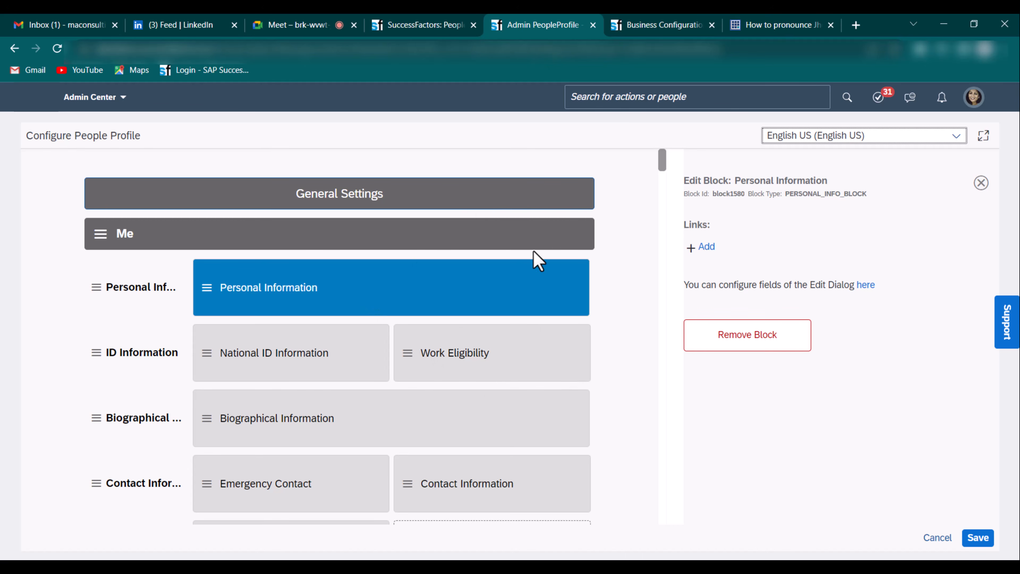
pyautogui.click(524, 159)
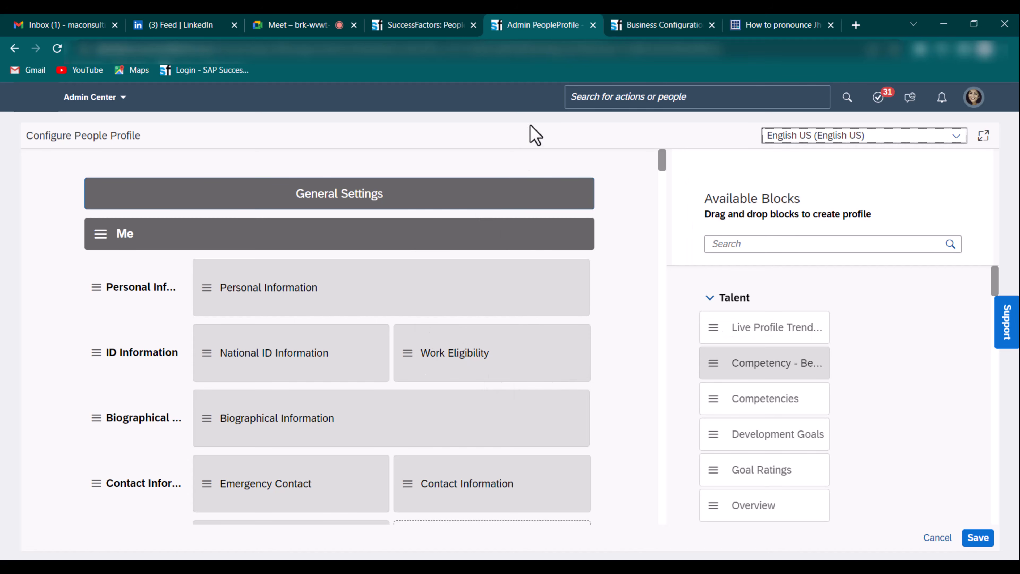
pyautogui.click(371, 312)
pyautogui.click(674, 24)
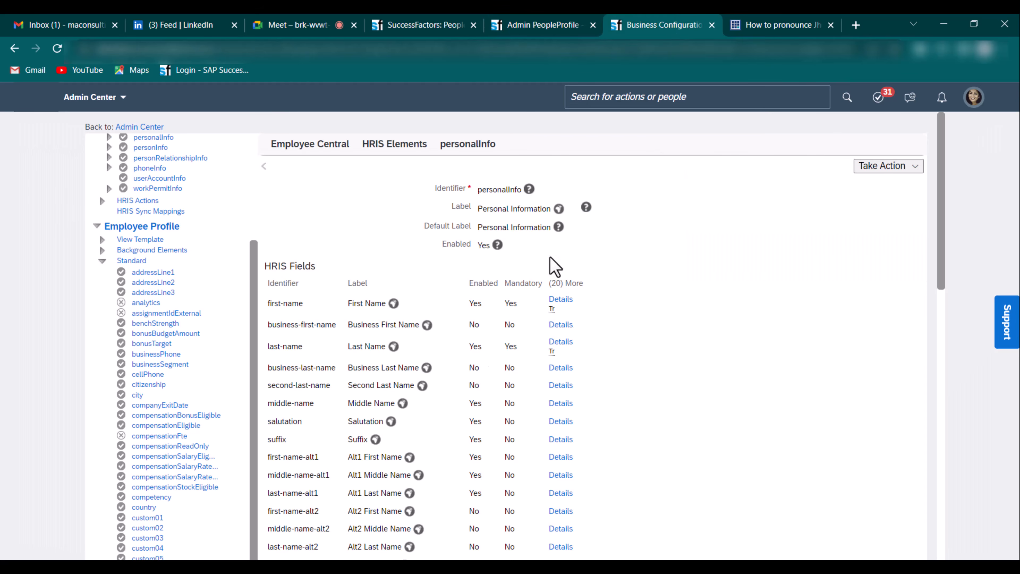
pyautogui.click(576, 31)
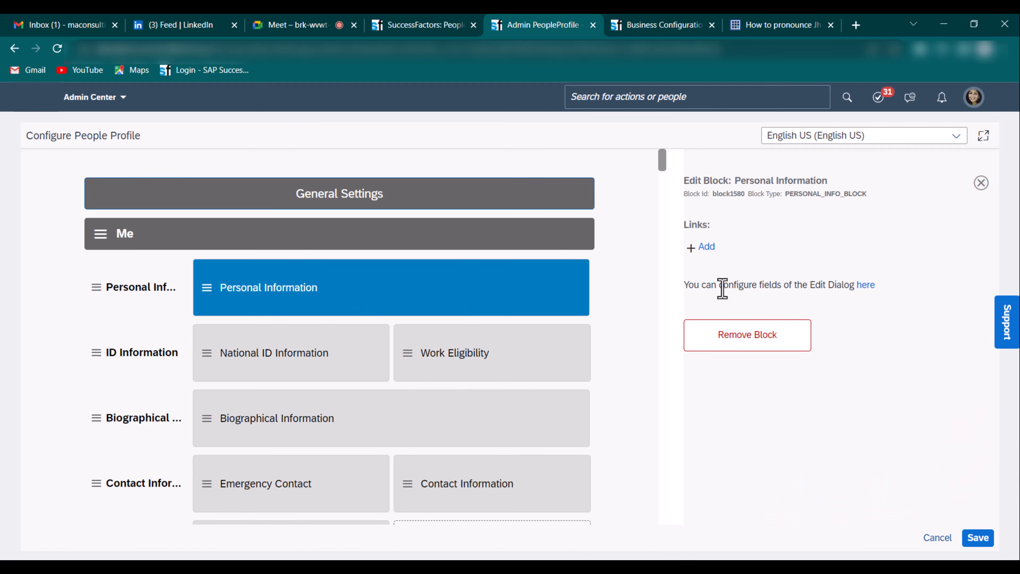
# - Open the Personal Information edit-dialog layout and make personalInfo fields editable for correction
pyautogui.click(866, 285)
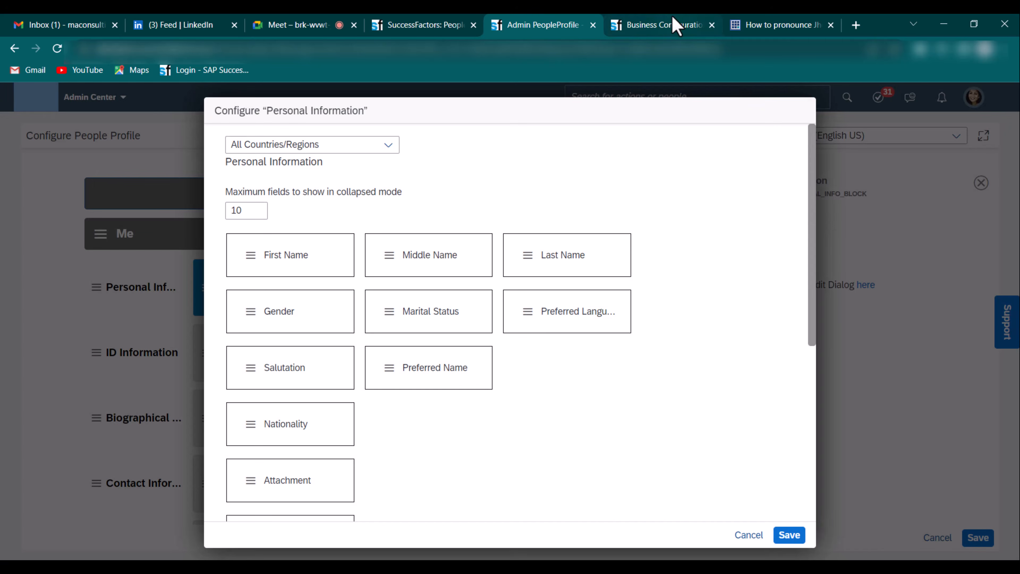
pyautogui.click(678, 27)
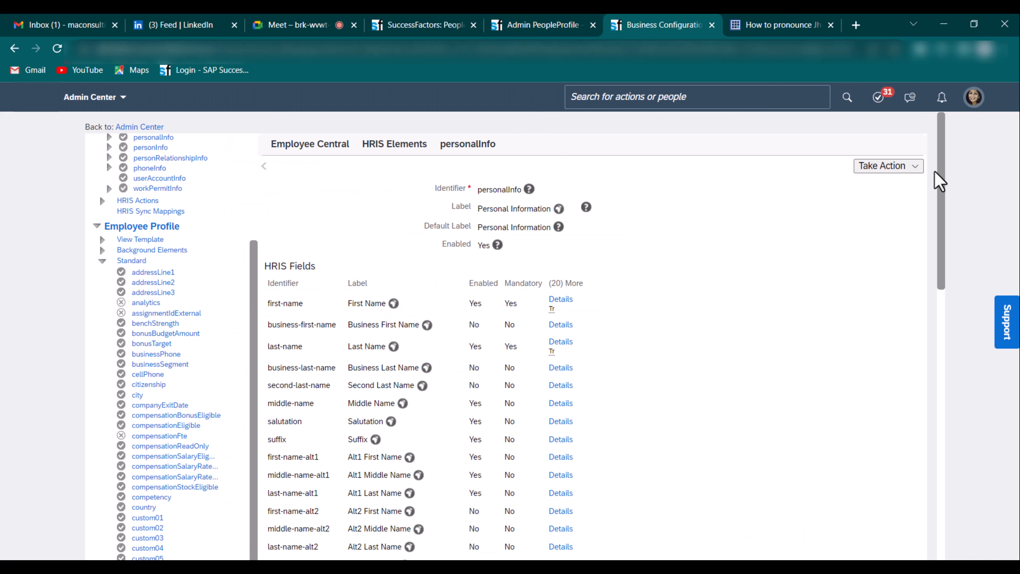
pyautogui.click(917, 167)
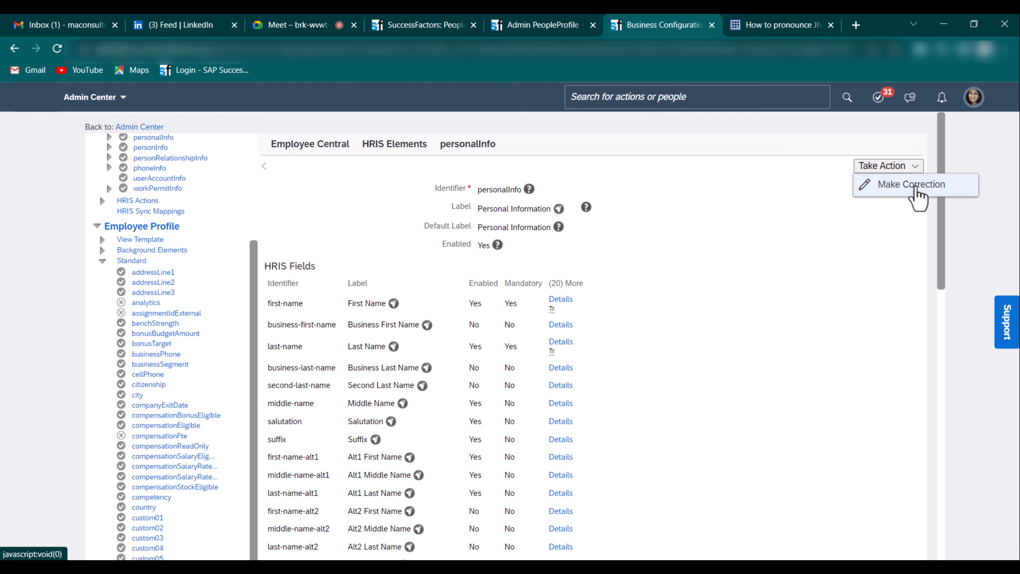
pyautogui.click(912, 193)
pyautogui.scroll(-10, 827, 326)
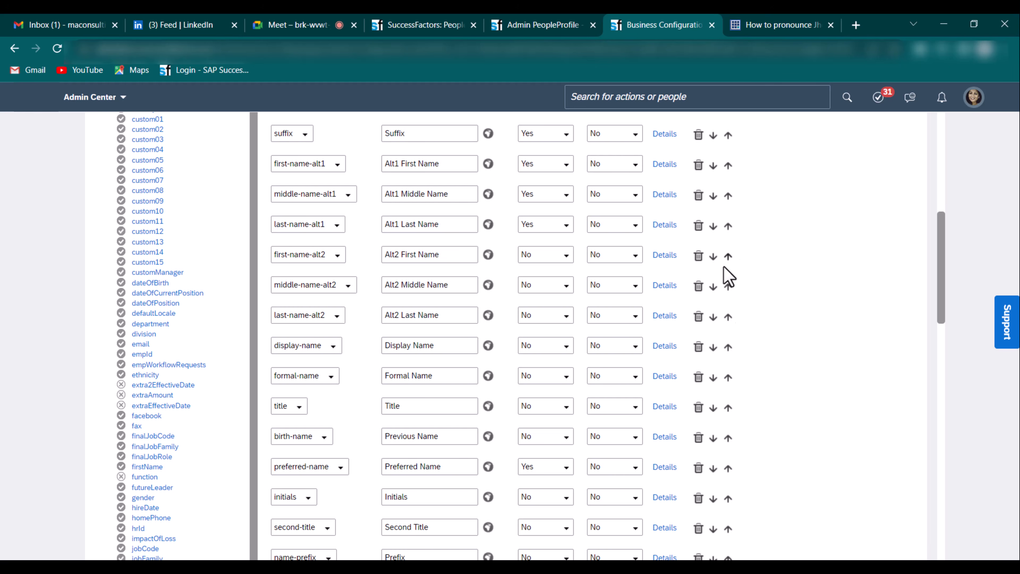
# - Try moving First Name after Last Name, then cancel the field configuration without saving
pyautogui.click(538, 25)
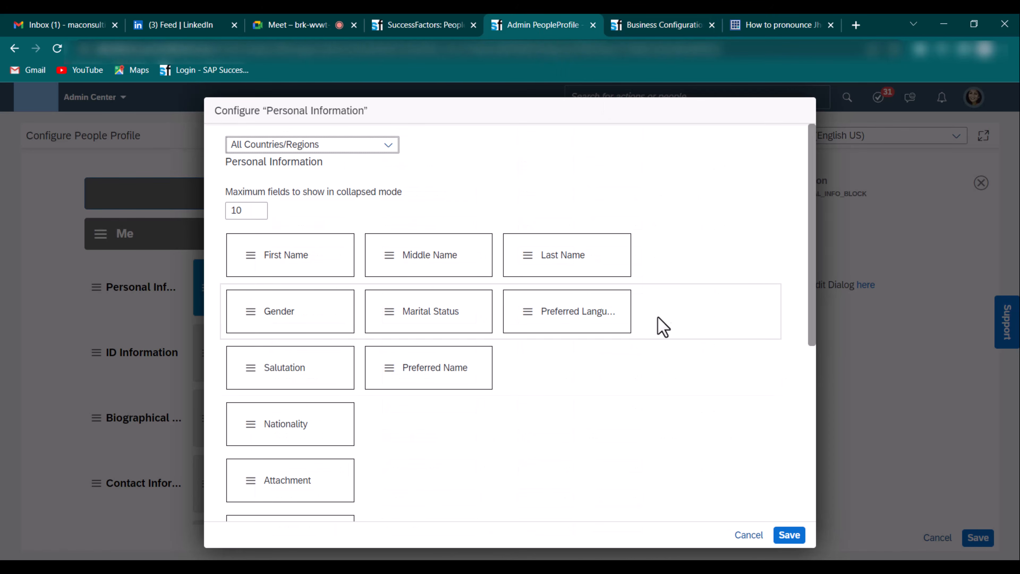
pyautogui.moveTo(242, 266)
pyautogui.mouseDown()
pyautogui.moveTo(579, 278)
pyautogui.moveTo(244, 268)
pyautogui.mouseUp()
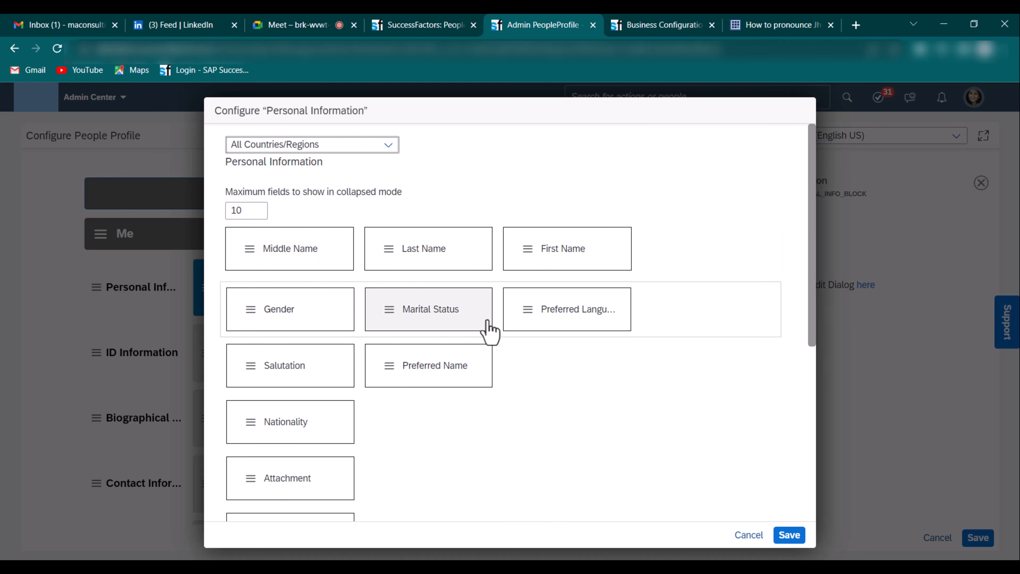
pyautogui.scroll(-7, 491, 317)
pyautogui.click(749, 535)
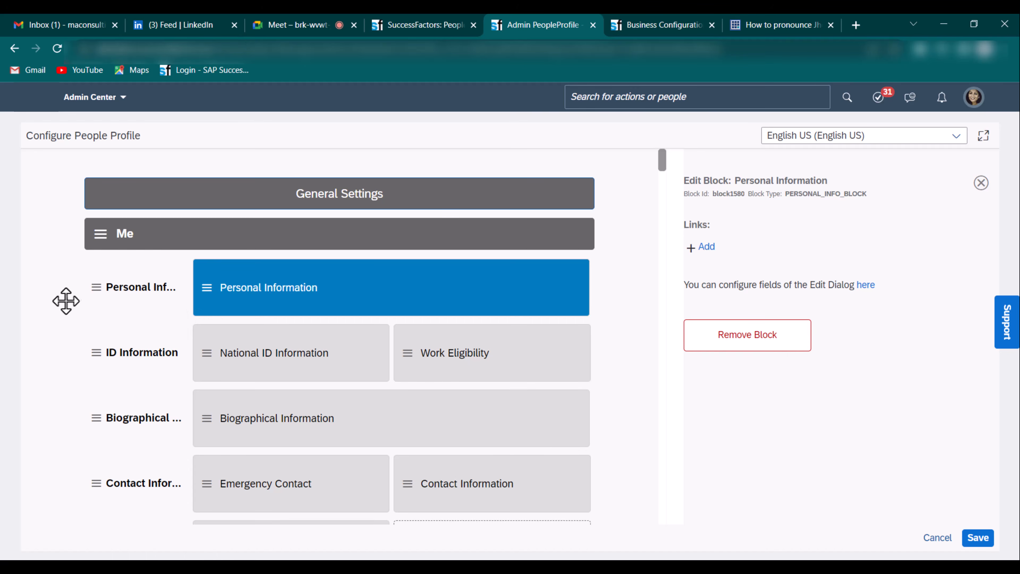
# - Move the Personal Information subsection below ID Information and then back above it
pyautogui.moveTo(100, 310); pyautogui.dragTo(91, 359)
pyautogui.click(155, 338)
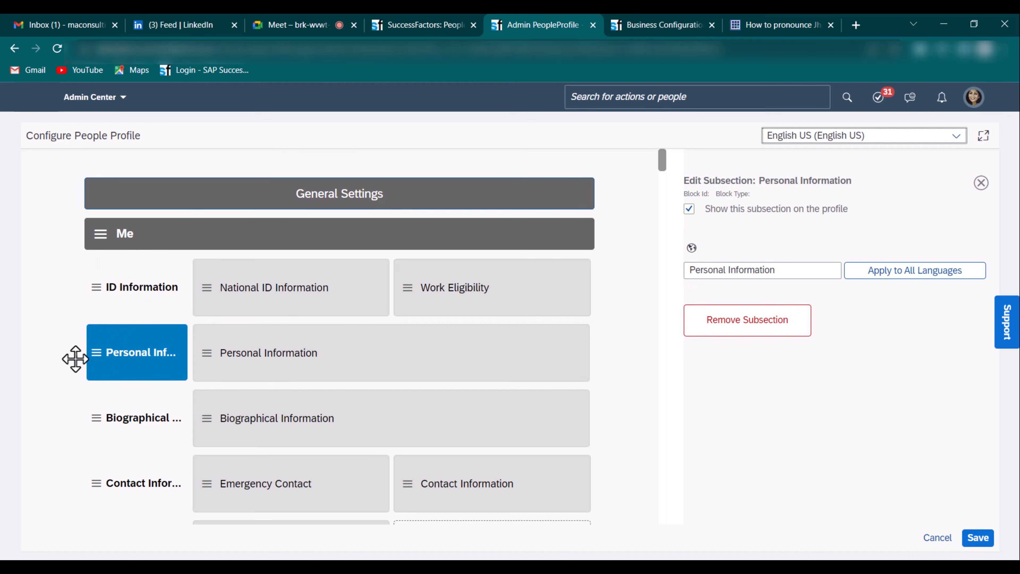
pyautogui.moveTo(97, 367); pyautogui.dragTo(132, 251)
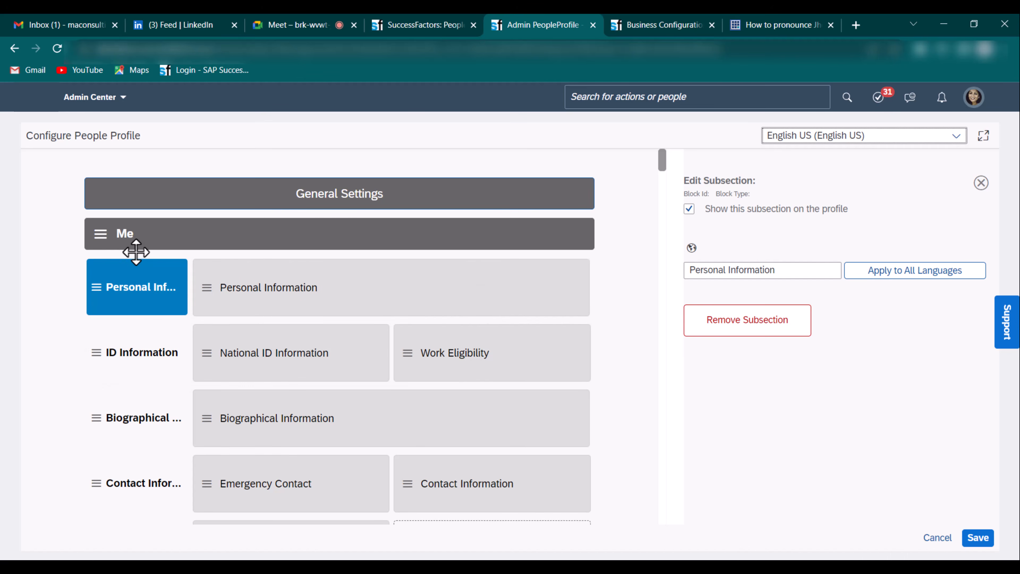
pyautogui.scroll(-1, 179, 277)
pyautogui.scroll(-5, 174, 269)
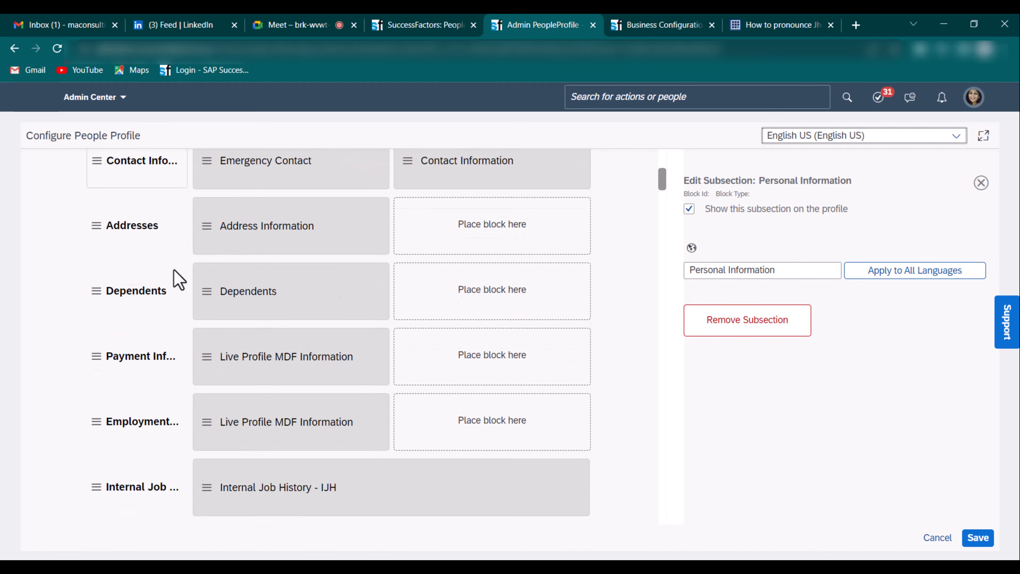
pyautogui.scroll(5, 174, 270)
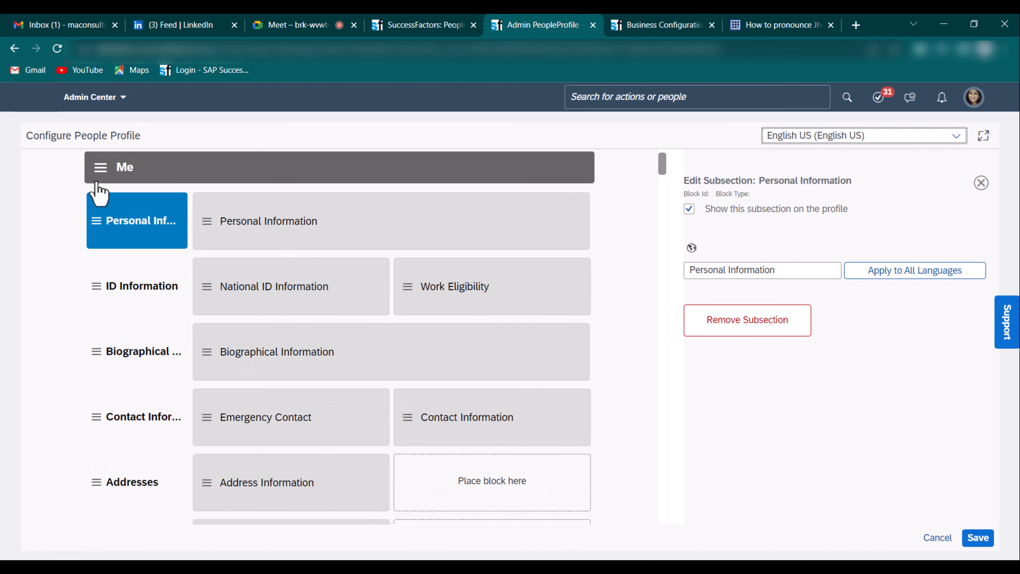
pyautogui.scroll(1, 95, 209)
# - Drag the Me section down the profile to sit just above Life Event
pyautogui.moveTo(100, 239); pyautogui.dragTo(69, 369)
pyautogui.moveTo(98, 257); pyautogui.dragTo(71, 490)
pyautogui.moveTo(97, 297); pyautogui.dragTo(95, 217)
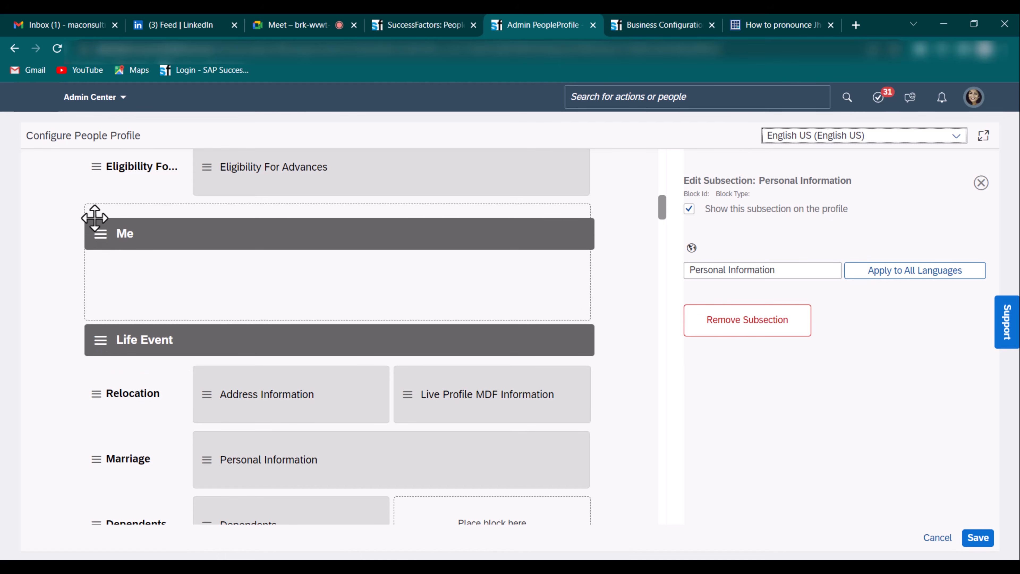
pyautogui.moveTo(102, 257); pyautogui.dragTo(101, 277)
pyautogui.scroll(3, 134, 269)
pyautogui.scroll(10, 136, 281)
pyautogui.scroll(-12, 137, 292)
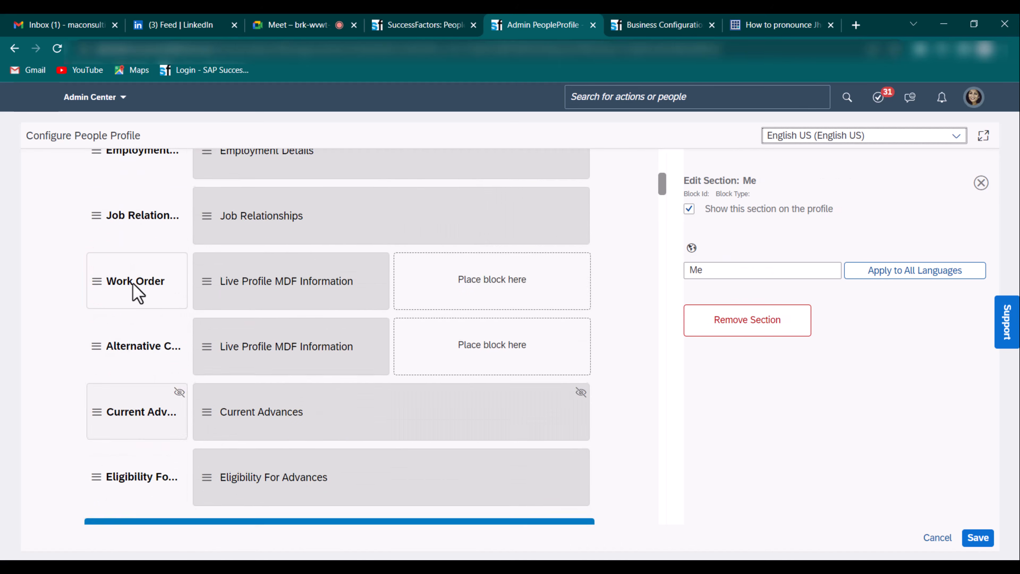
pyautogui.scroll(5, 135, 225)
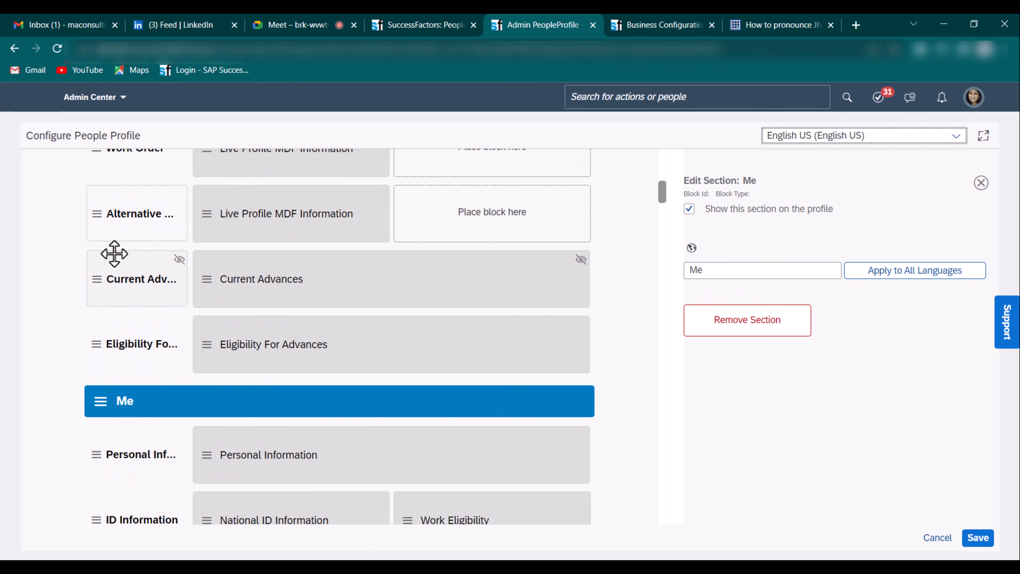
pyautogui.scroll(10, 157, 402)
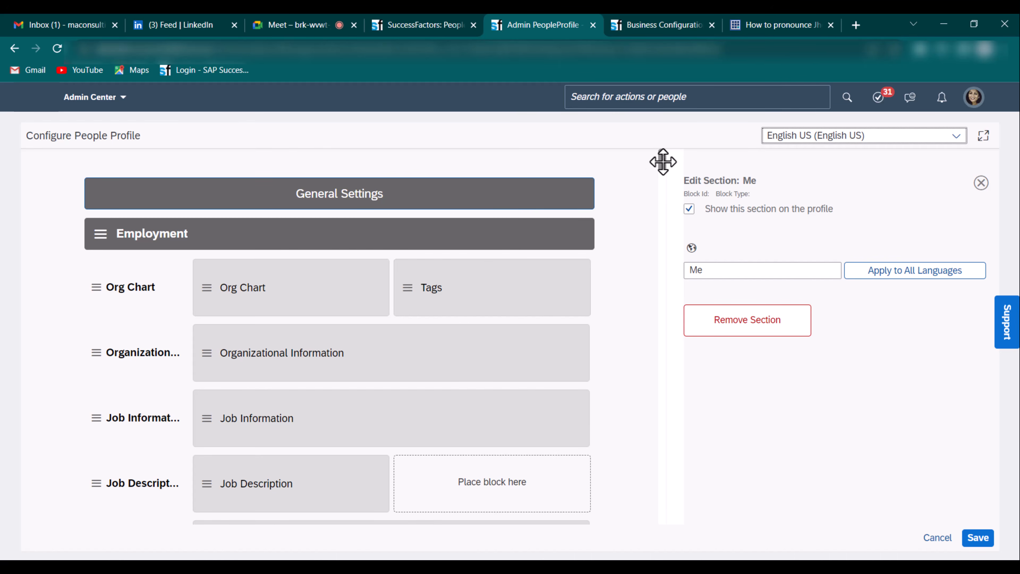
pyautogui.moveTo(663, 161); pyautogui.dragTo(652, 553)
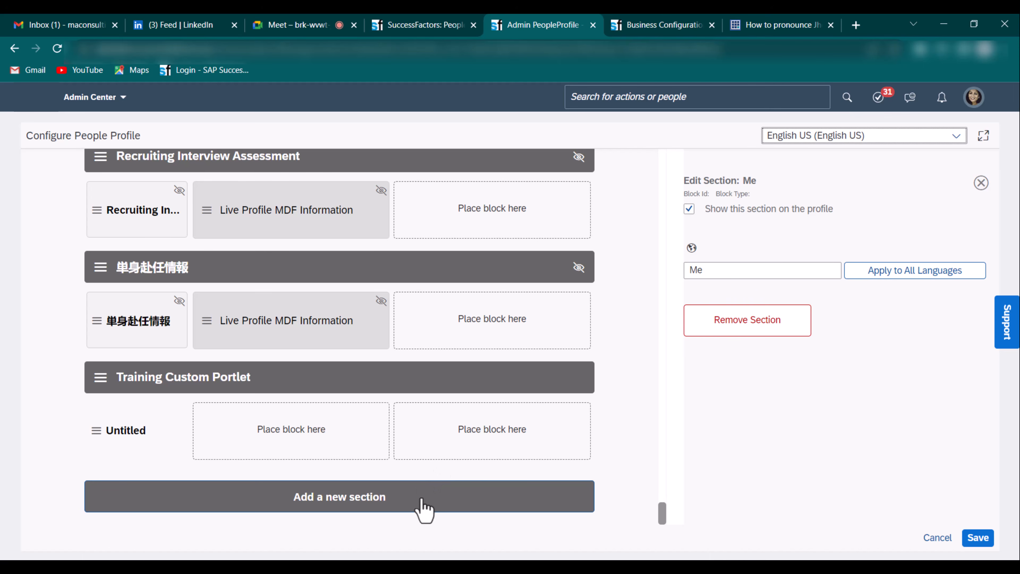
# - Add a new section, then cancel and confirm discarding all unsaved profile changes
pyautogui.click(383, 502)
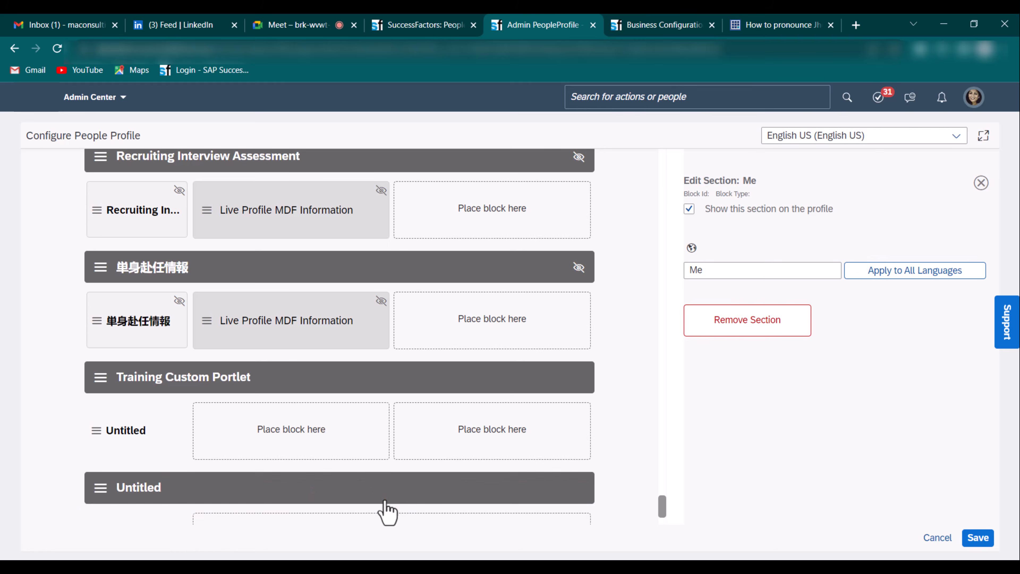
pyautogui.click(165, 382)
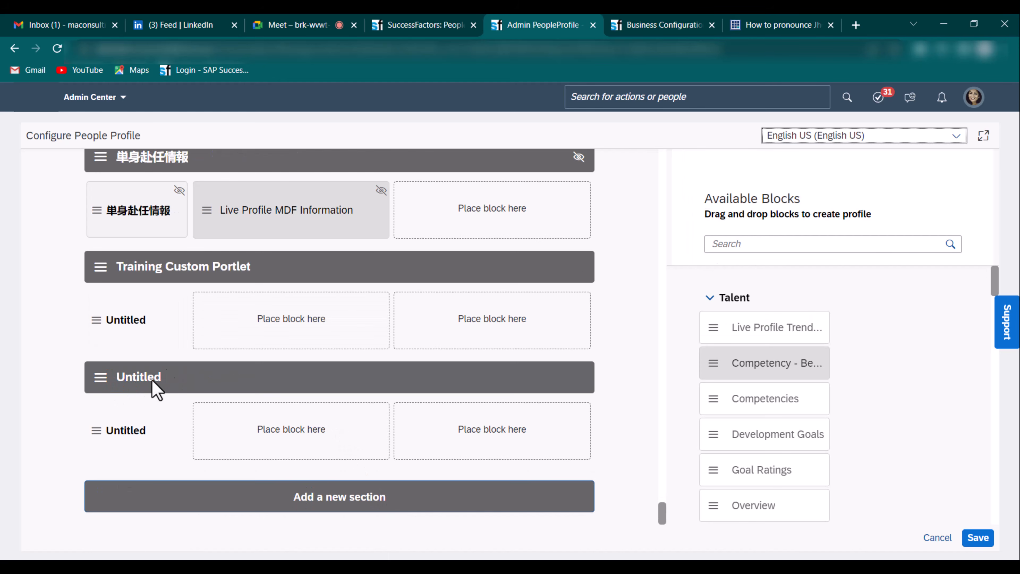
pyautogui.click(164, 382)
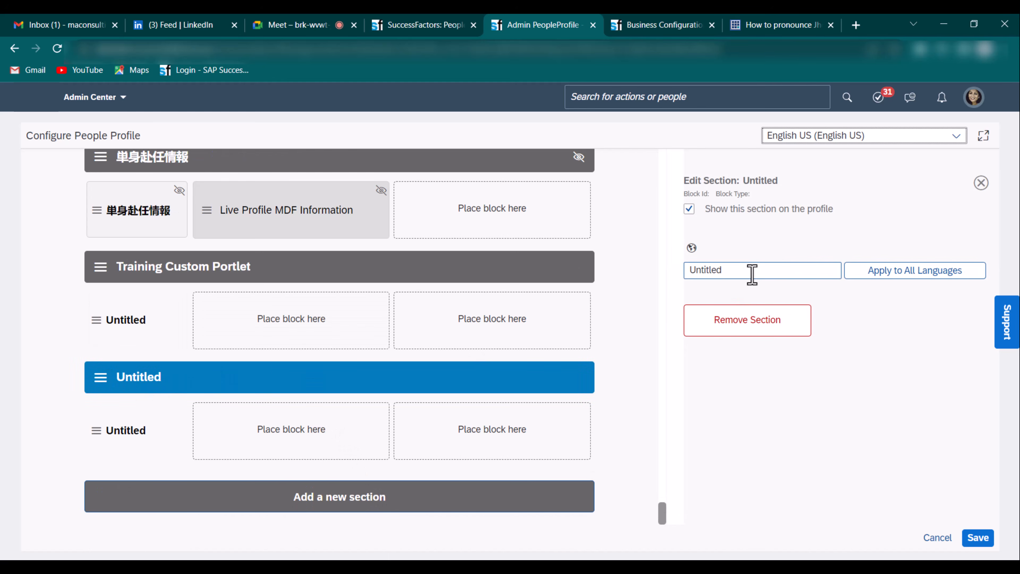
pyautogui.doubleClick(752, 274)
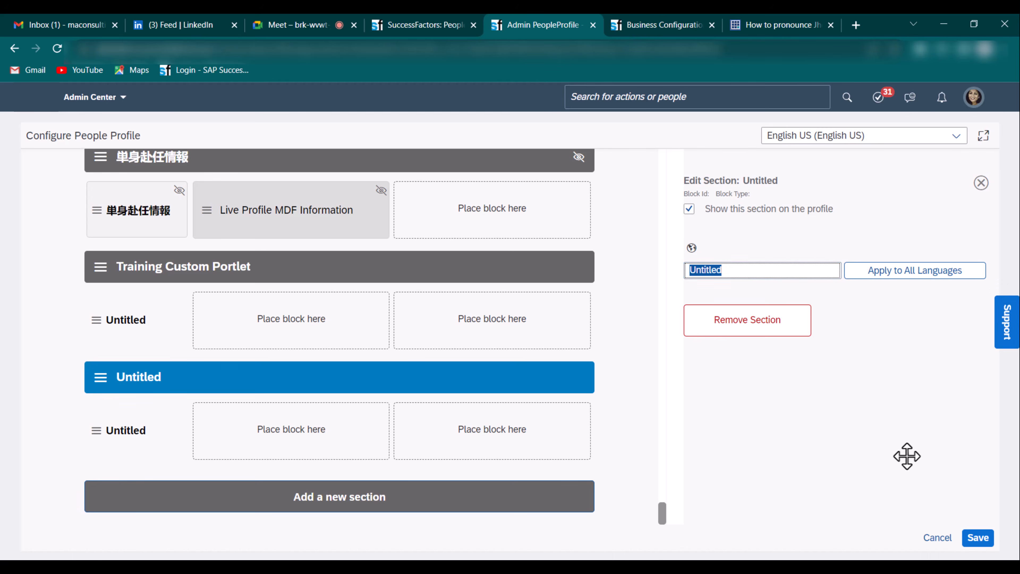
pyautogui.click(940, 539)
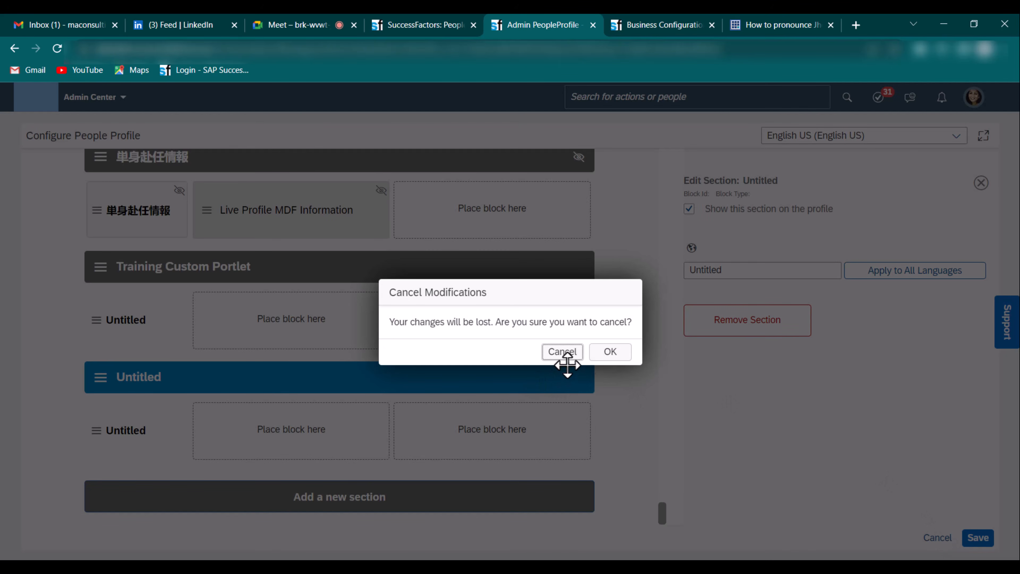
pyautogui.click(610, 353)
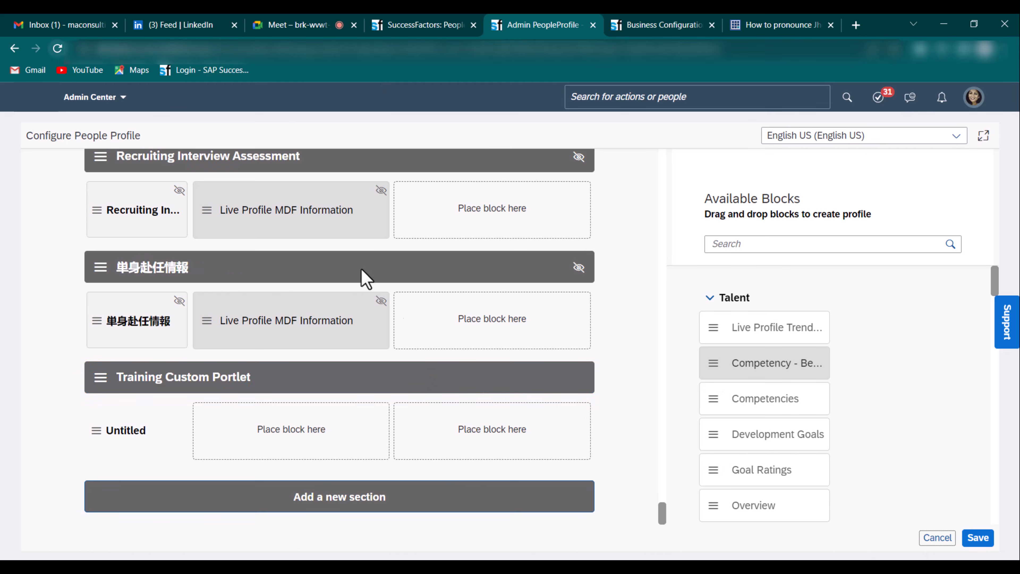
# - Add a fresh section at the end and focus its name field
pyautogui.moveTo(655, 491); pyautogui.dragTo(666, 547)
pyautogui.click(339, 499)
pyautogui.click(151, 382)
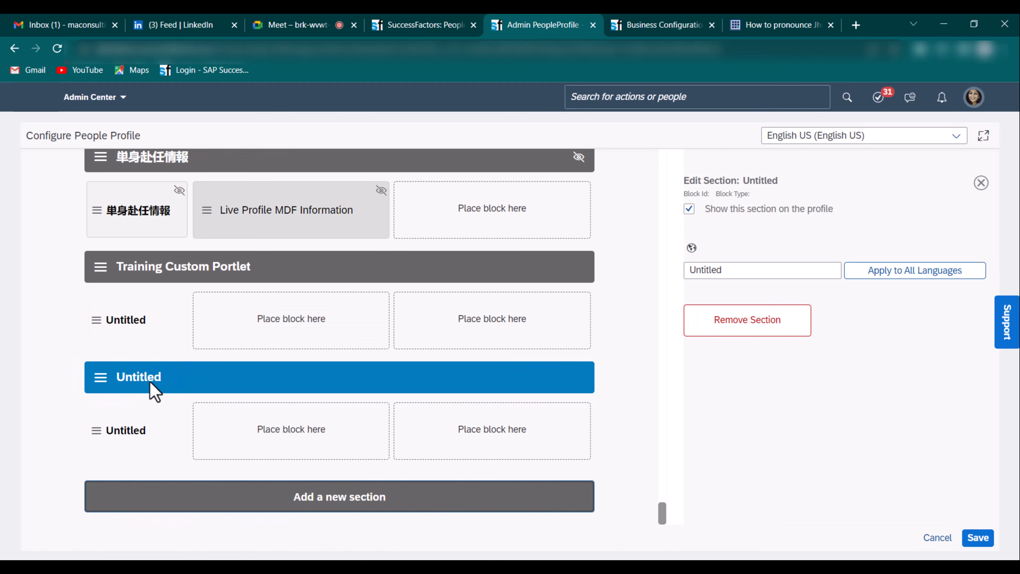
pyautogui.click(147, 381)
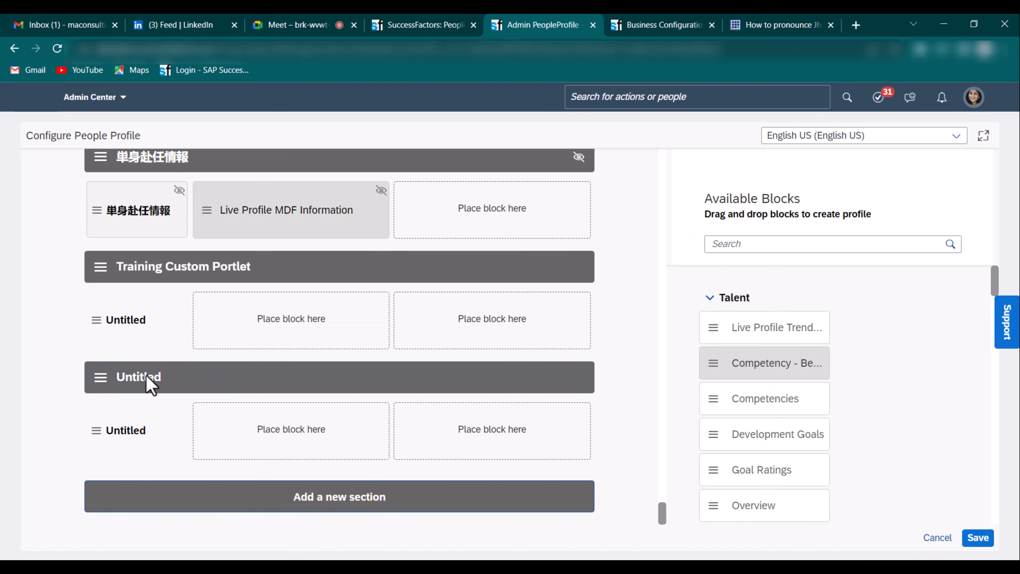
pyautogui.click(148, 382)
pyautogui.click(759, 277)
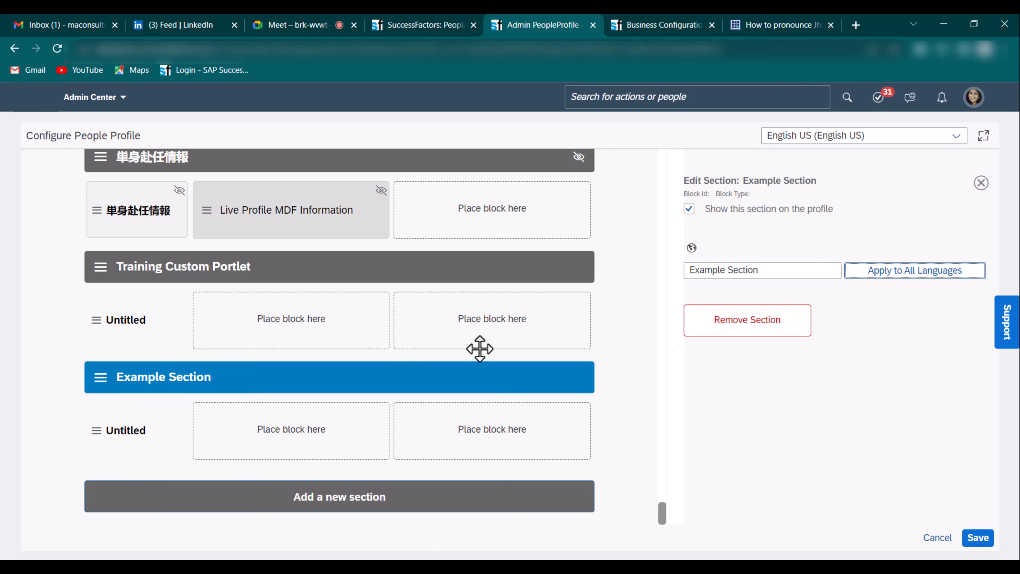
# - Rename the new Untitled subsection to 'Testing Subsections' and close the Edit Subsection panel
pyautogui.click(139, 432)
pyautogui.doubleClick(769, 272)
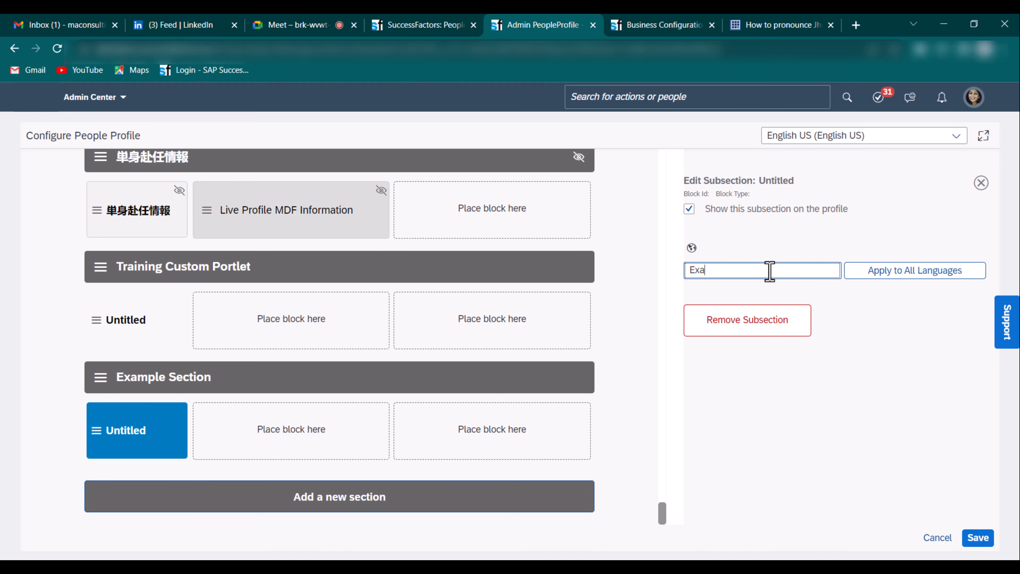
pyautogui.write('Ex')
pyautogui.press('BackSpace')
pyautogui.press('BackSpace')
pyautogui.write('R')
pyautogui.press('BackSpace')
pyautogui.write('T')
pyautogui.click(742, 397)
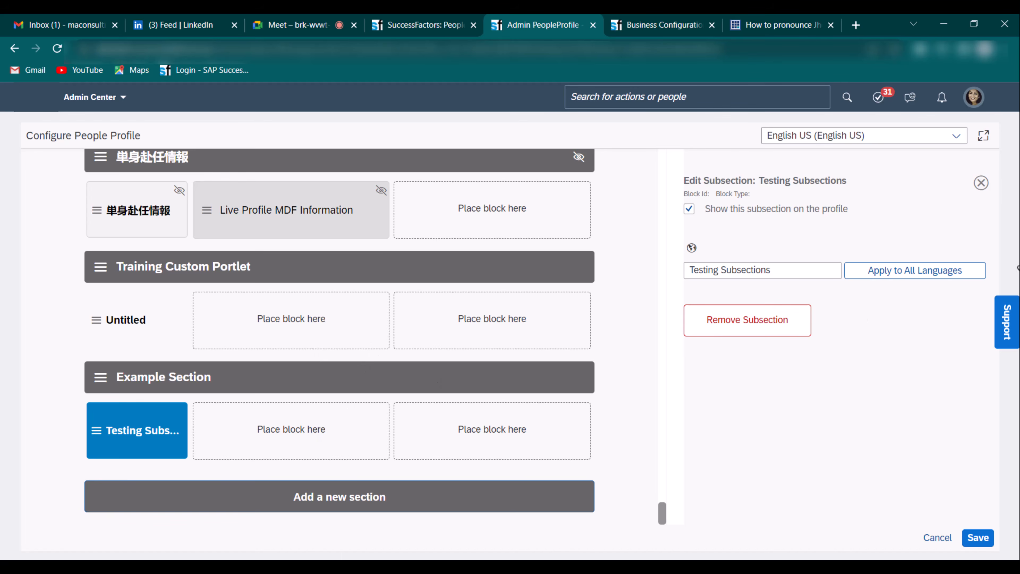
pyautogui.click(981, 182)
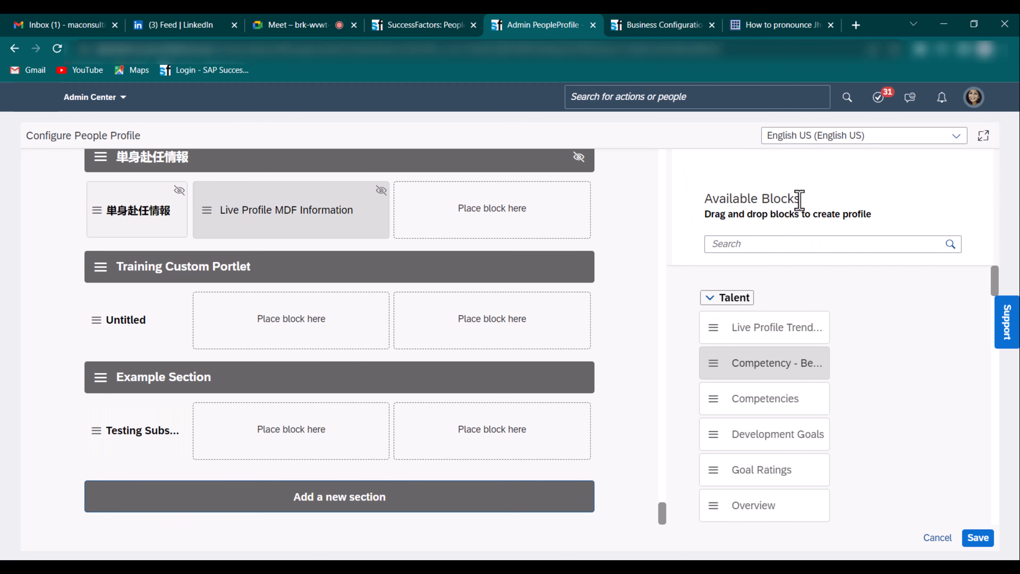
# - Collapse the Talent, Employment Information, Personal Information, Compensation Information and Custom Blocks groups
pyautogui.click(709, 298)
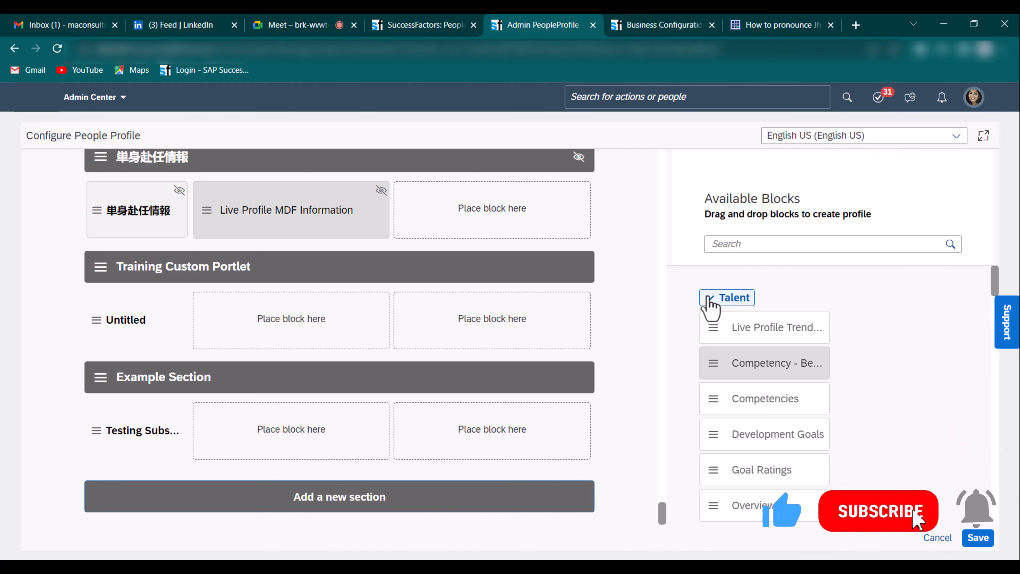
pyautogui.click(712, 341)
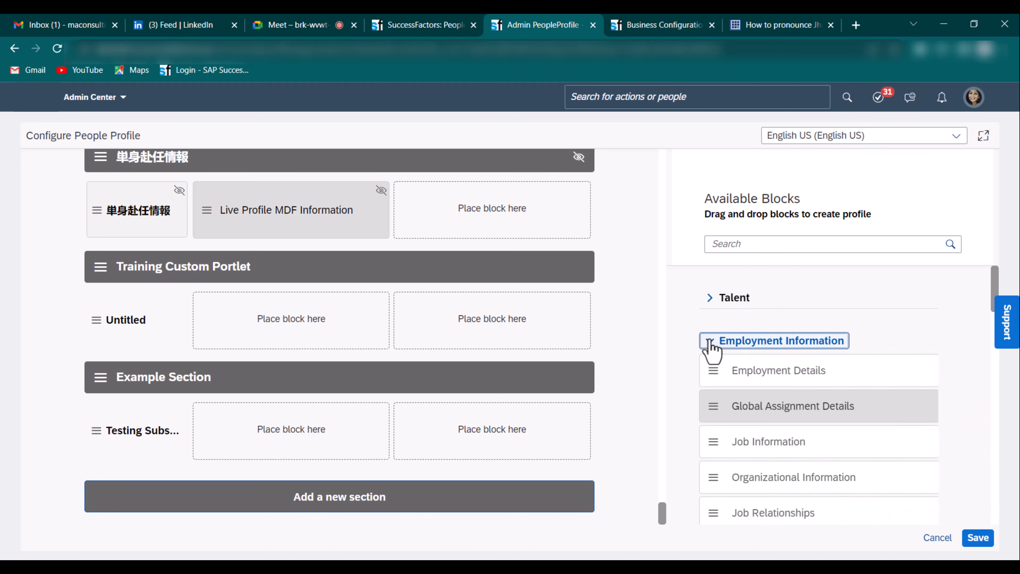
pyautogui.click(710, 384)
pyautogui.scroll(-3, 713, 388)
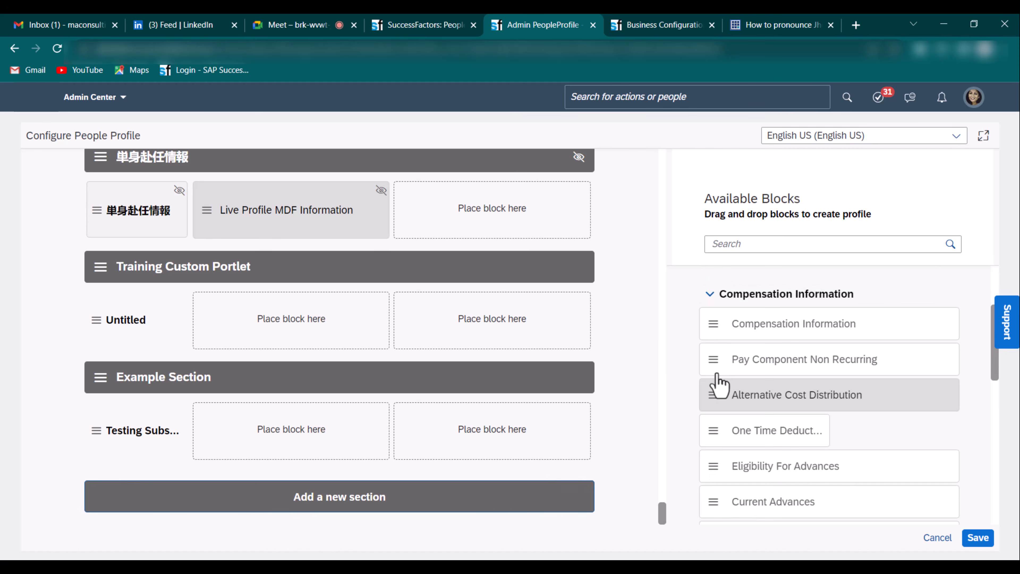
pyautogui.click(712, 294)
pyautogui.scroll(-3, 718, 318)
pyautogui.scroll(3, 721, 315)
pyautogui.click(717, 337)
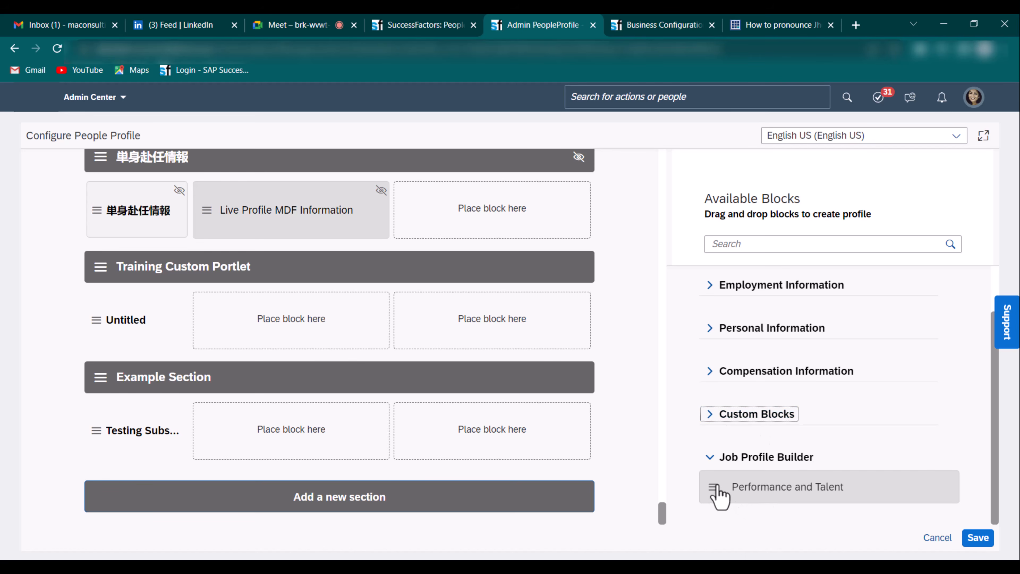
pyautogui.click(801, 493)
pyautogui.scroll(1, 851, 378)
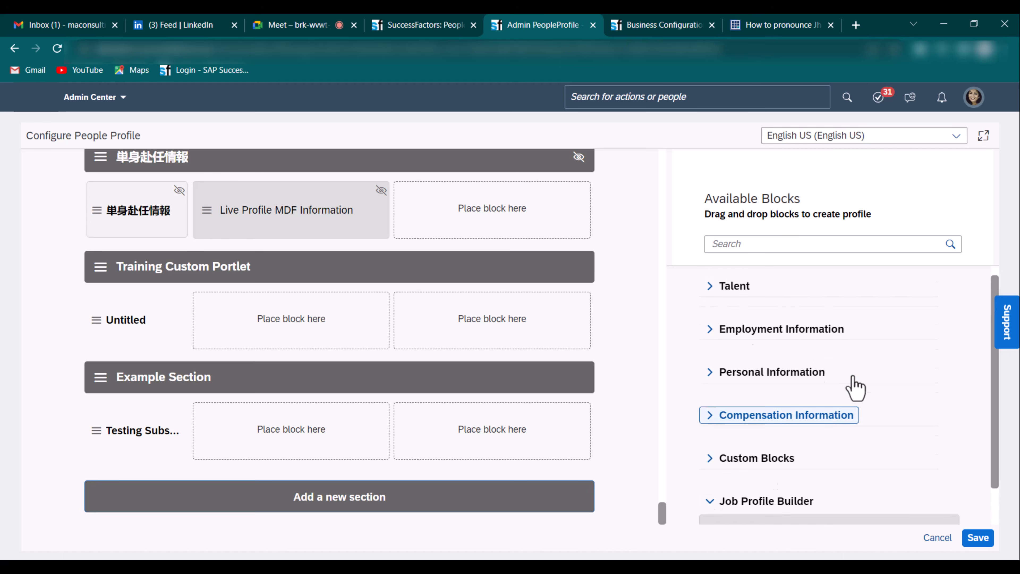
pyautogui.scroll(-1, 758, 329)
pyautogui.scroll(1, 760, 345)
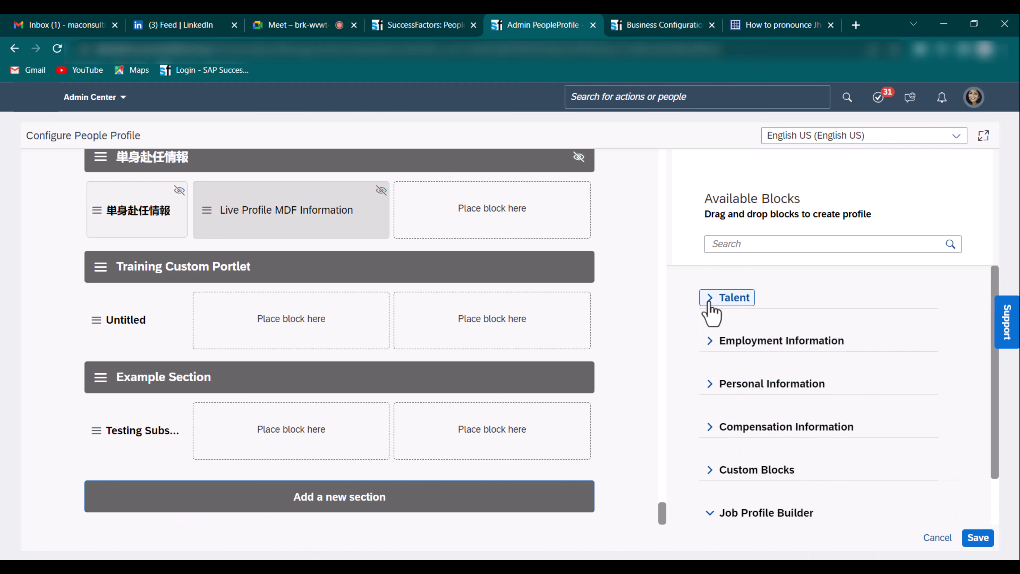
pyautogui.scroll(-1, 719, 489)
# - Browse Job Profile Builder blocks, then expand the Talent group in Available Blocks
pyautogui.click(717, 459)
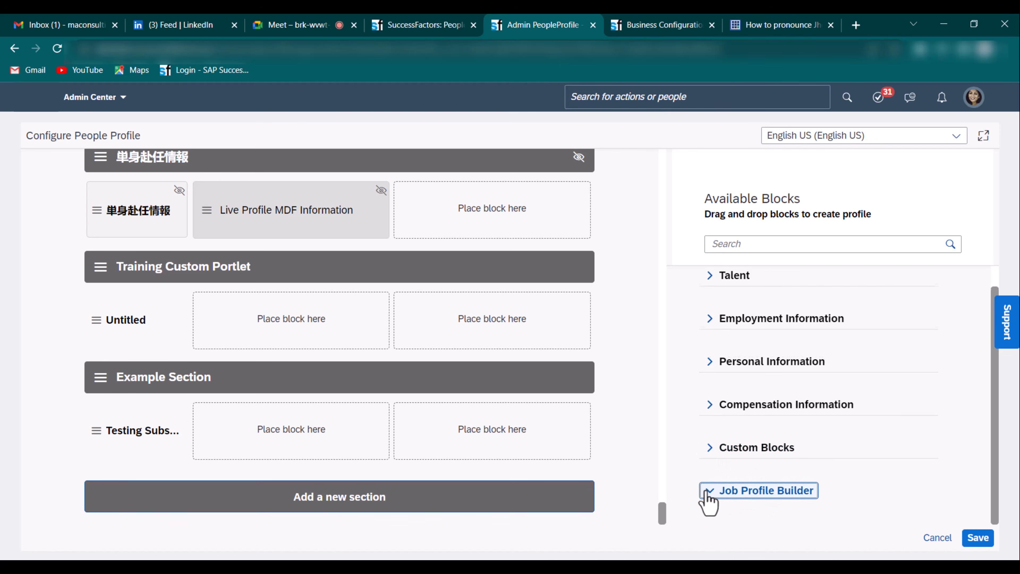
pyautogui.click(710, 493)
pyautogui.moveTo(548, 475); pyautogui.dragTo(704, 458)
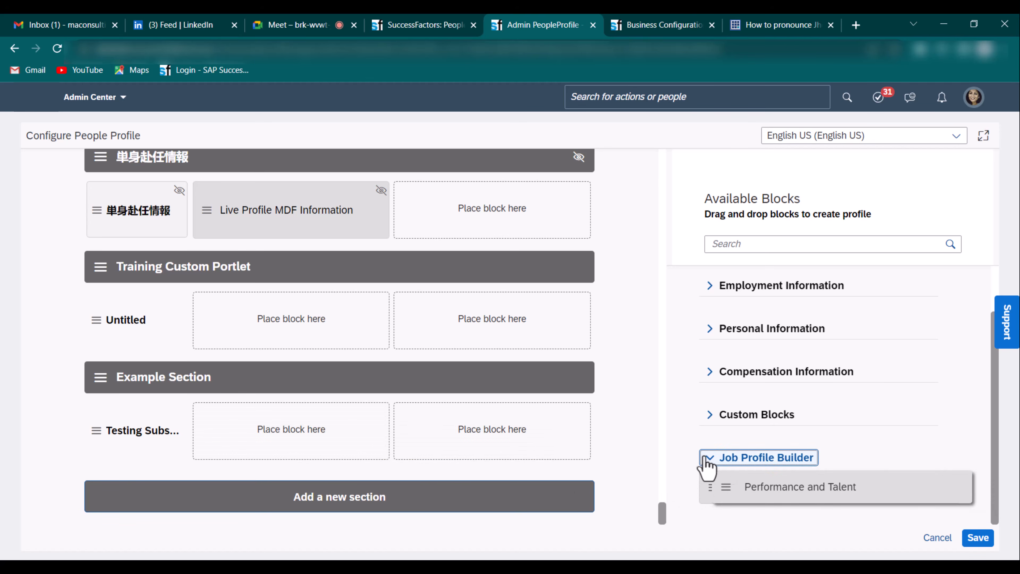
pyautogui.click(704, 458)
pyautogui.scroll(1, 715, 386)
pyautogui.click(707, 300)
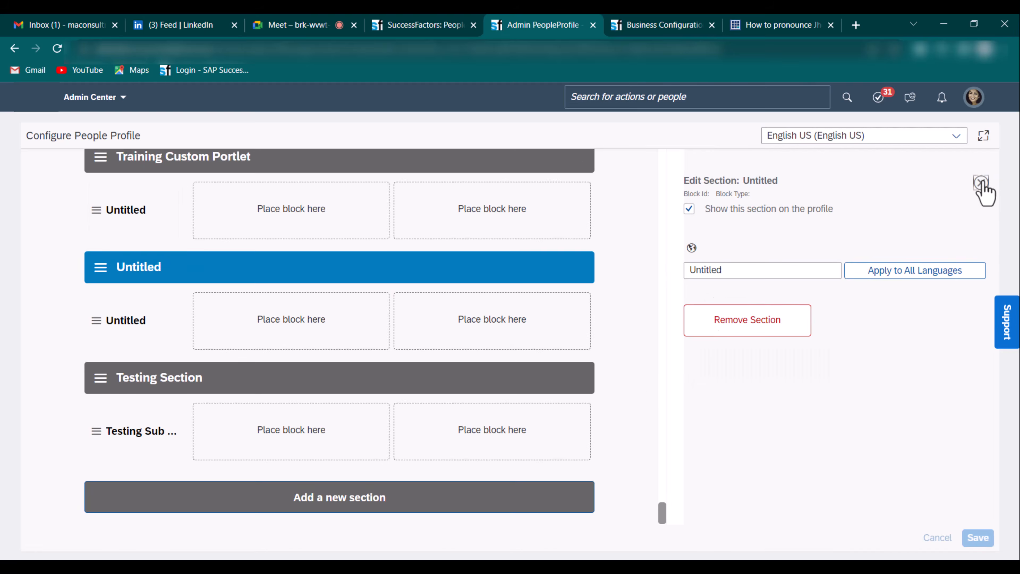
pyautogui.click(985, 189)
pyautogui.click(308, 427)
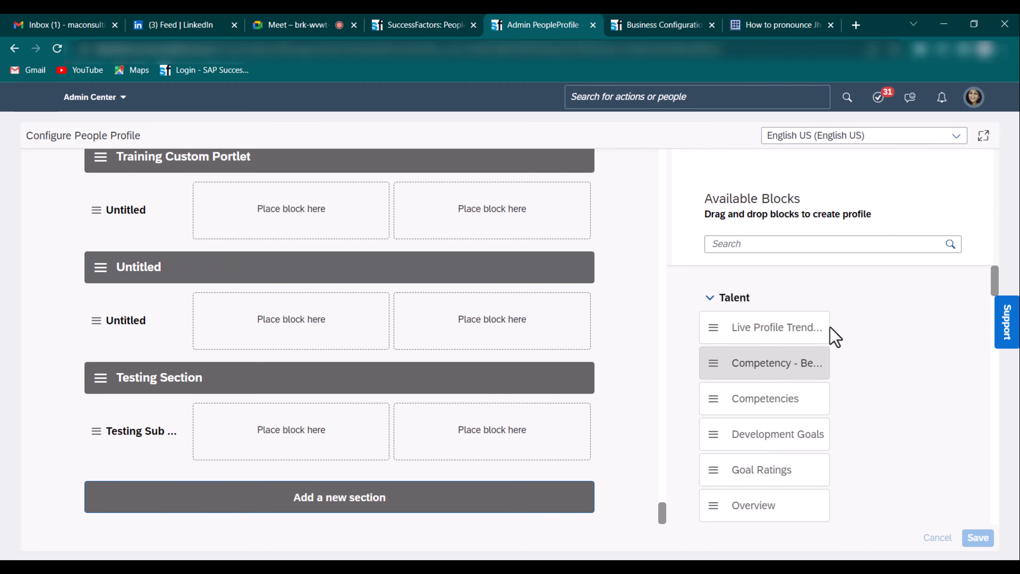
# - Drag Live Profile MDF Information from Custom Blocks into Testing Sub's left slot
pyautogui.scroll(-10, 834, 330)
pyautogui.scroll(-10, 831, 333)
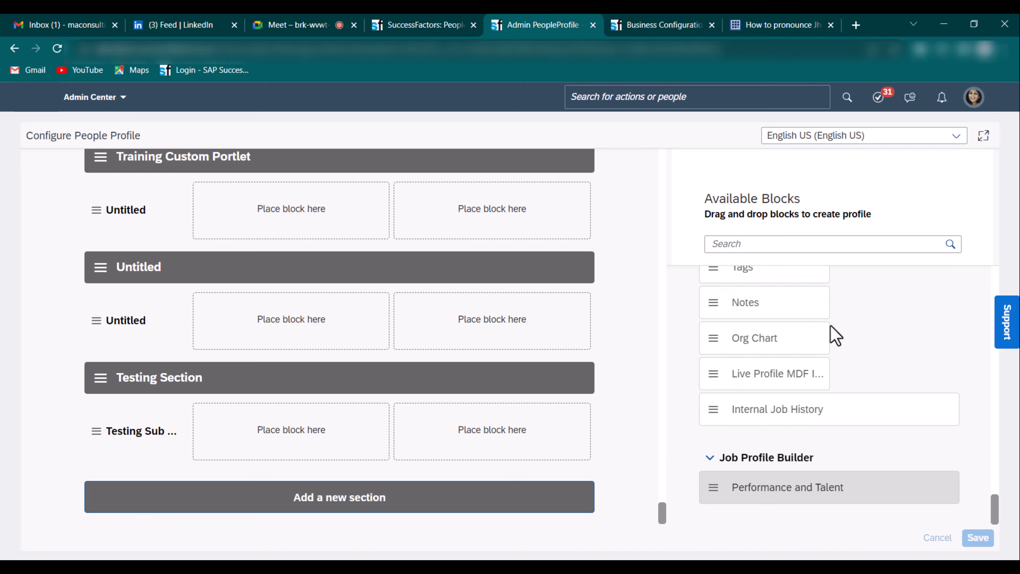
pyautogui.scroll(3, 753, 407)
pyautogui.scroll(7, 753, 410)
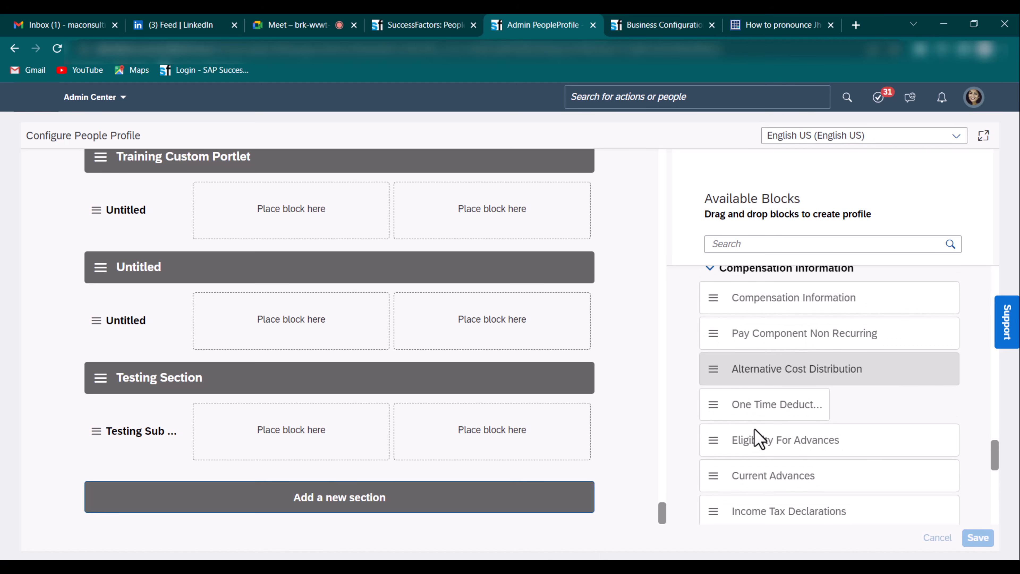
pyautogui.scroll(6, 765, 430)
pyautogui.scroll(-10, 764, 424)
pyautogui.scroll(6, 764, 425)
pyautogui.scroll(12, 764, 425)
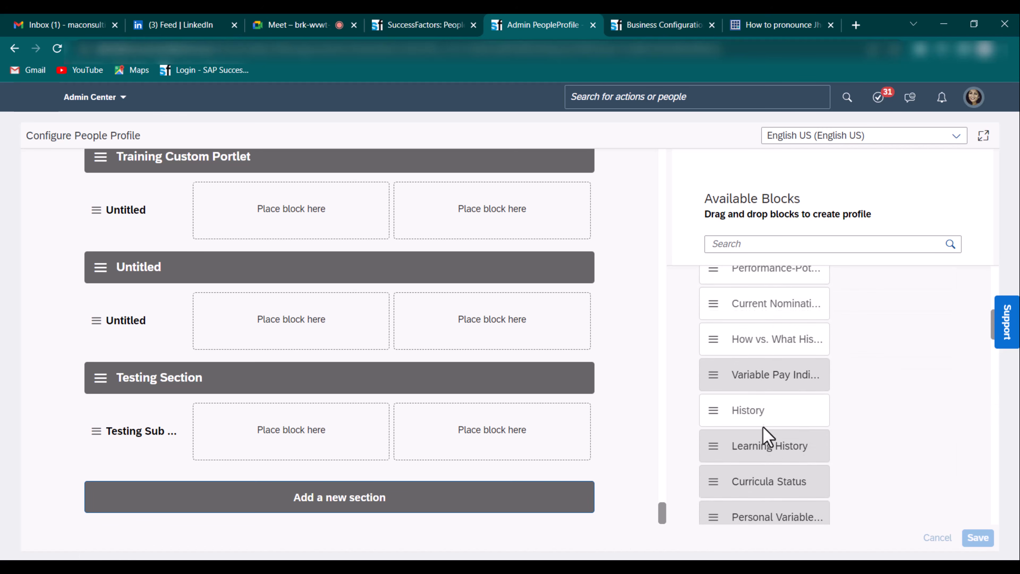
pyautogui.scroll(-15, 772, 408)
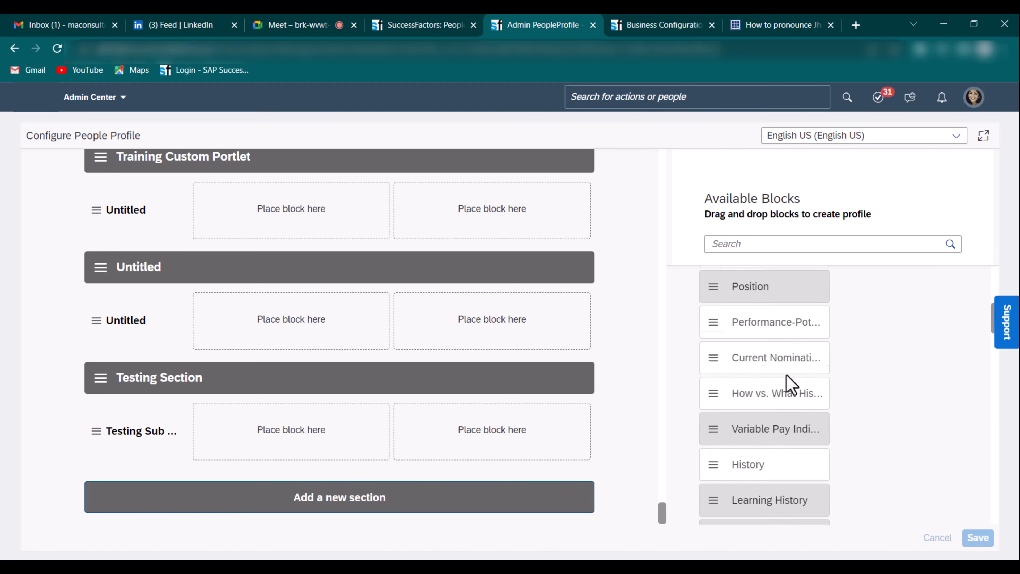
pyautogui.scroll(6, 776, 433)
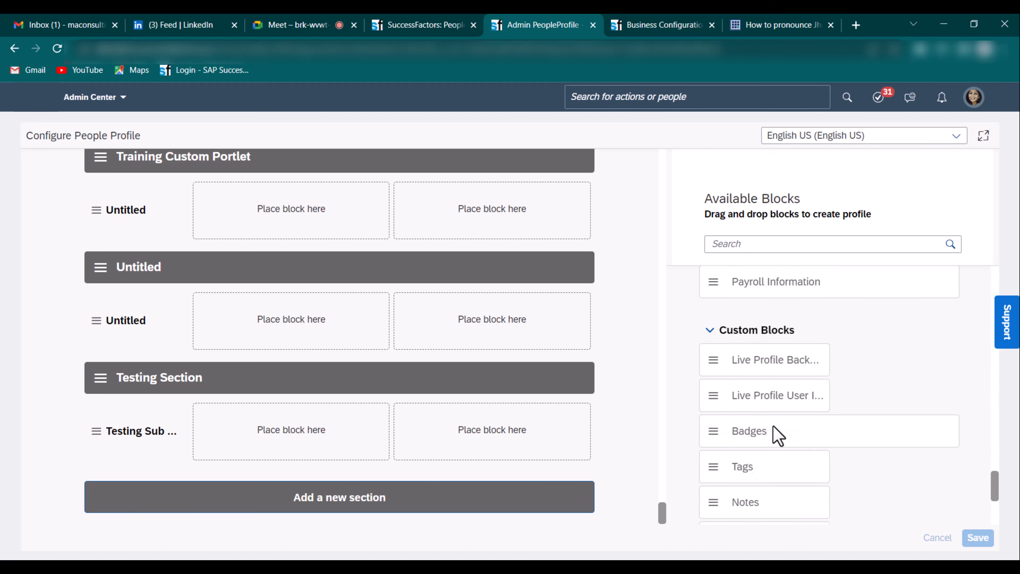
pyautogui.scroll(-3, 774, 418)
pyautogui.scroll(2, 769, 410)
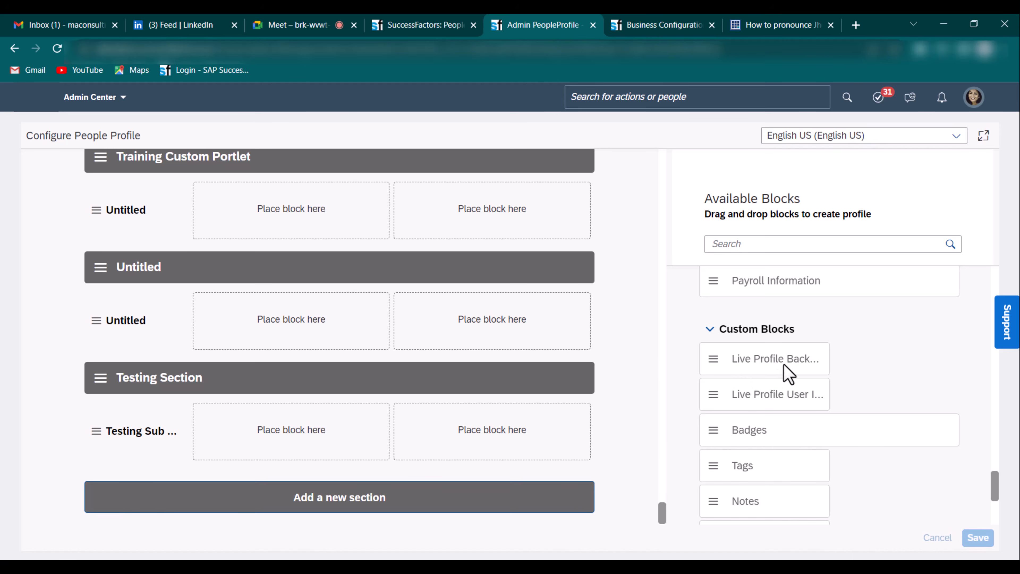
pyautogui.scroll(-5, 788, 378)
pyautogui.scroll(2, 798, 392)
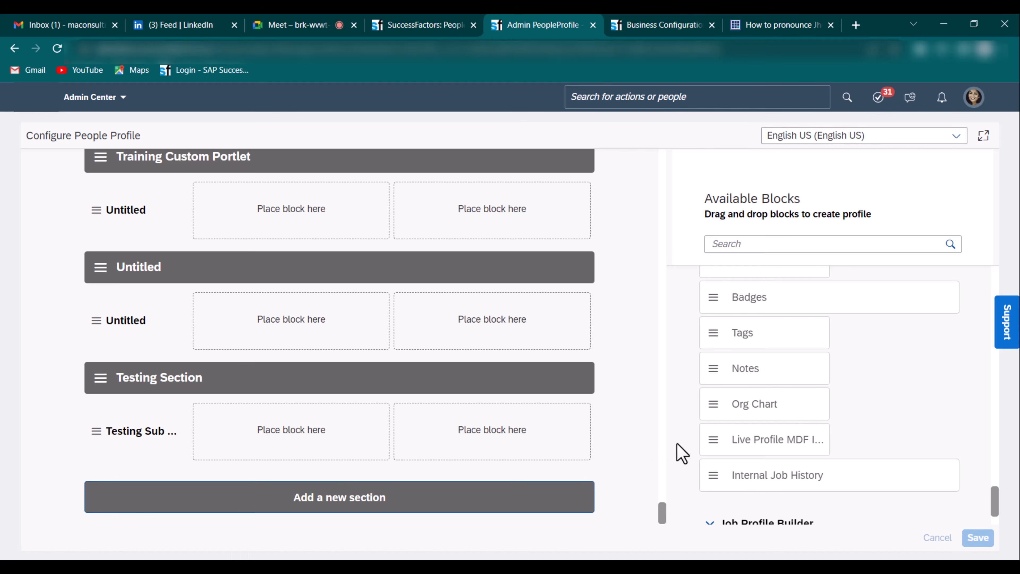
pyautogui.moveTo(718, 451); pyautogui.dragTo(519, 443)
pyautogui.moveTo(337, 444); pyautogui.dragTo(326, 446)
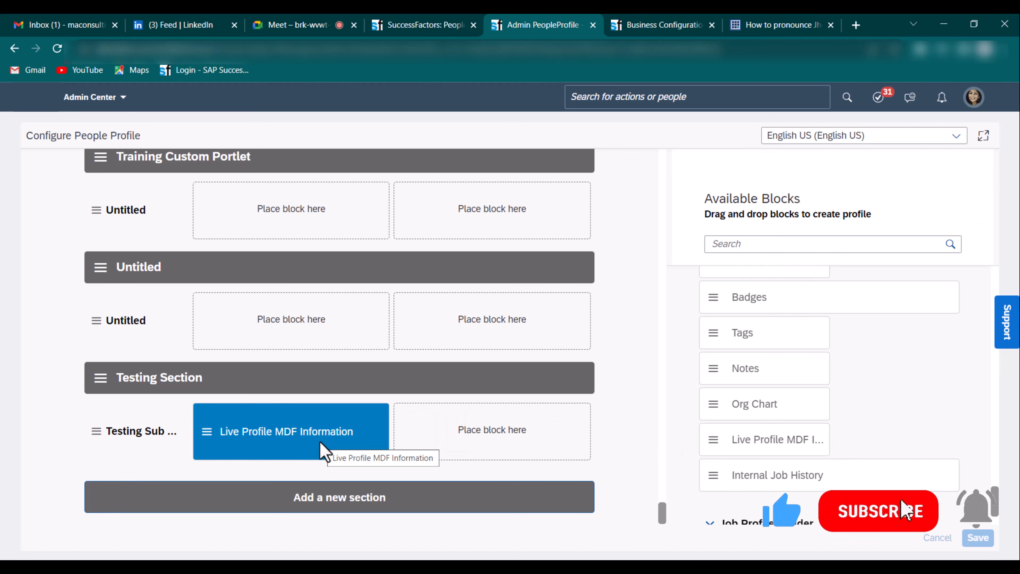
# - Set the MDF block's screen ID to cust_CommutingAllowanceUI and save the profile layout
pyautogui.click(322, 444)
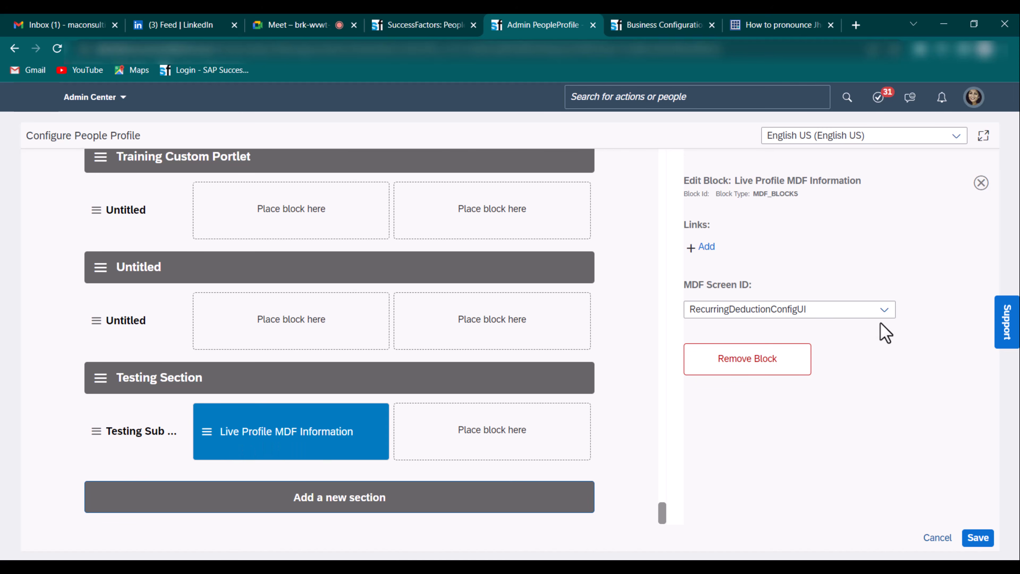
pyautogui.click(884, 312)
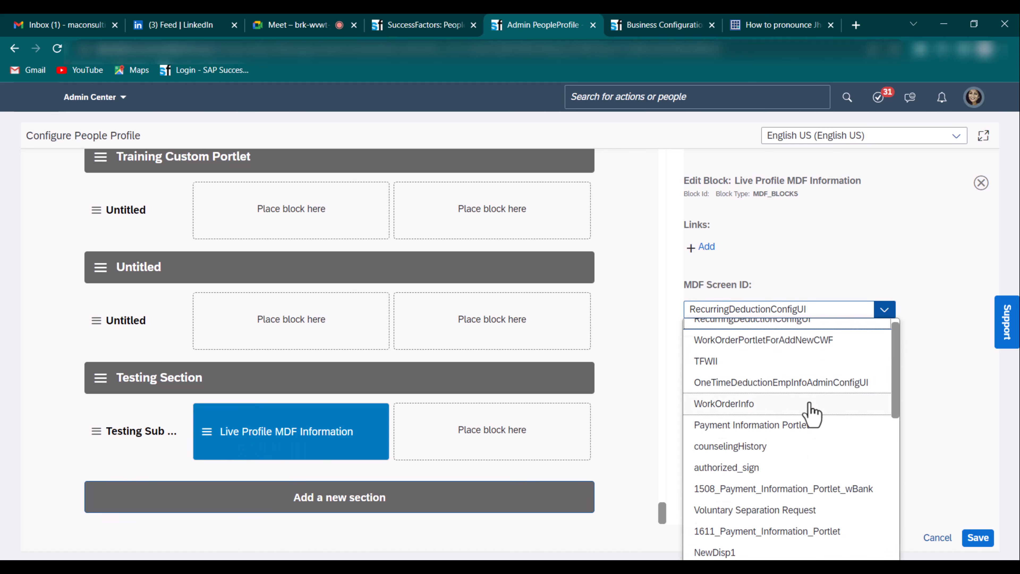
pyautogui.scroll(-10, 811, 408)
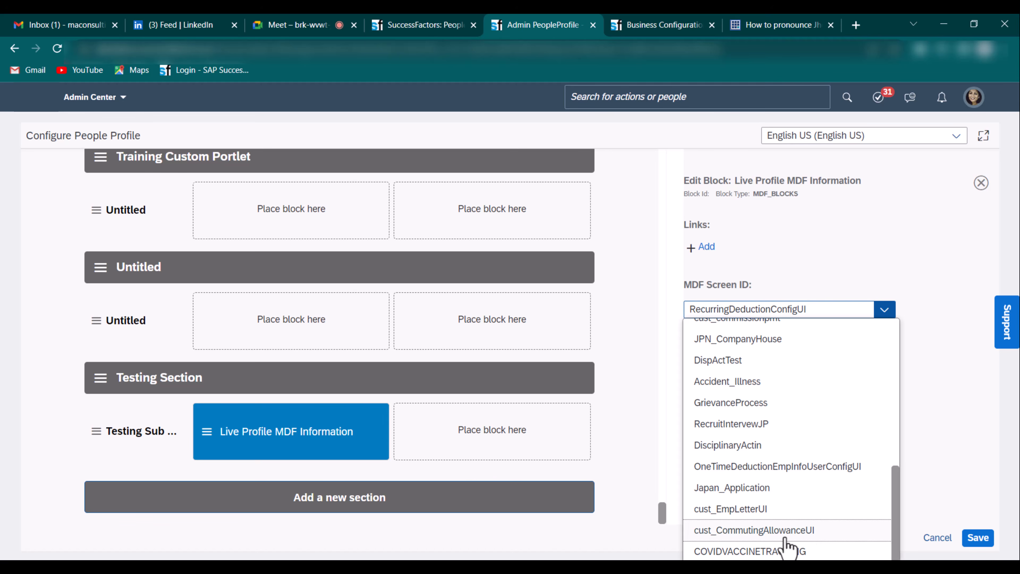
pyautogui.click(808, 539)
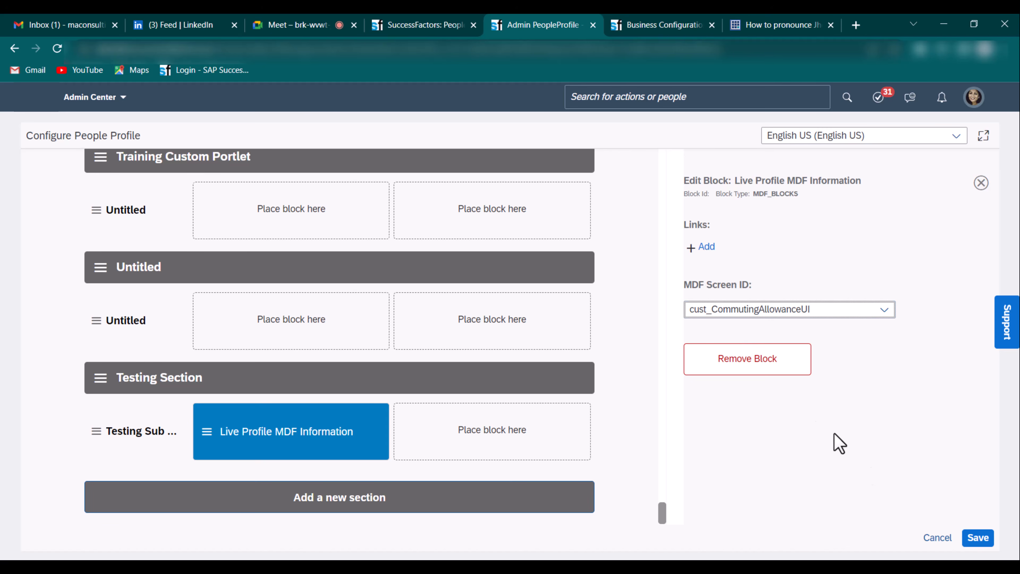
pyautogui.click(978, 539)
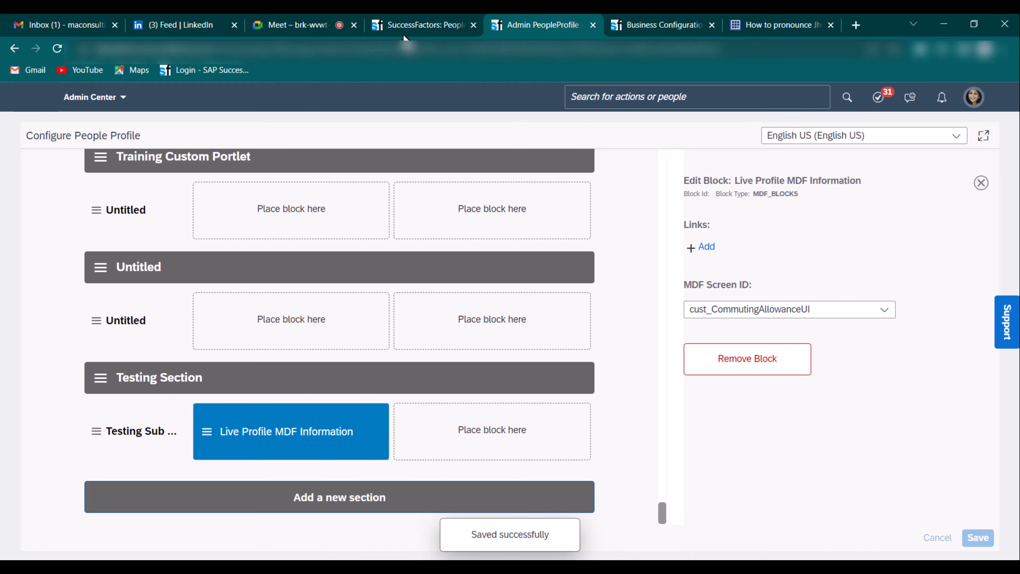
# - Reload the employee file and search for another employee by their user id
pyautogui.click(413, 25)
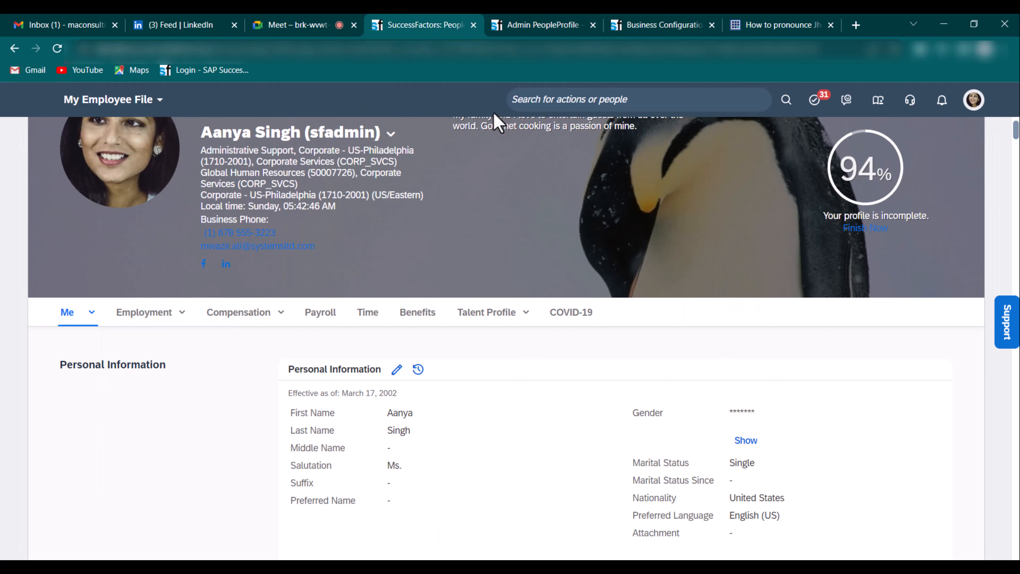
pyautogui.click(57, 49)
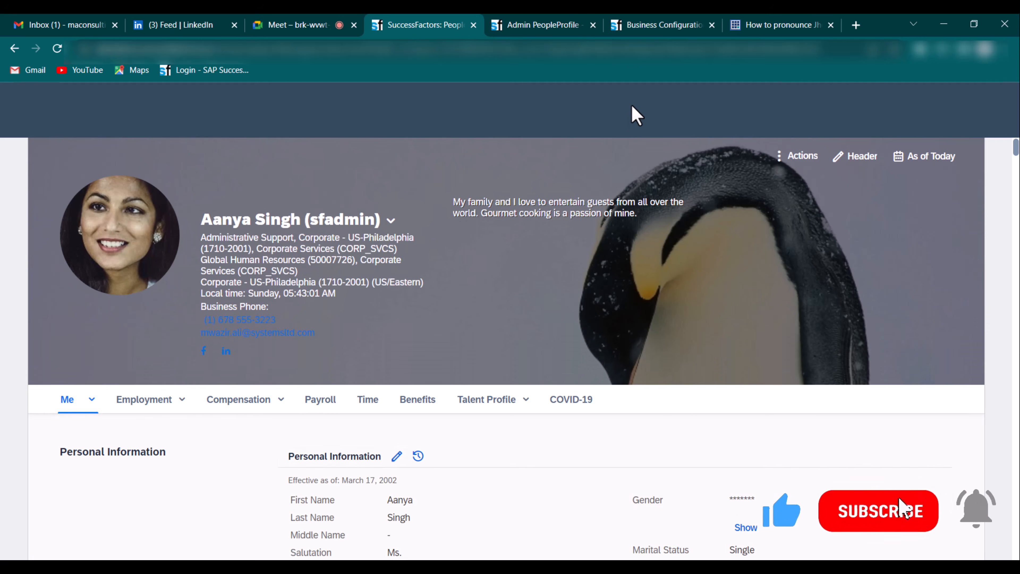
pyautogui.click(653, 99)
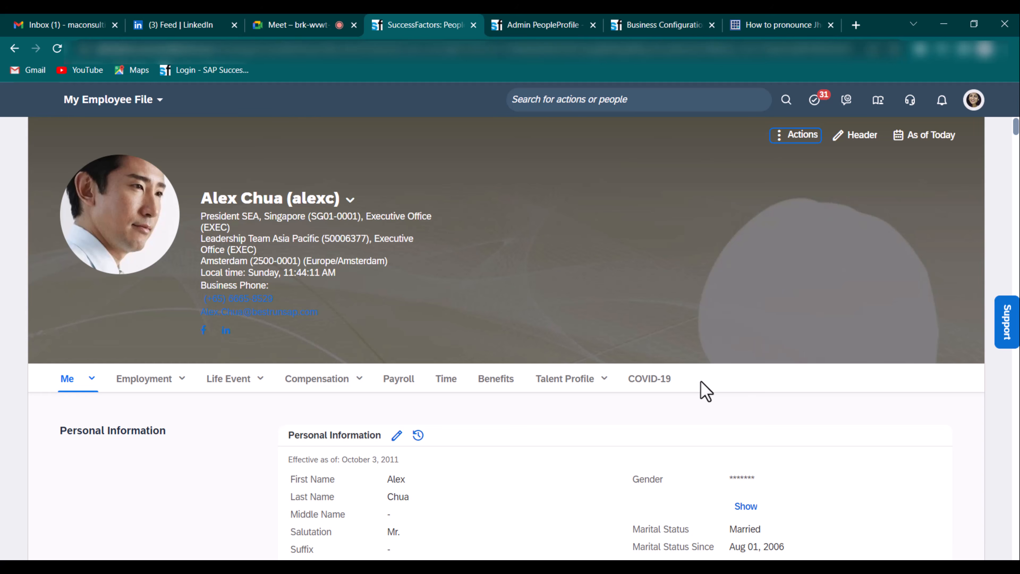
# - Check the Testing Section settings, then view its commuting allowance record (35,000) on your own profile
pyautogui.click(531, 26)
pyautogui.click(164, 382)
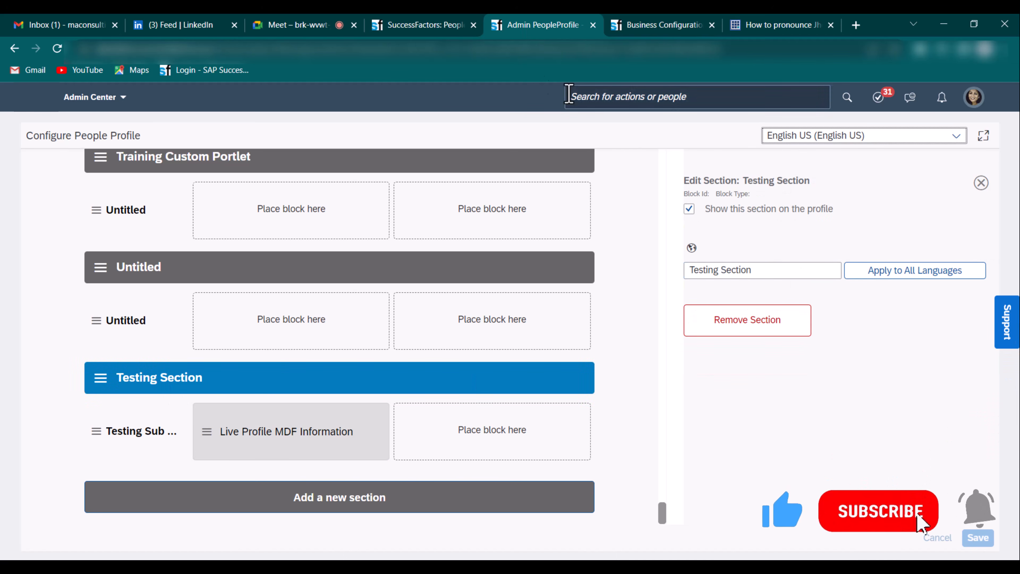
pyautogui.click(458, 26)
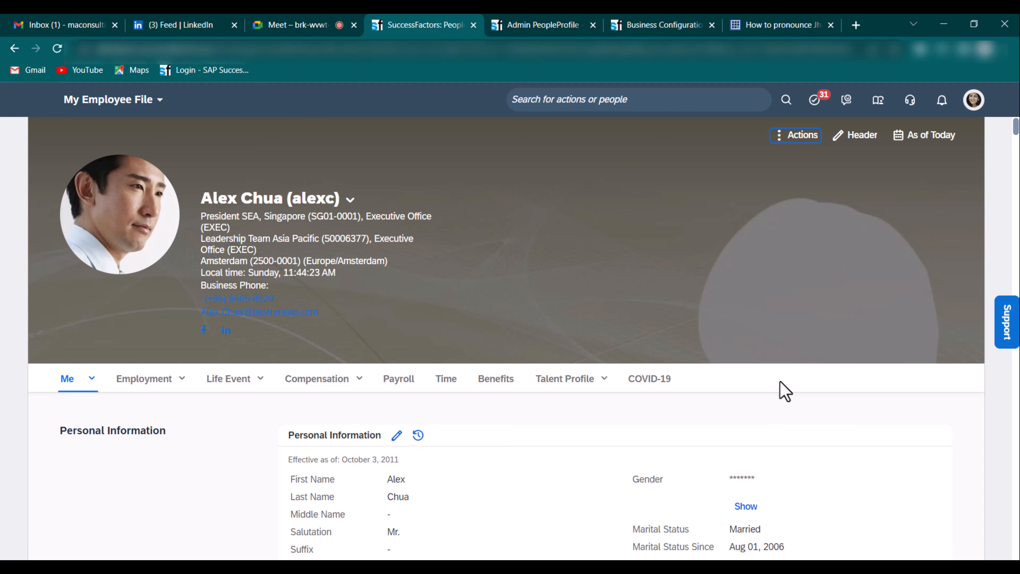
pyautogui.click(541, 26)
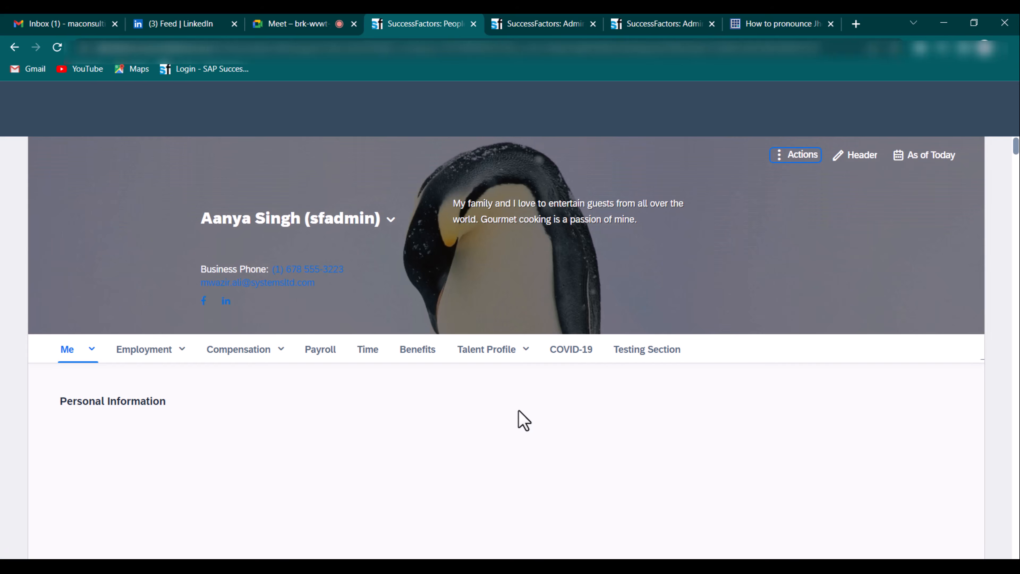
pyautogui.click(666, 352)
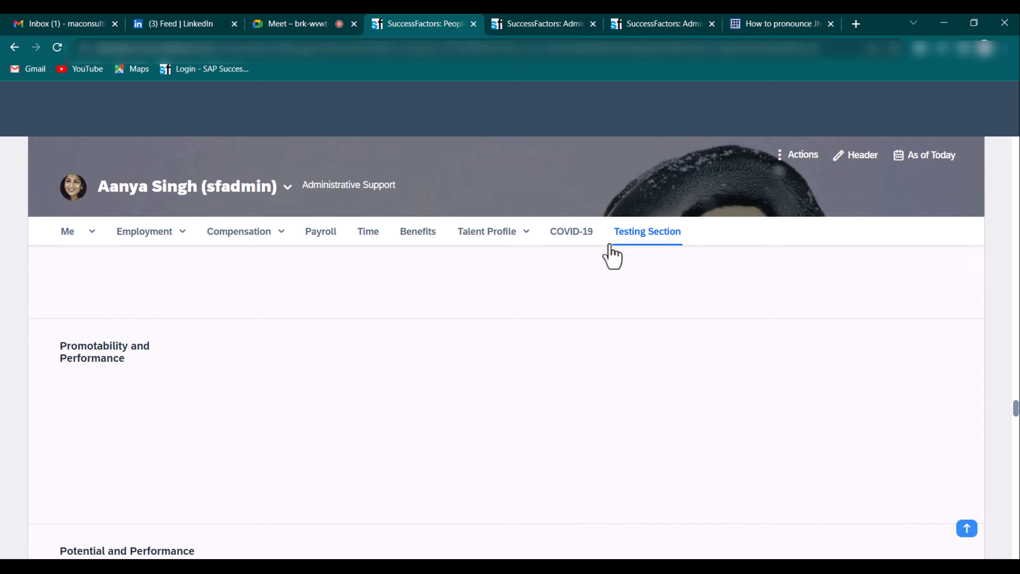
pyautogui.click(659, 406)
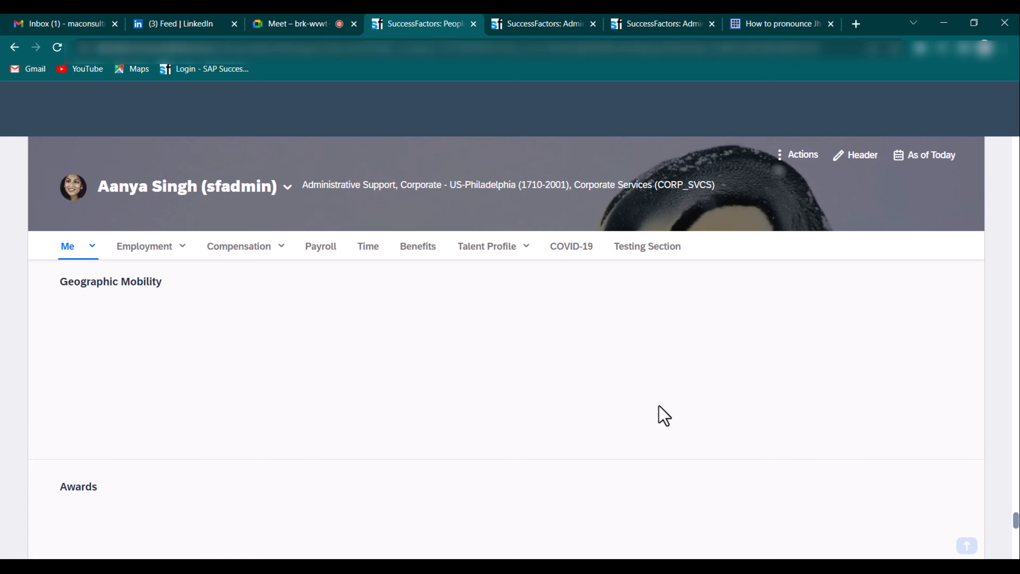
pyautogui.click(646, 246)
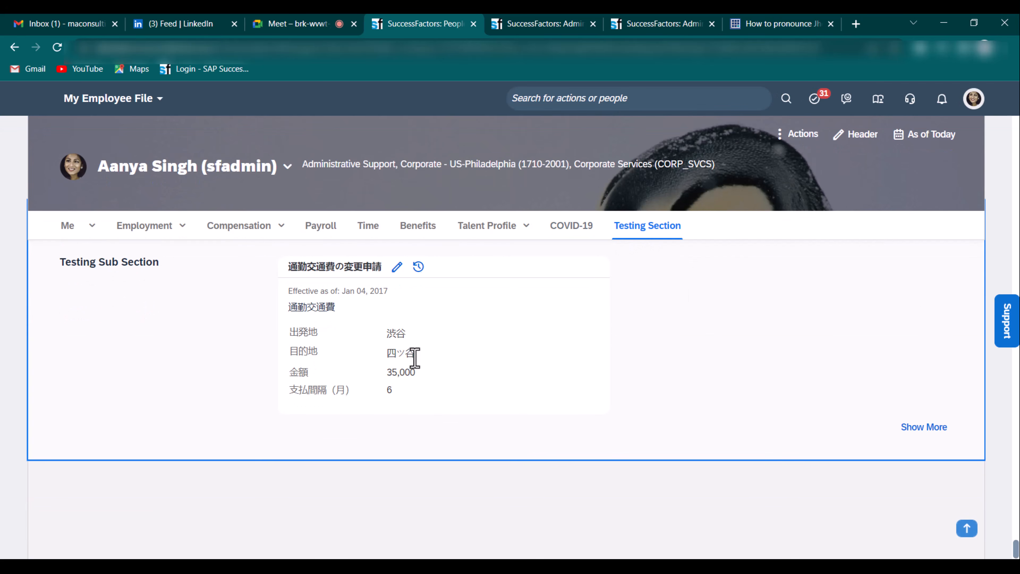
pyautogui.click(665, 228)
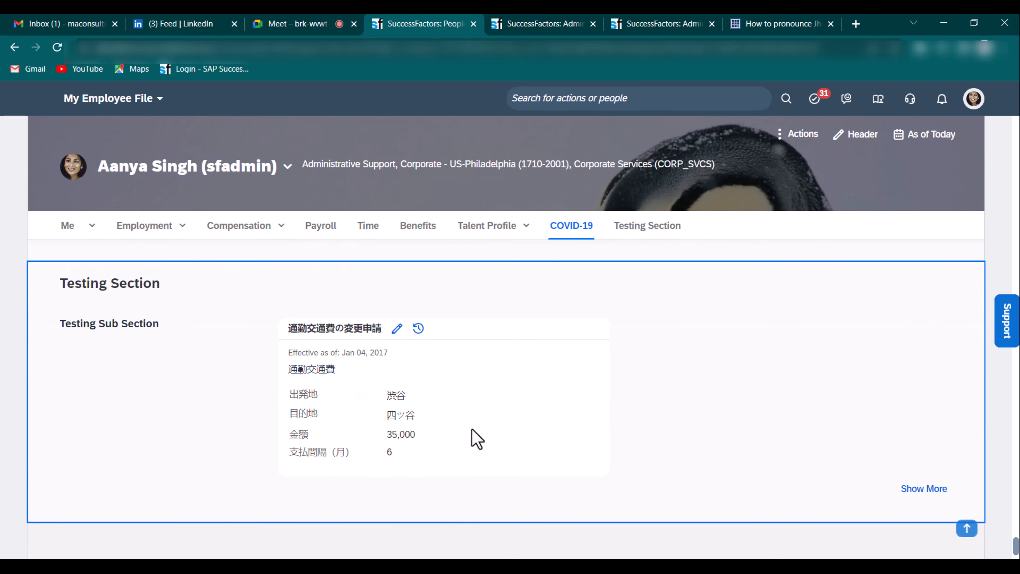